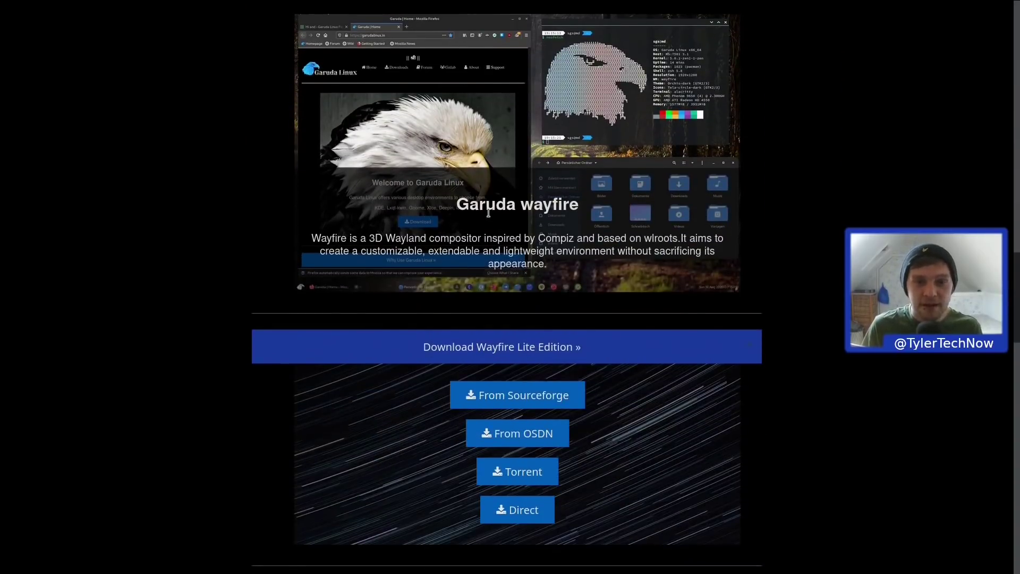
# Scroll the Garuda downloads page to the LXQt-kwin section and exit Firefox full-screen with F11.
pyautogui.moveTo(456, 207); pyautogui.dragTo(579, 205)
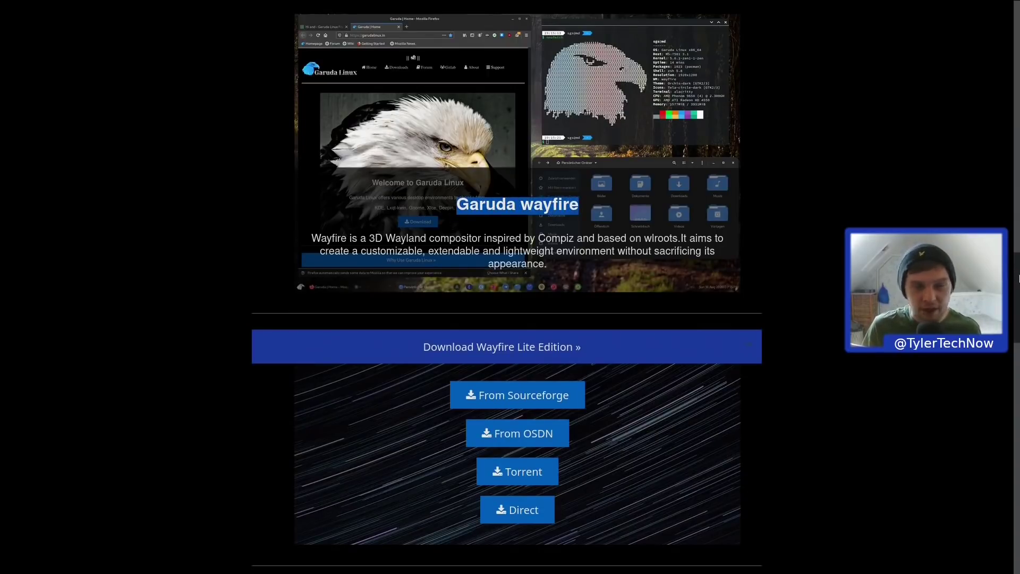
pyautogui.moveTo(1018, 281); pyautogui.dragTo(1017, 498)
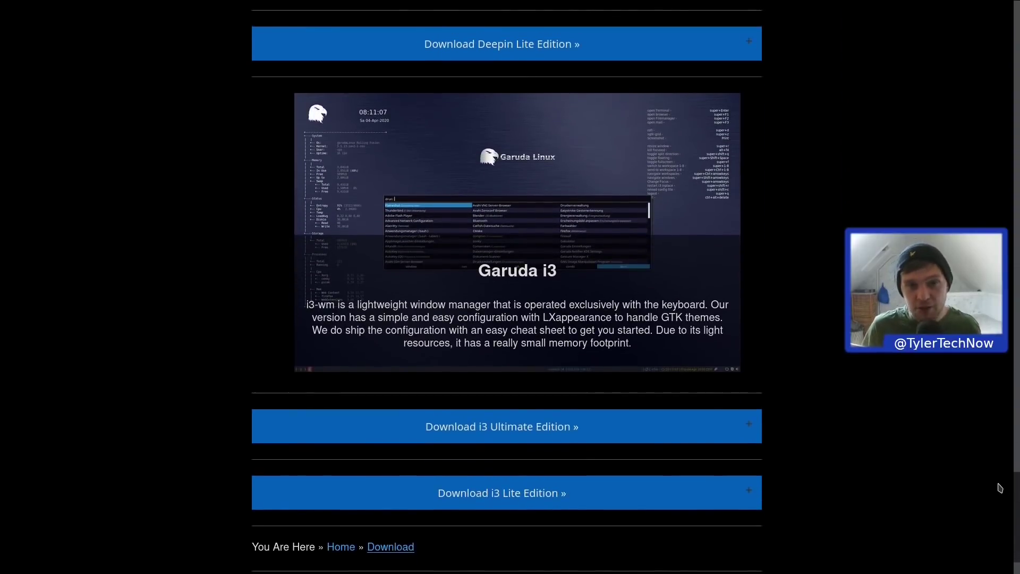
pyautogui.scroll(13, 863, 410)
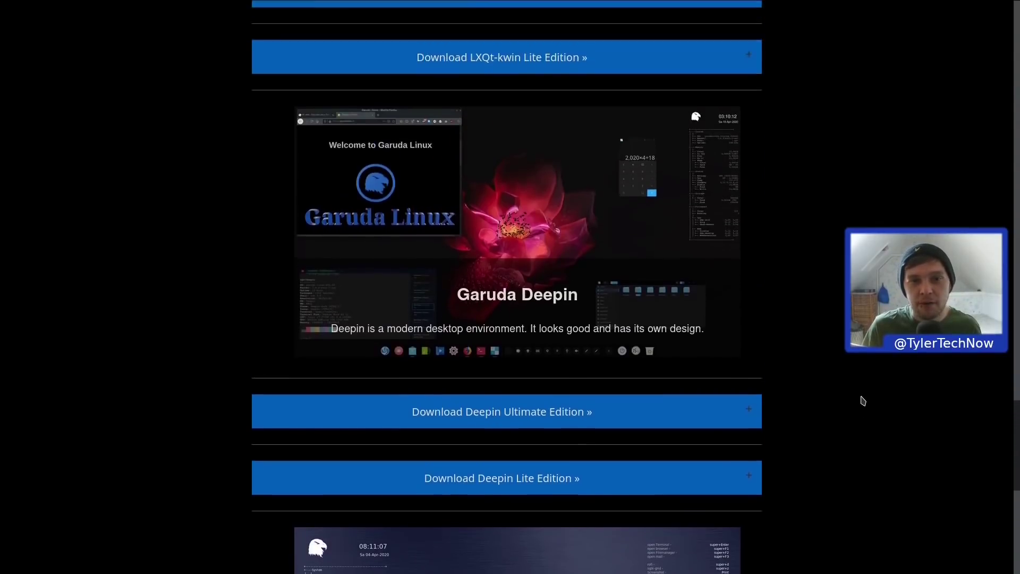
pyautogui.scroll(10, 863, 396)
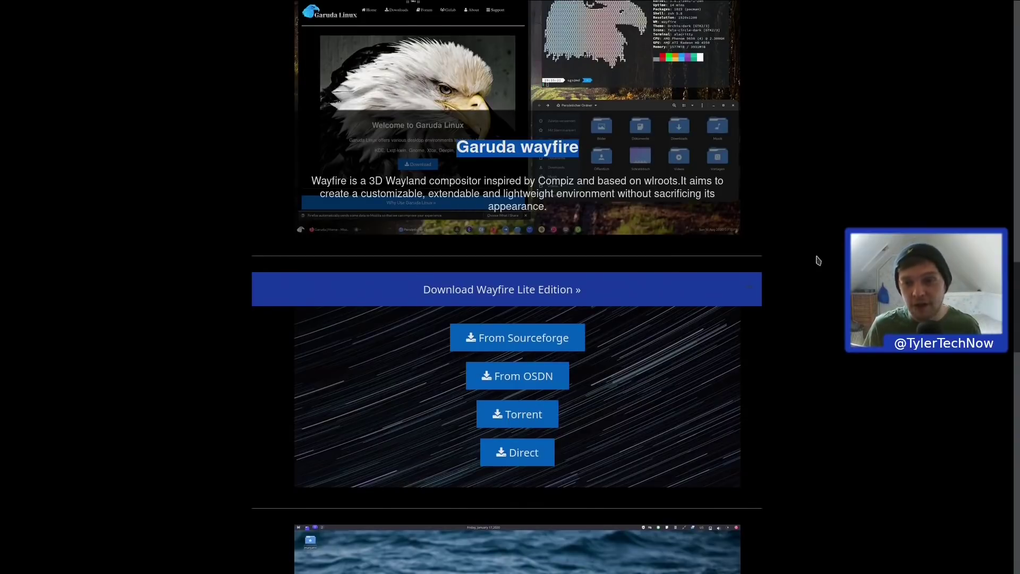
pyautogui.moveTo(1019, 290); pyautogui.dragTo(1014, 361)
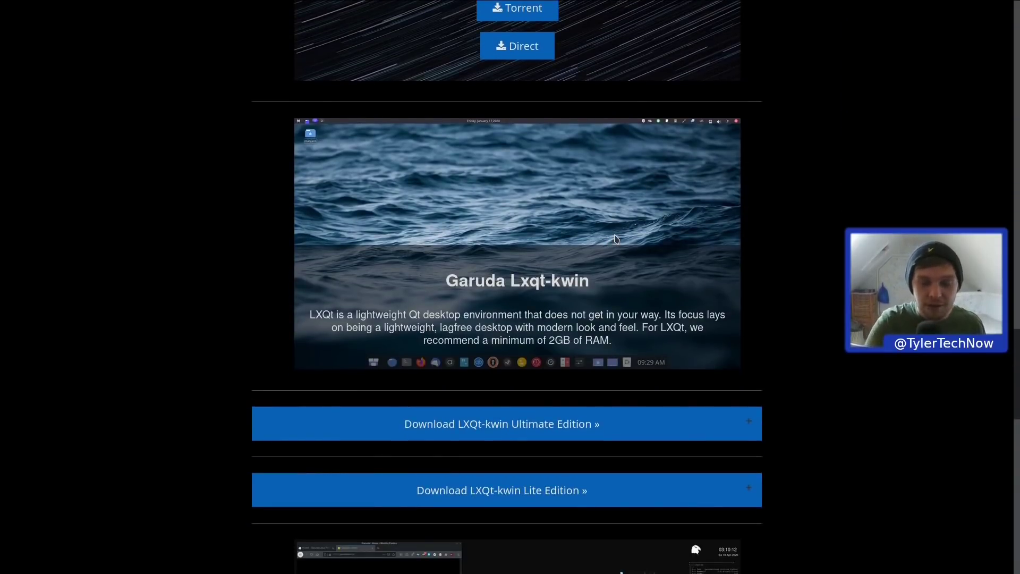
pyautogui.press('F11')
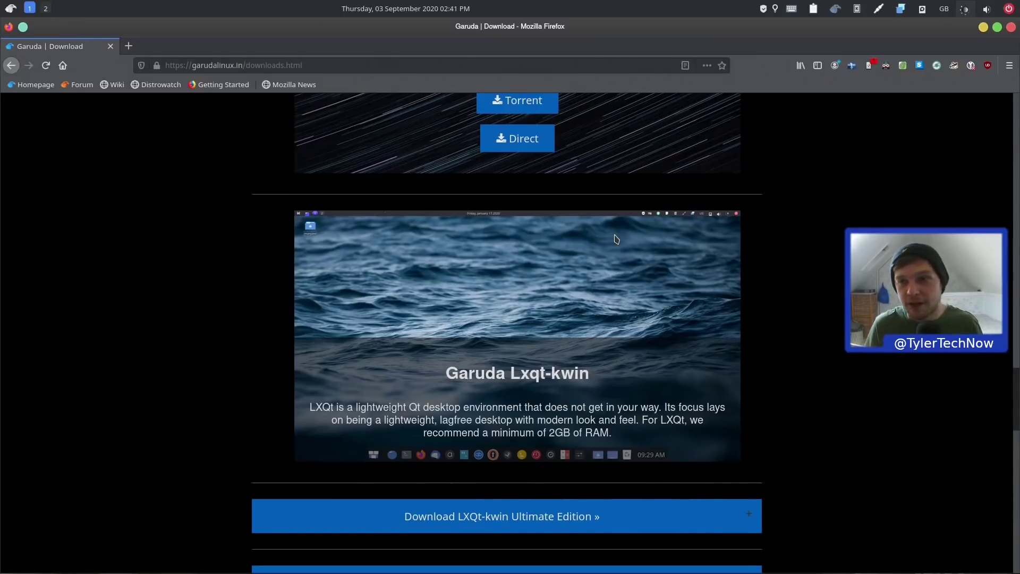
# Minimise Firefox from its title bar to show the squirrel wallpaper.
pyautogui.click(984, 26)
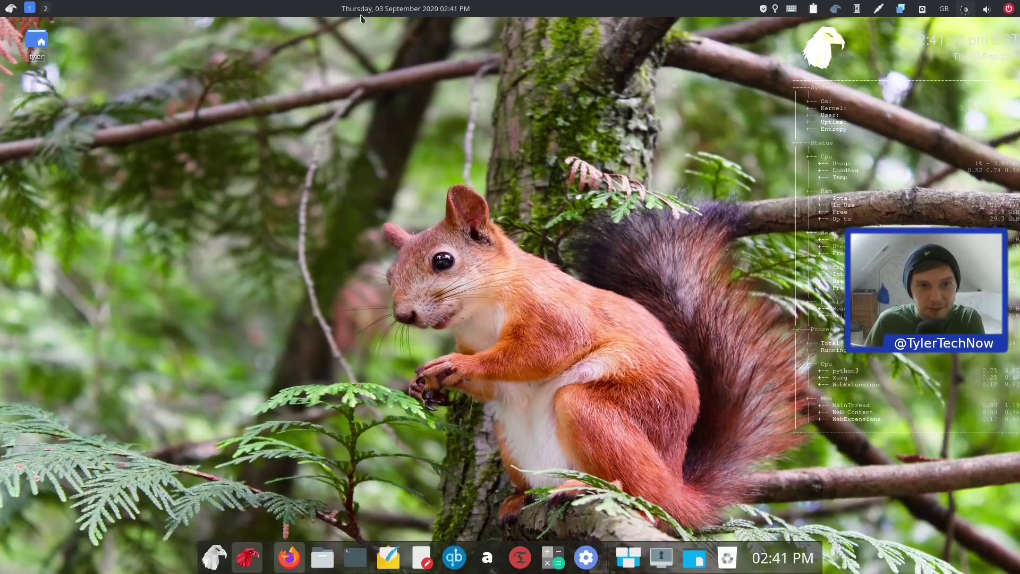
# Open the top panel's configuration window on its Widgets list and reposition the window.
pyautogui.rightClick(195, 3)
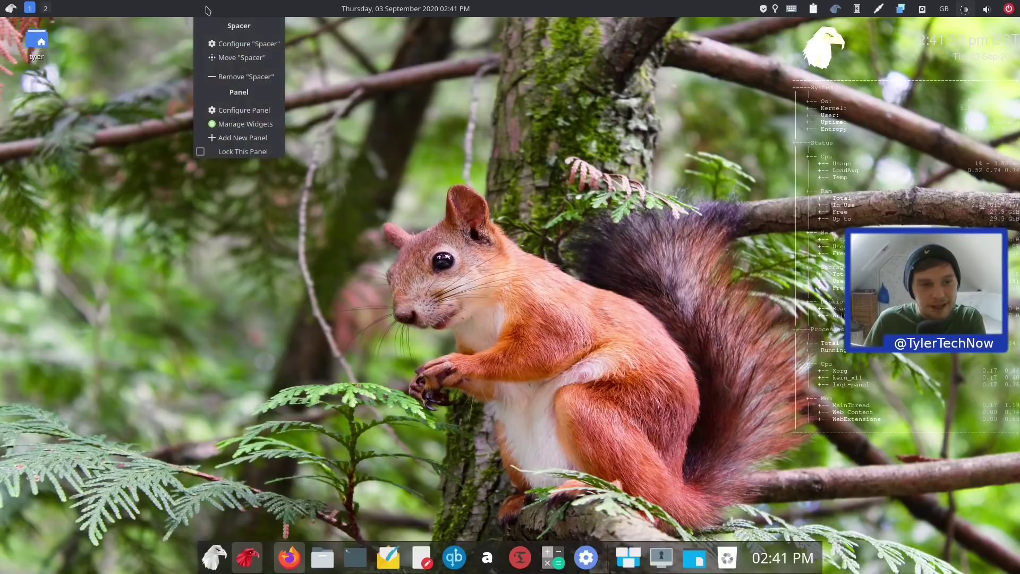
pyautogui.click(244, 112)
pyautogui.click(420, 152)
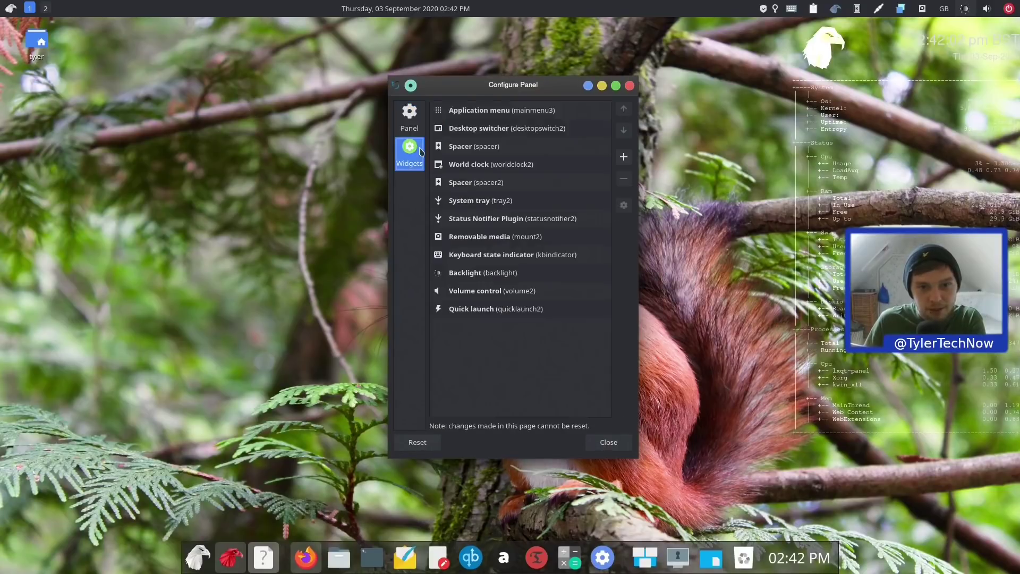
pyautogui.moveTo(511, 83)
pyautogui.mouseDown()
pyautogui.moveTo(557, 70)
pyautogui.moveTo(480, 85)
pyautogui.moveTo(478, 97)
pyautogui.moveTo(526, 94)
pyautogui.moveTo(499, 103)
pyautogui.moveTo(521, 96)
pyautogui.moveTo(477, 83)
pyautogui.moveTo(530, 84)
pyautogui.mouseUp()
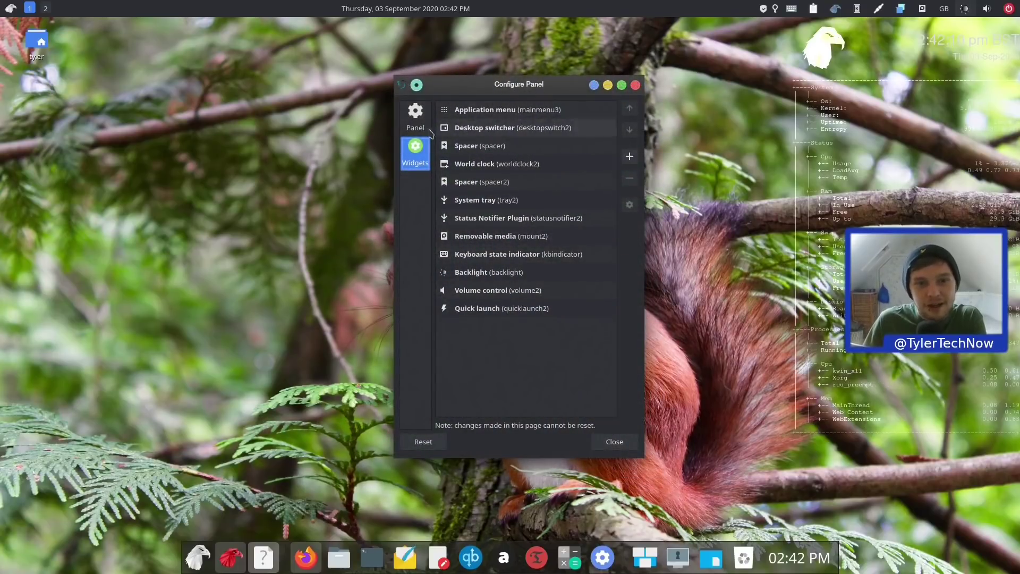
# Open and close the application menu and the dock's applications launcher.
pyautogui.click(10, 8)
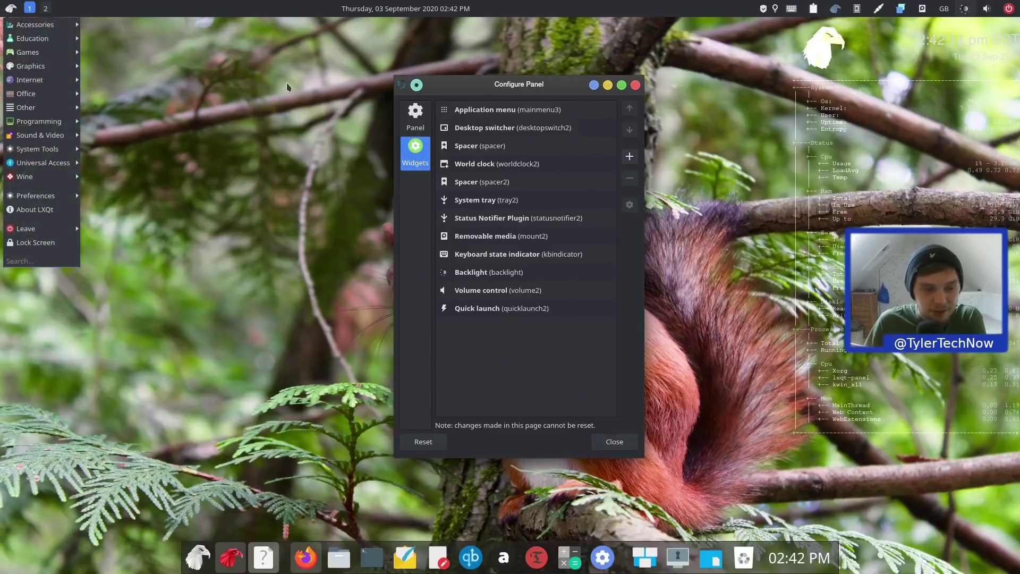
pyautogui.click(276, 107)
pyautogui.click(197, 558)
pyautogui.moveTo(267, 290)
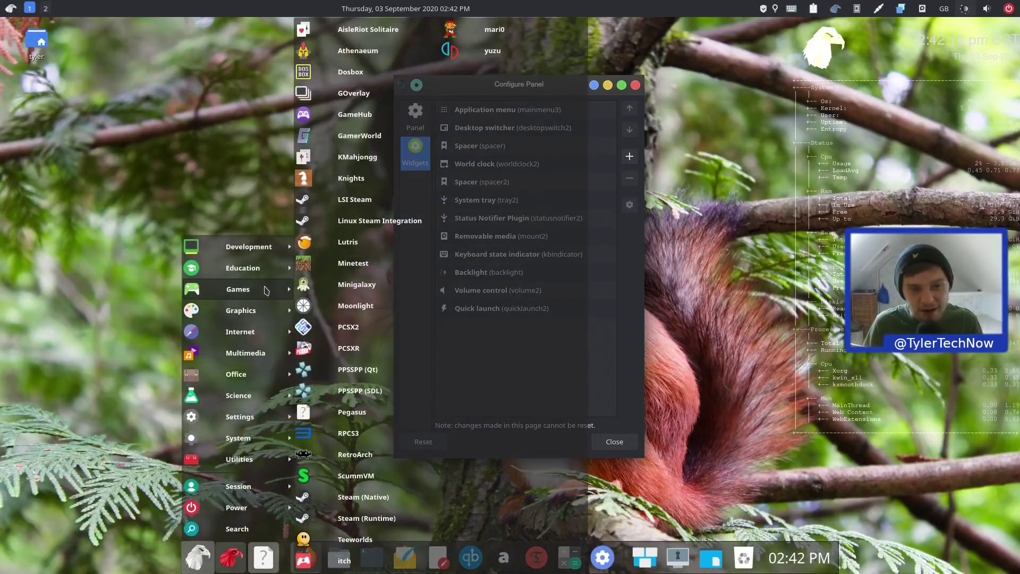
pyautogui.click(266, 213)
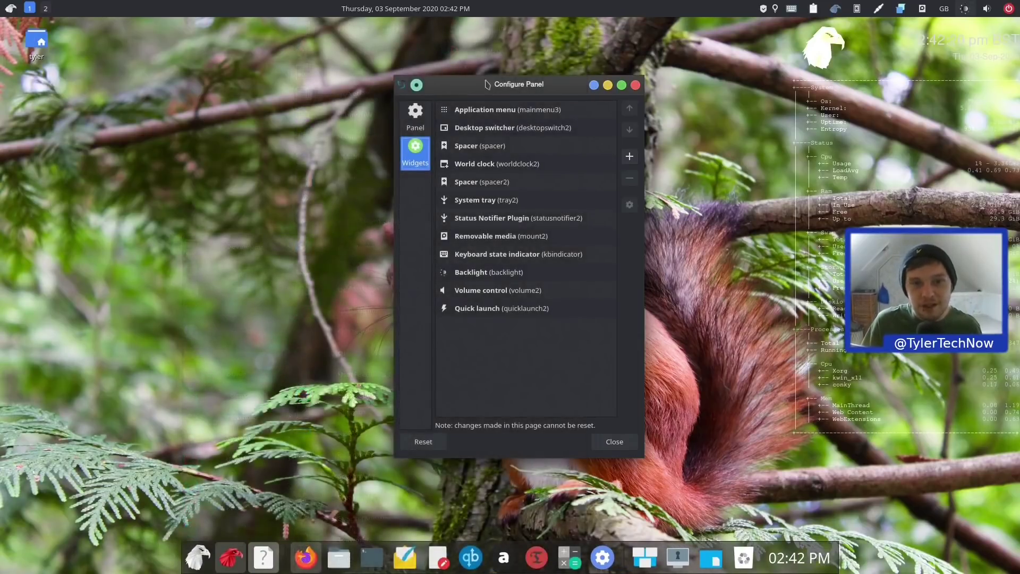
# Select the Desktop switcher widget and toggle between the first and second workspaces.
pyautogui.click(480, 128)
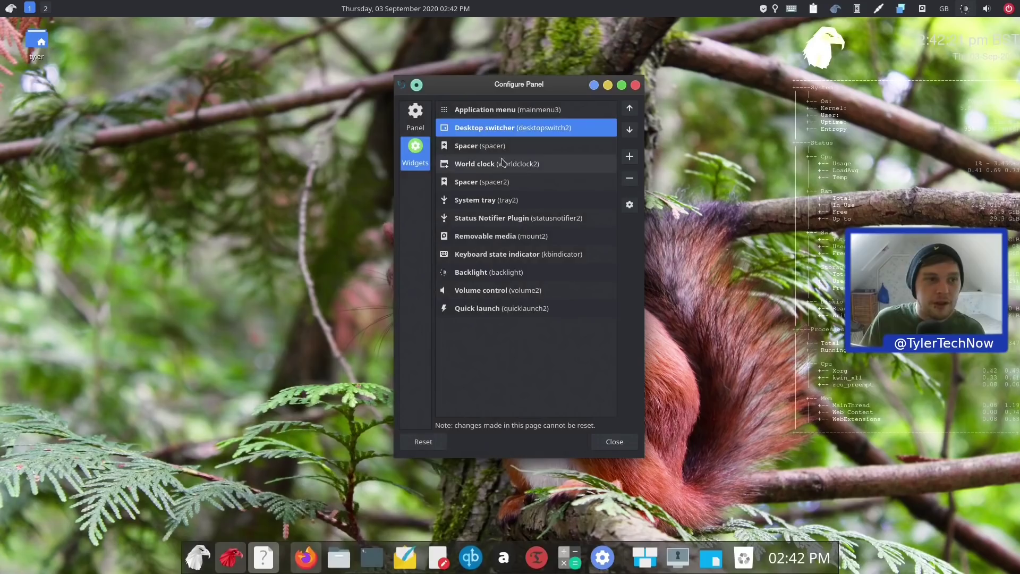
pyautogui.click(46, 8)
pyautogui.click(30, 9)
pyautogui.click(45, 8)
pyautogui.click(30, 8)
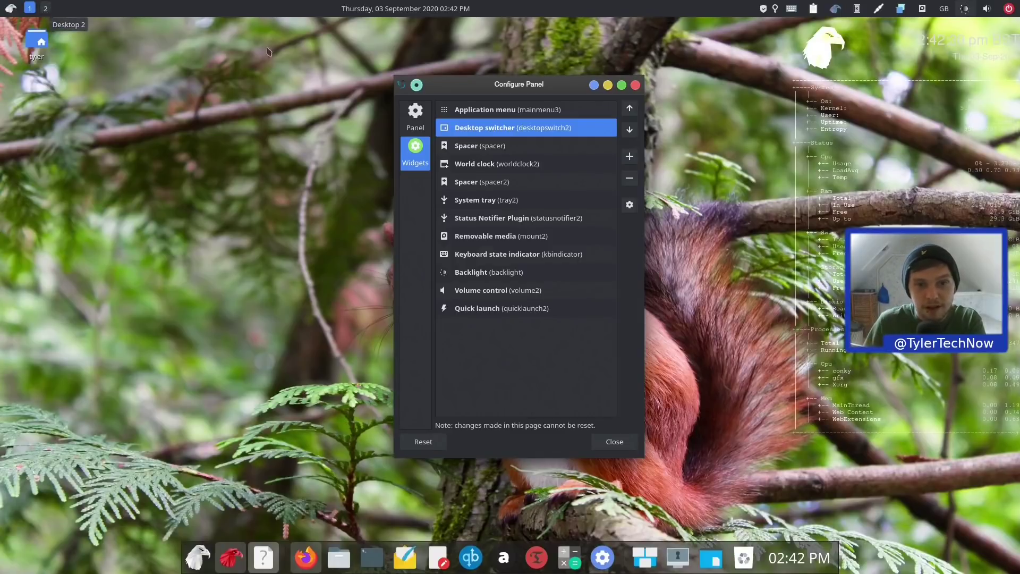
# Move the World clock widget down to the end of the panel order and close the dialog.
pyautogui.click(485, 153)
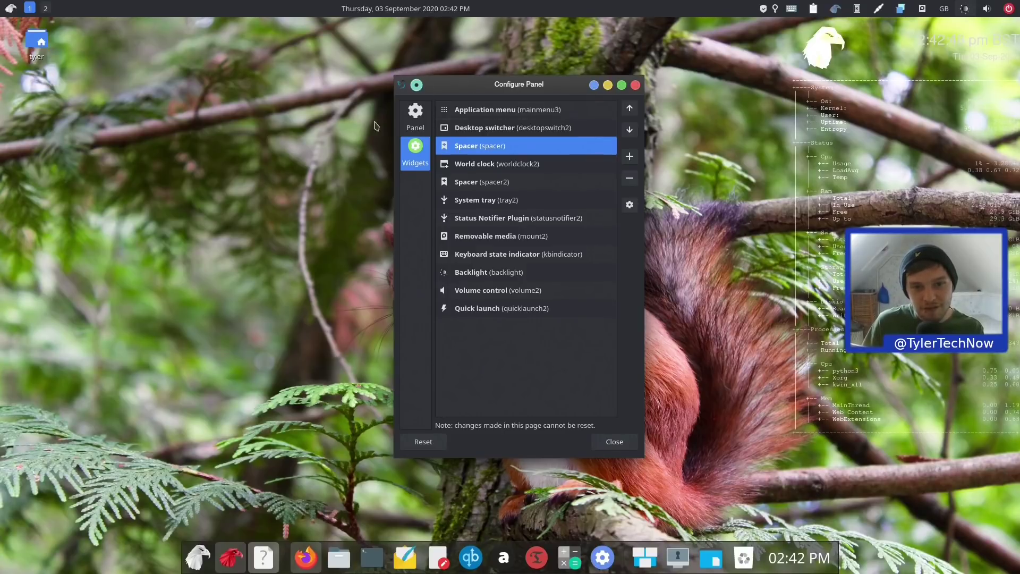
pyautogui.click(509, 164)
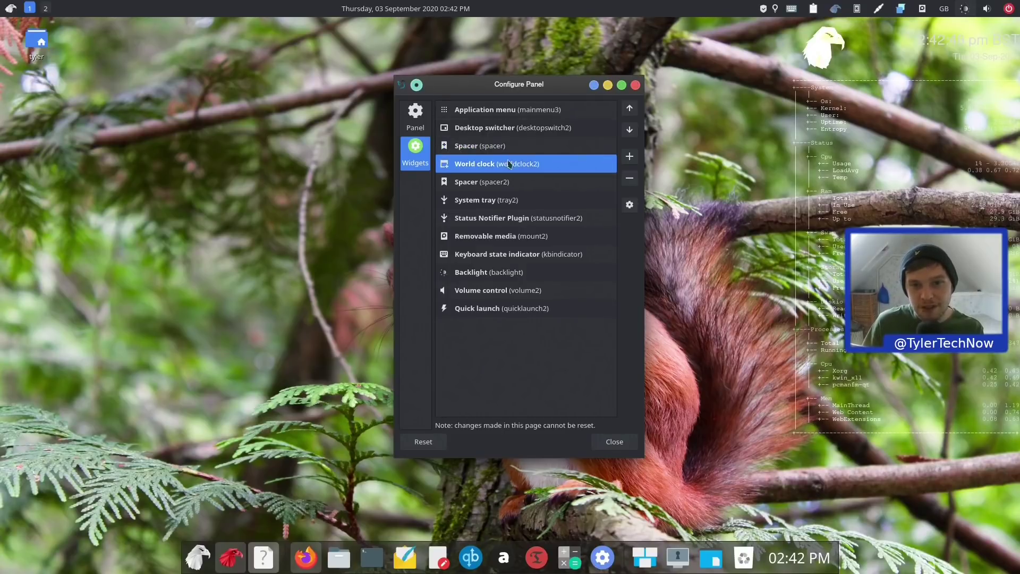
pyautogui.click(632, 131)
pyautogui.click(632, 131)
pyautogui.click(634, 131)
pyautogui.click(634, 132)
pyautogui.click(633, 132)
pyautogui.click(633, 132)
pyautogui.click(633, 132)
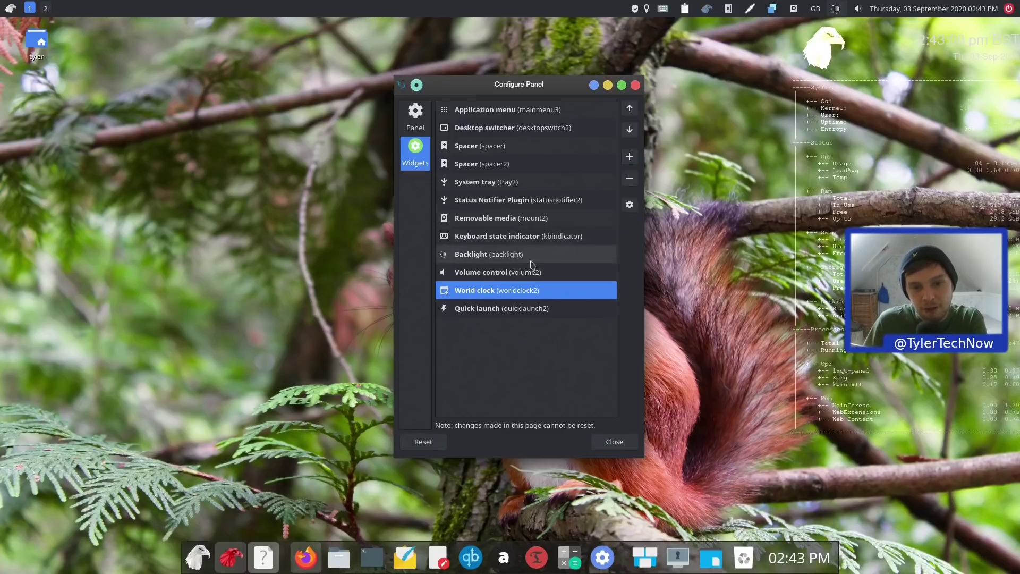
pyautogui.click(636, 86)
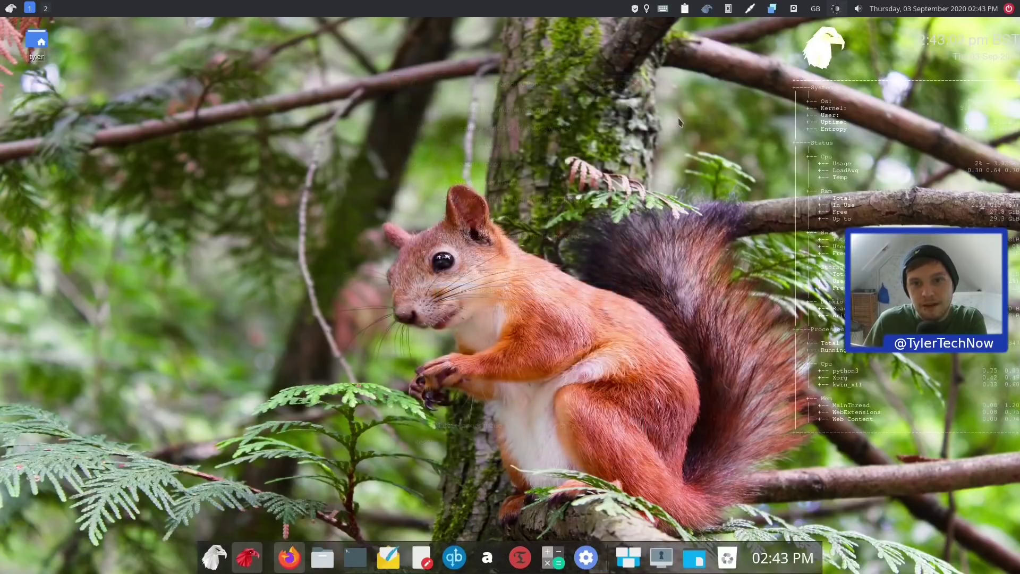
pyautogui.click(729, 7)
pyautogui.click(765, 25)
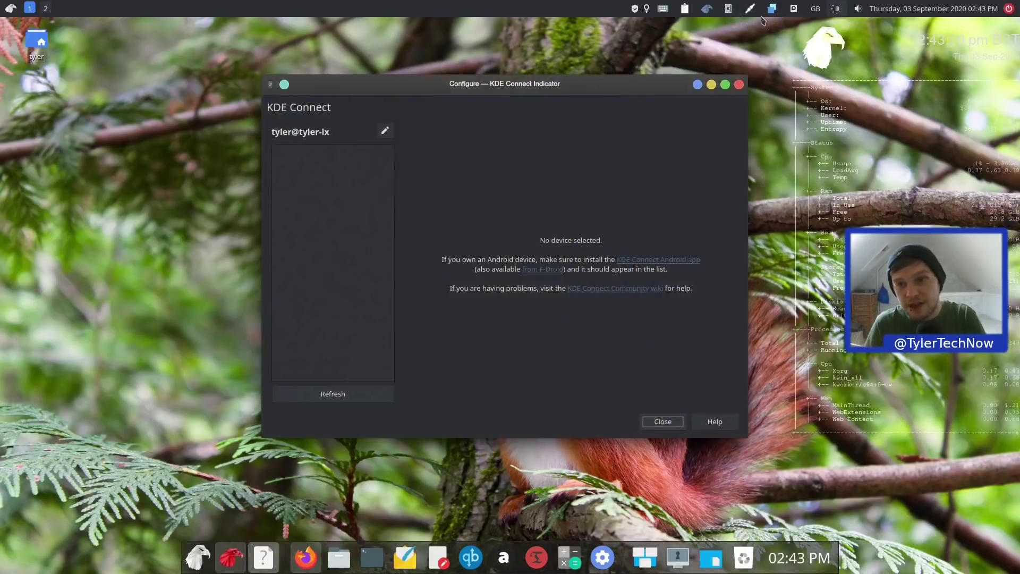
pyautogui.click(739, 84)
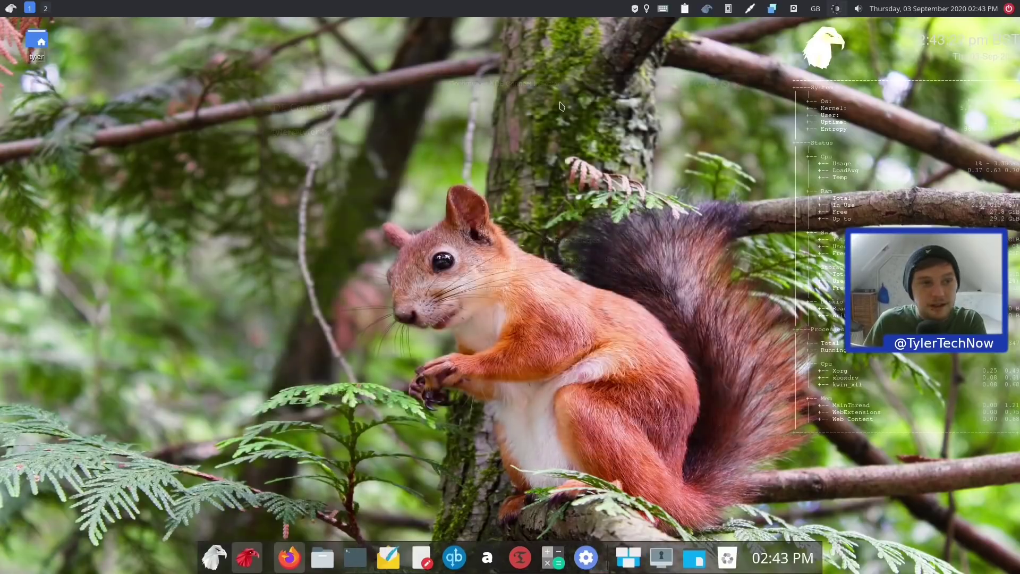
pyautogui.click(1009, 8)
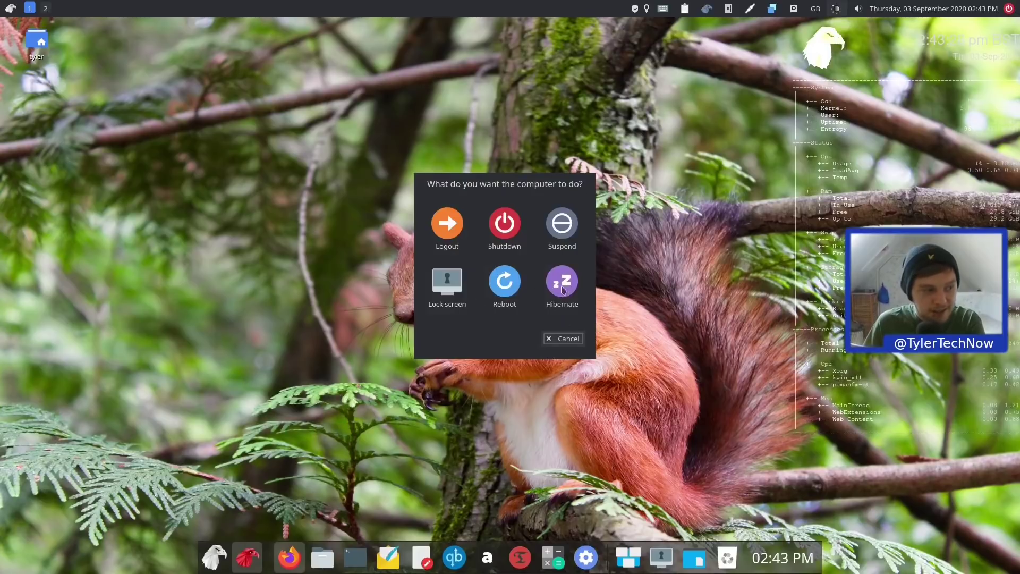
pyautogui.click(564, 339)
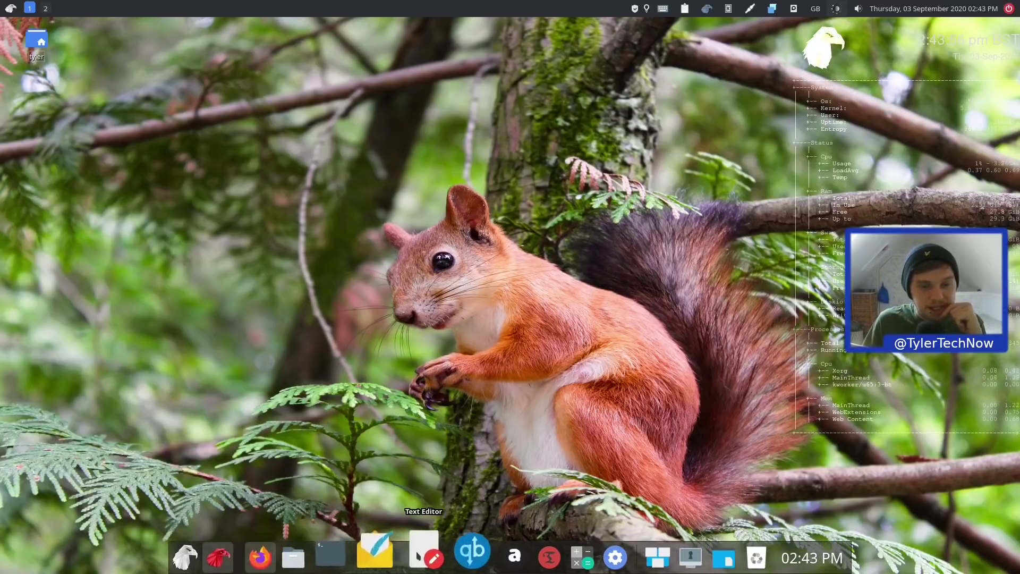
pyautogui.rightClick(461, 558)
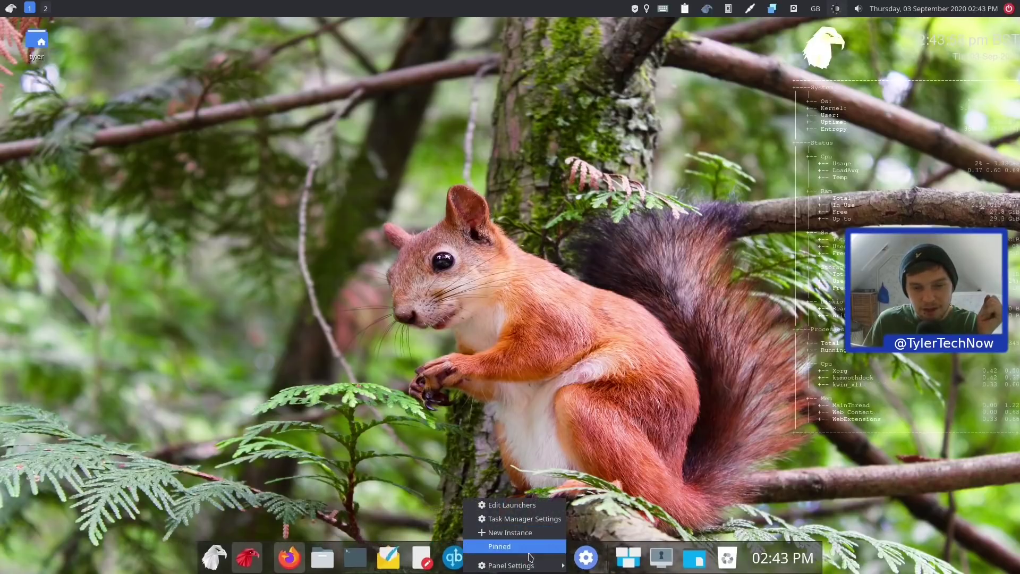
pyautogui.moveTo(525, 565)
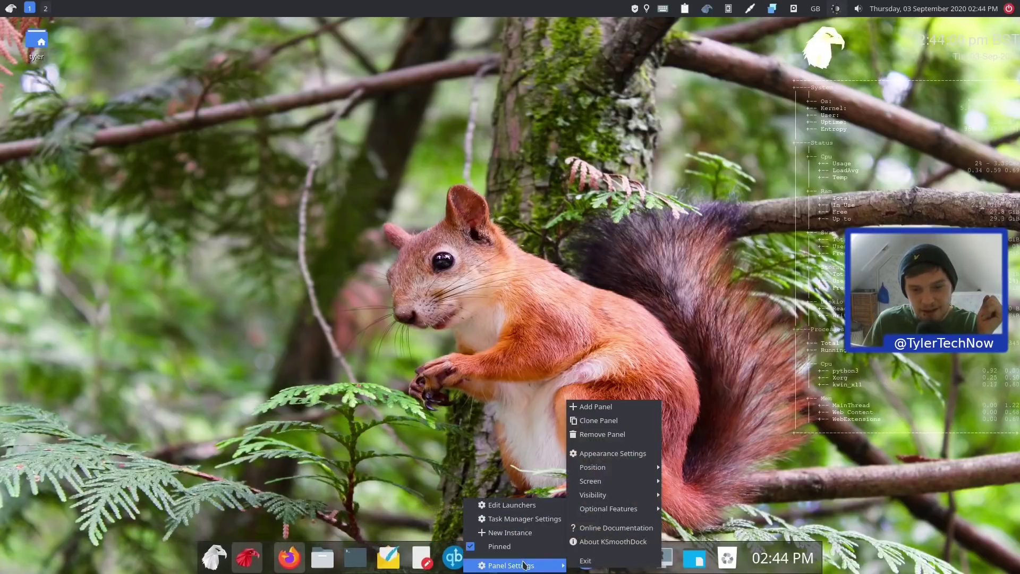
pyautogui.click(601, 542)
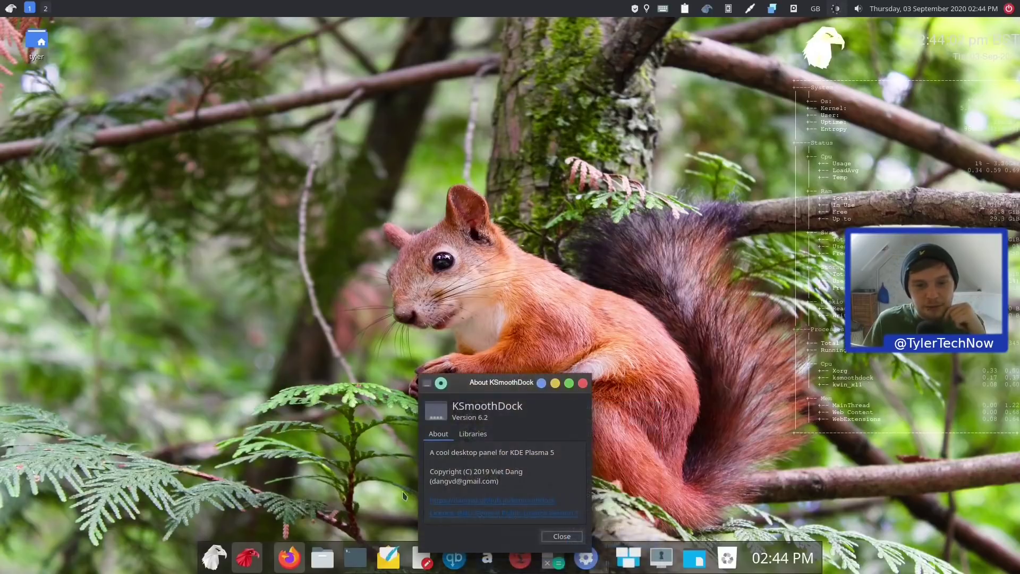
pyautogui.moveTo(483, 388); pyautogui.dragTo(430, 188)
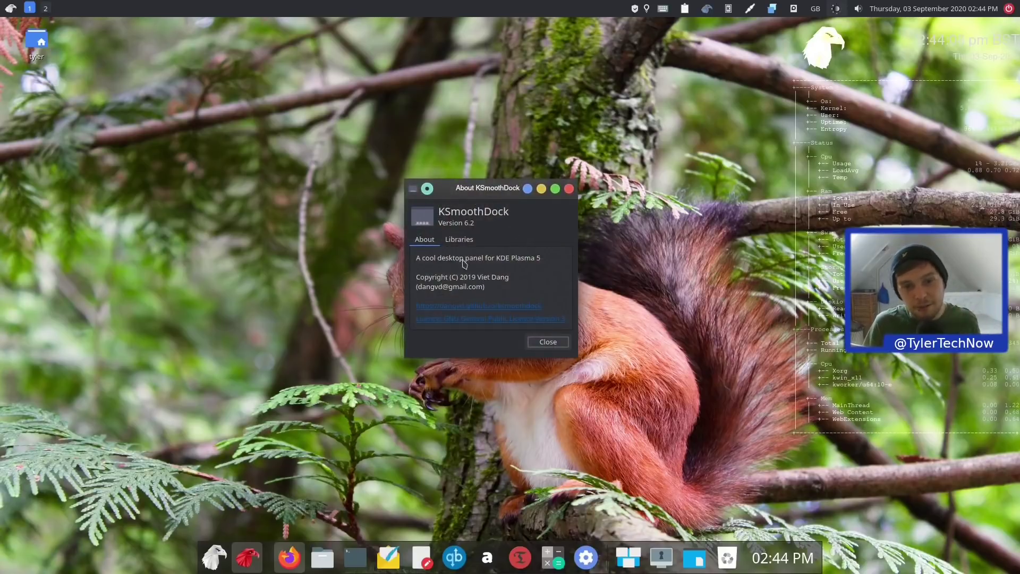
pyautogui.click(558, 343)
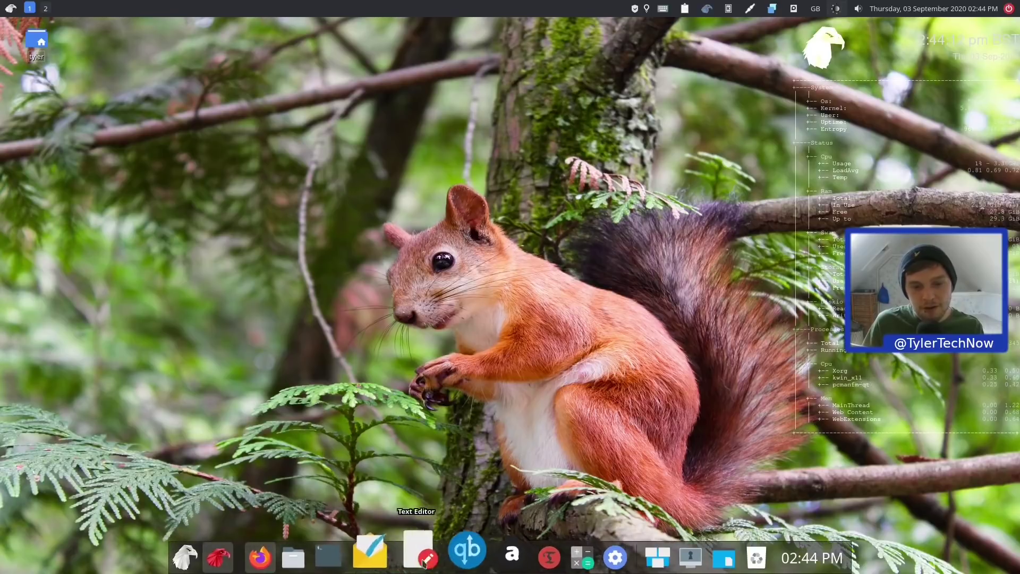
pyautogui.rightClick(404, 561)
pyautogui.moveTo(445, 552)
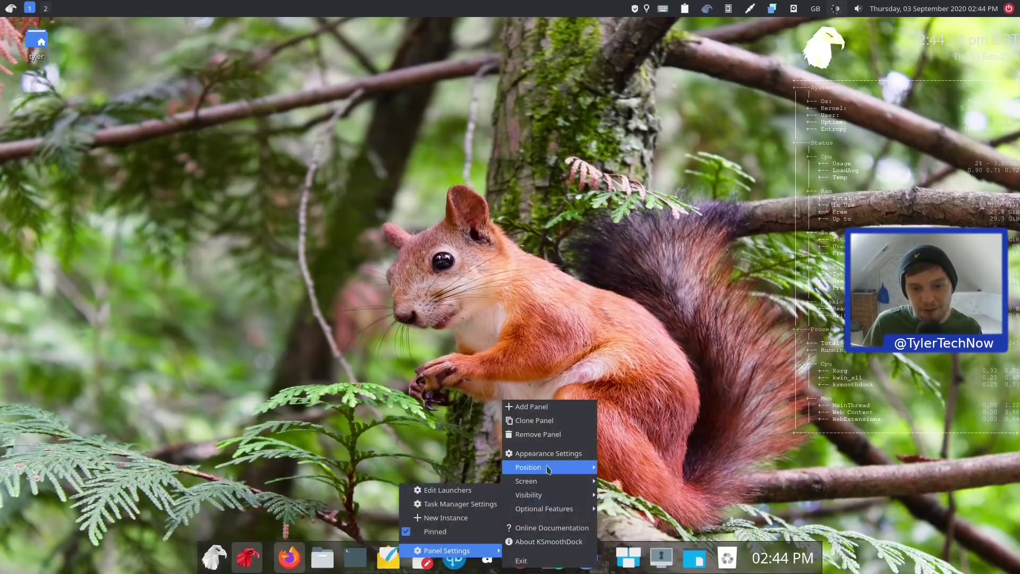
pyautogui.press('Escape')
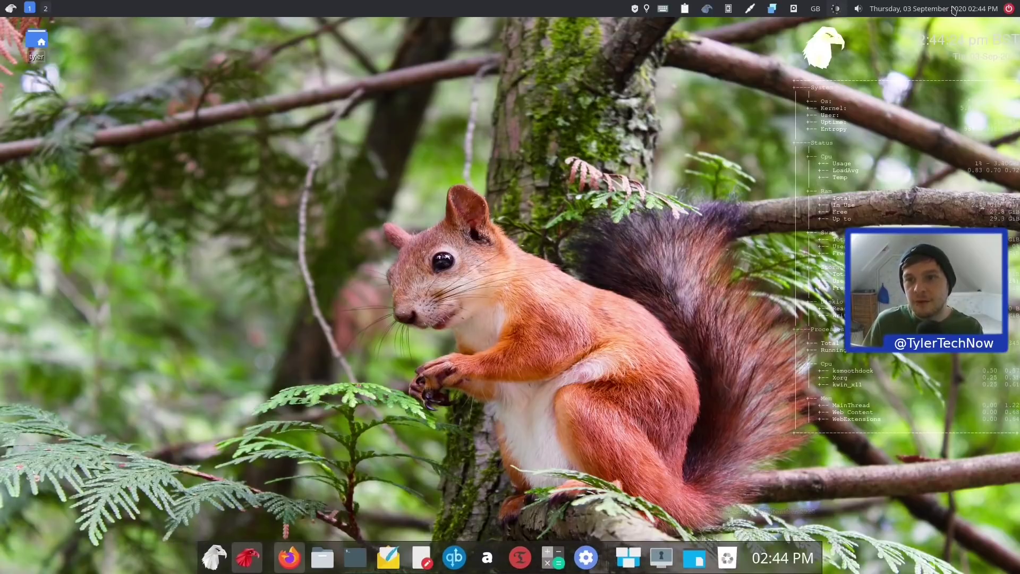
pyautogui.rightClick(769, 558)
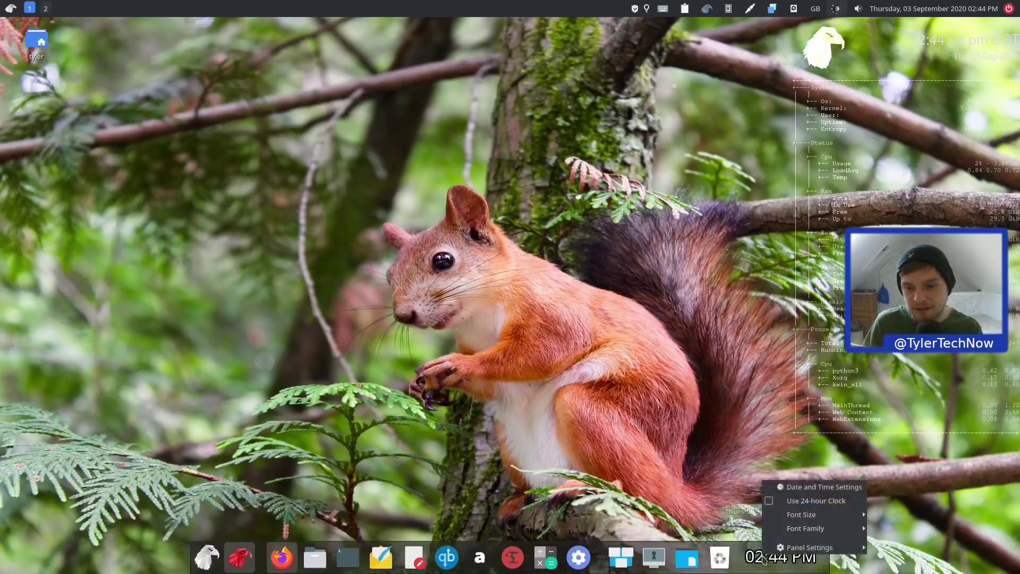
pyautogui.moveTo(798, 554)
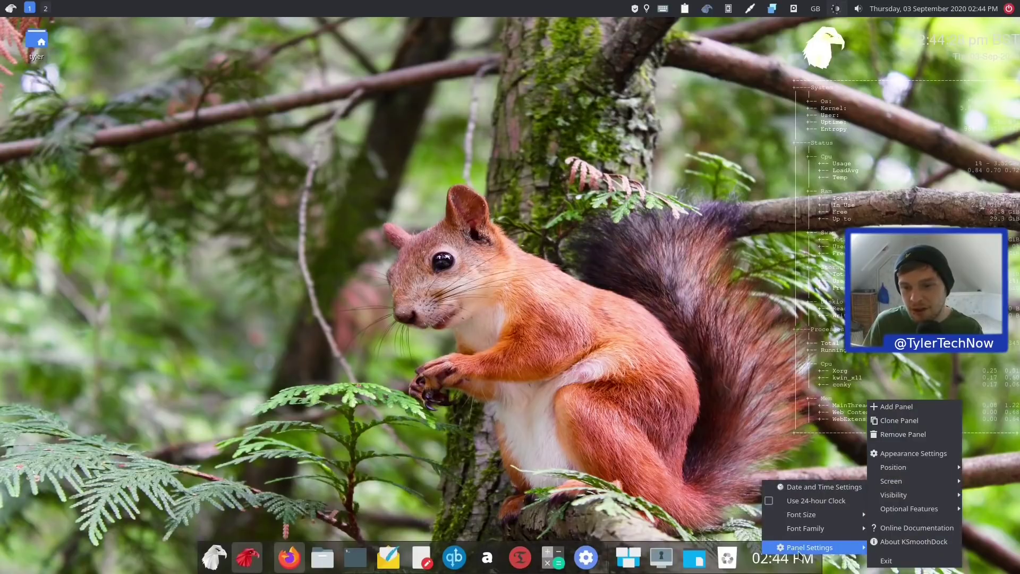
pyautogui.click(706, 531)
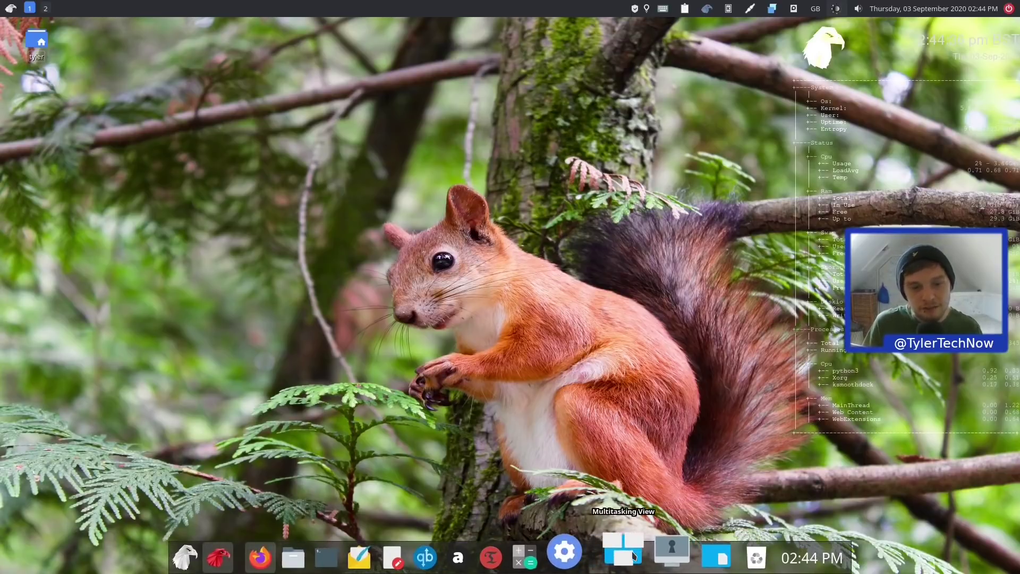
pyautogui.click(633, 556)
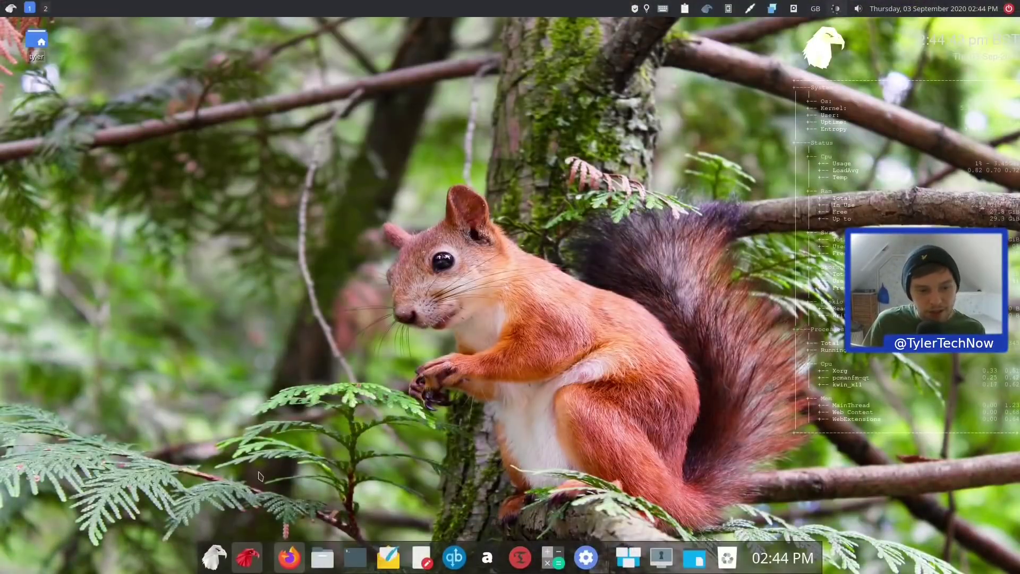
# From Garuda Welcome's Tools tab, open and close Garuda Settings, then launch Partition Manager.
pyautogui.click(247, 557)
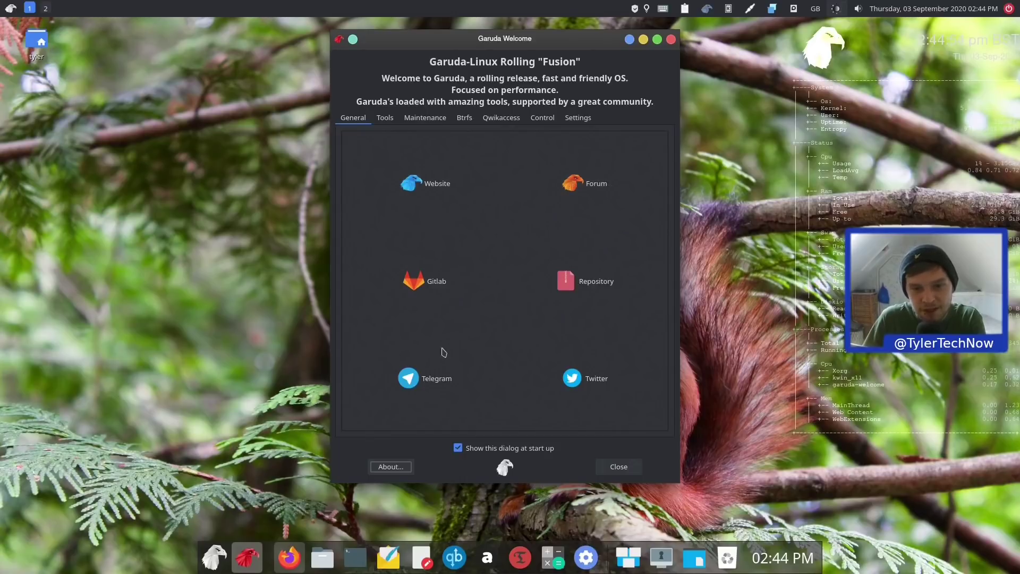
pyautogui.click(381, 124)
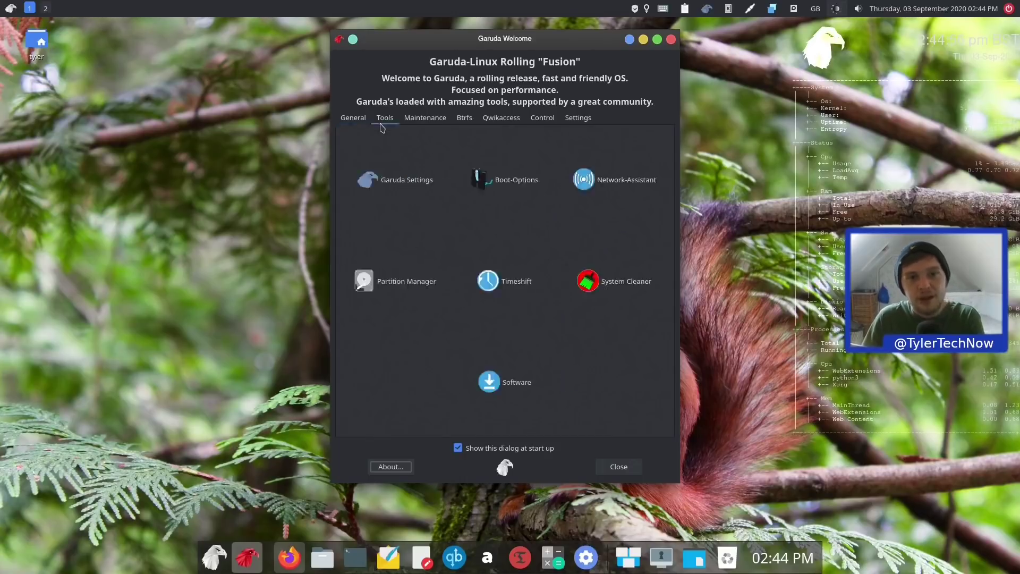
pyautogui.click(398, 179)
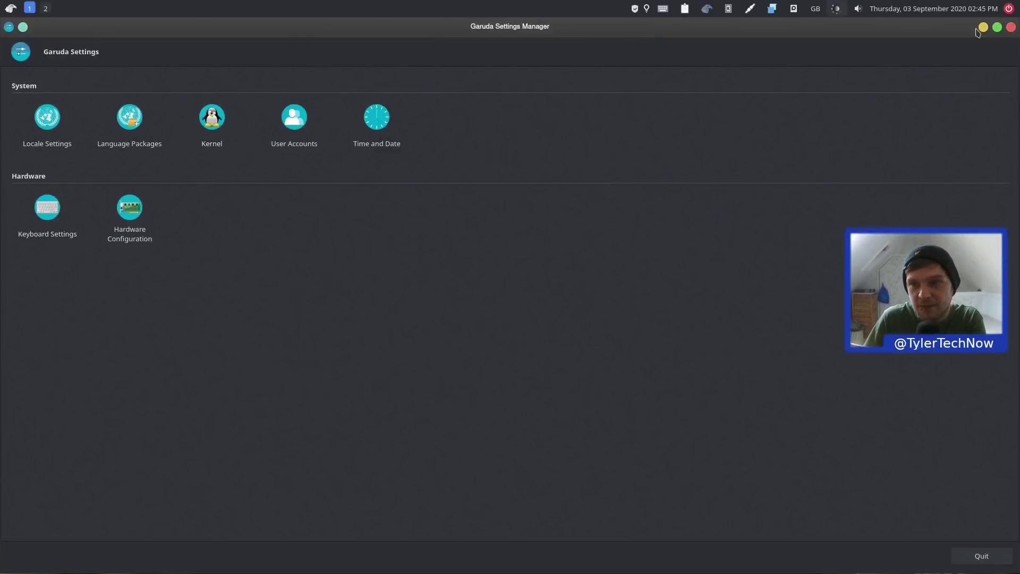
pyautogui.click(1011, 27)
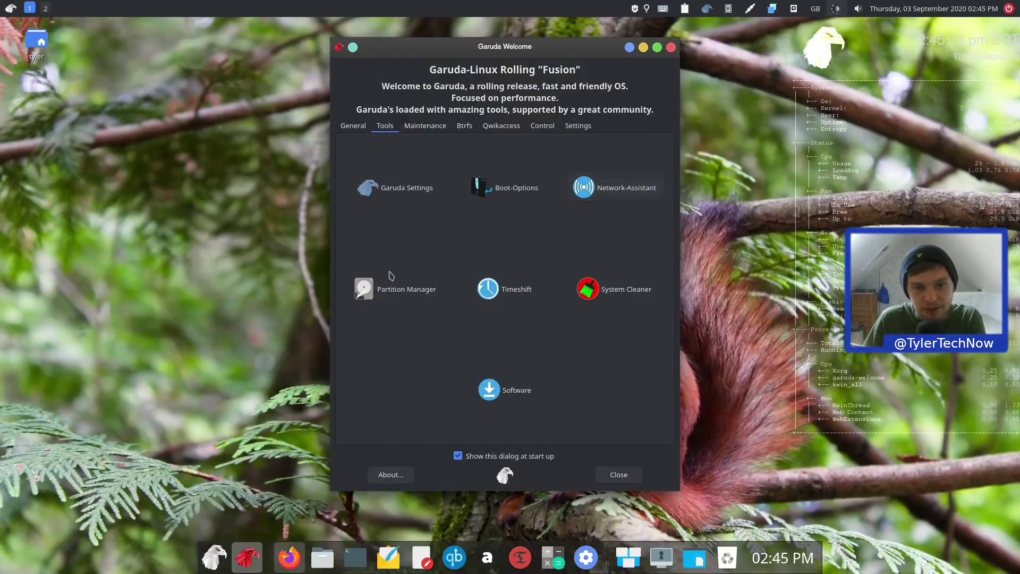
pyautogui.click(366, 290)
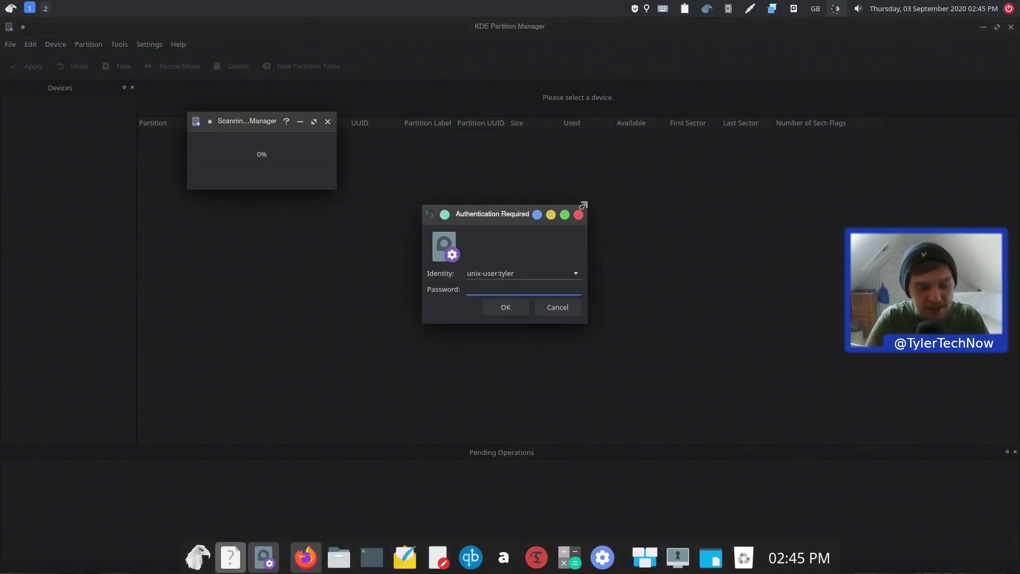
# Submit the password to scan disks and dismiss the missing file system support notice.
pyautogui.press('Return')
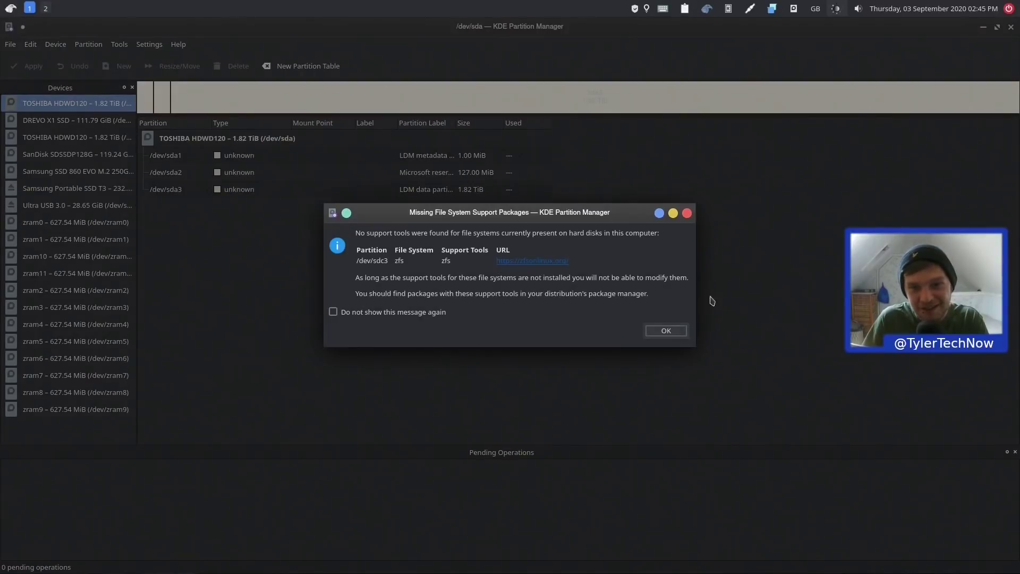
pyautogui.click(687, 212)
# Close the partition manager and launch Timeshift, entering the root password.
pyautogui.click(1011, 27)
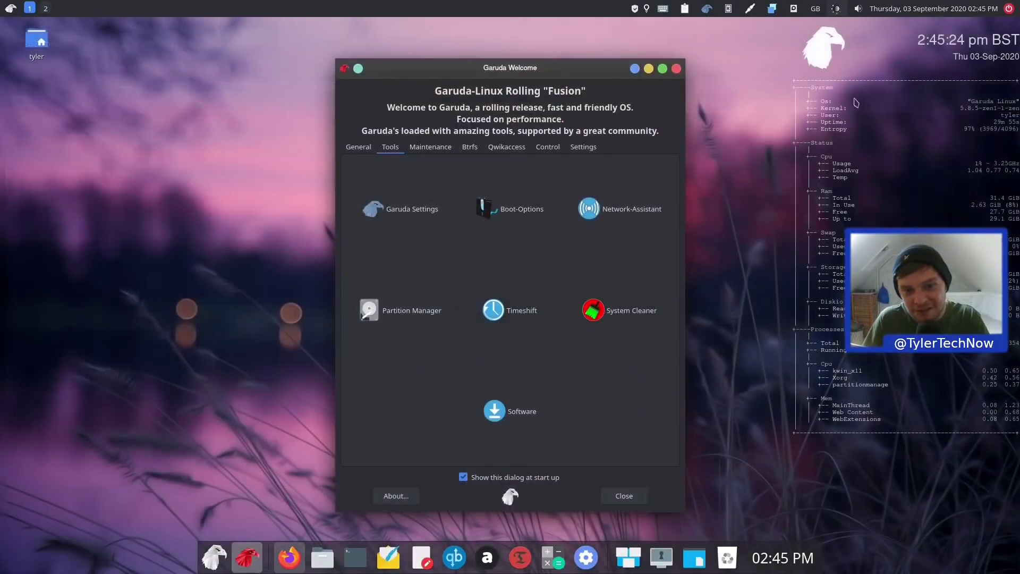
pyautogui.click(520, 313)
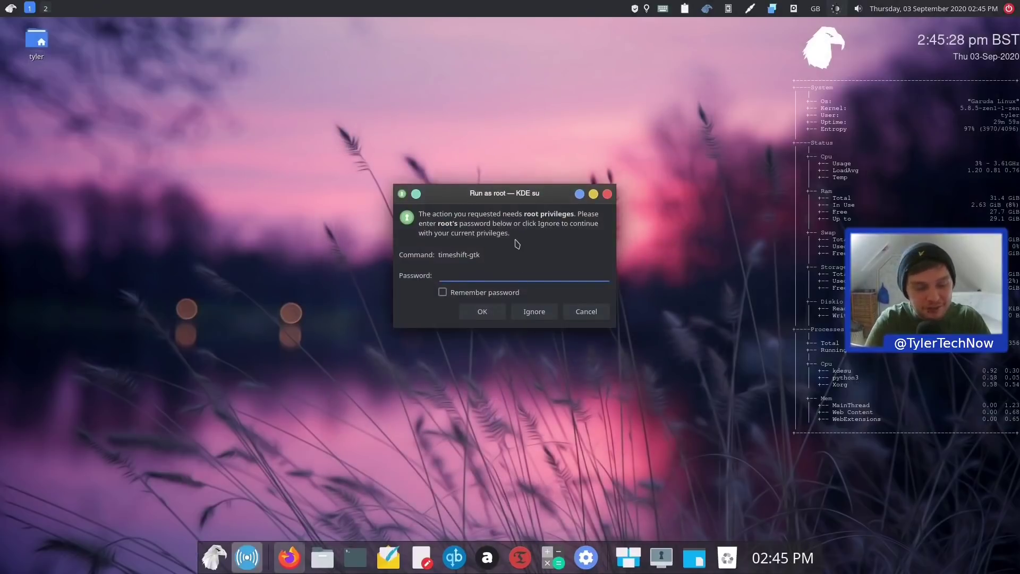
pyautogui.write('*******')
pyautogui.press('Return')
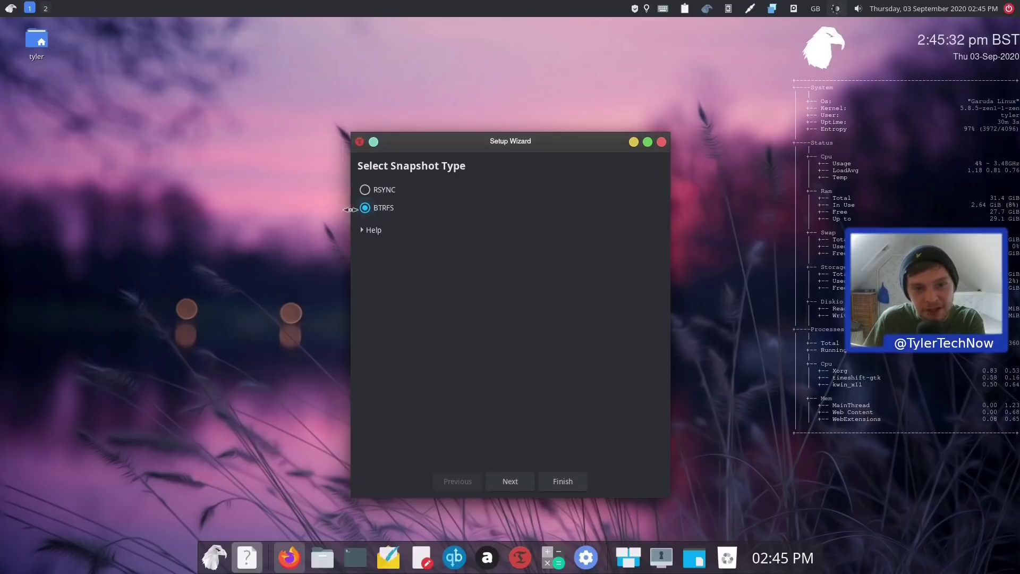
# Complete the Timeshift setup wizard with BTRFS snapshots stored on sdb2.
pyautogui.click(526, 482)
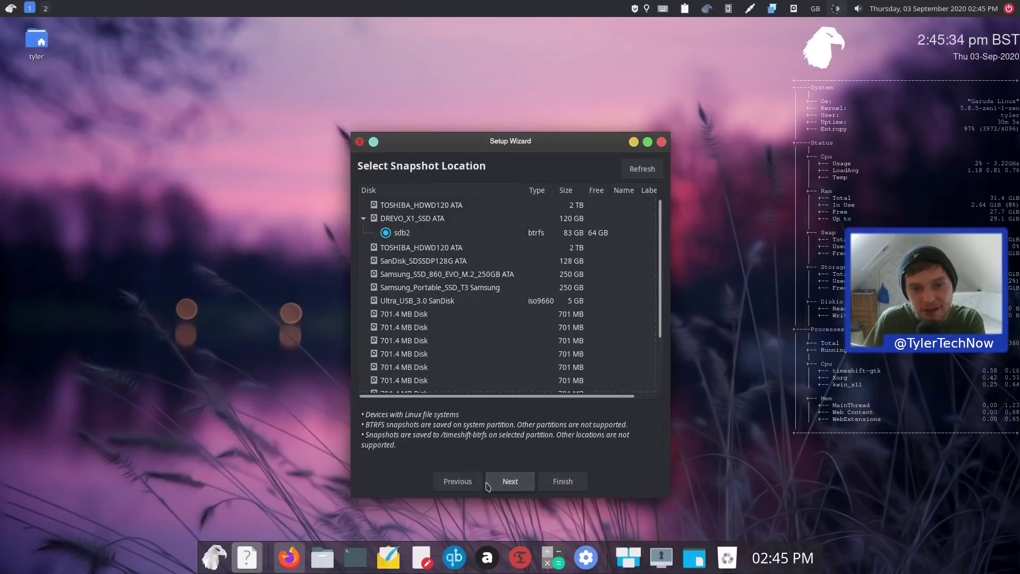
pyautogui.click(527, 483)
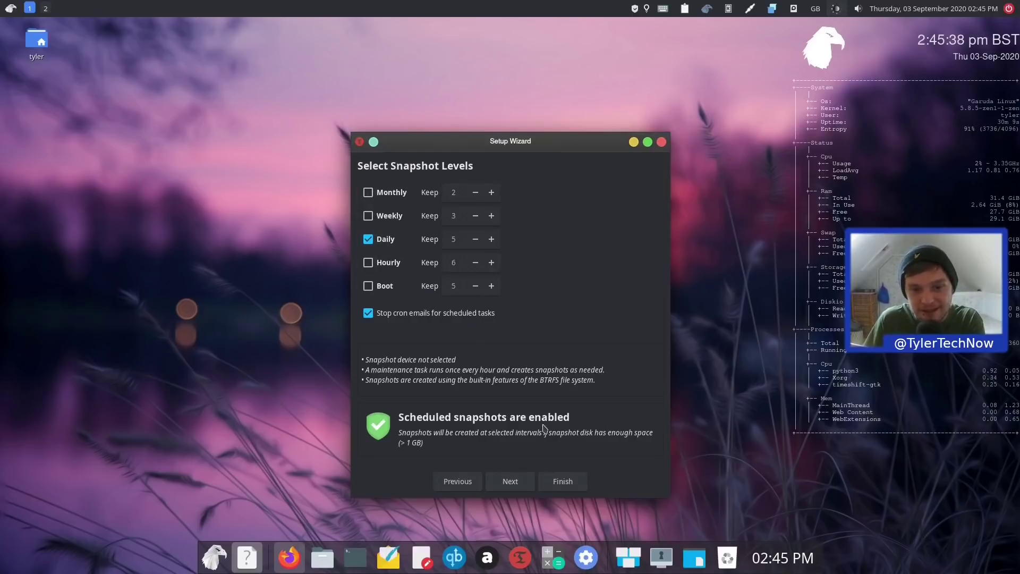
pyautogui.click(542, 484)
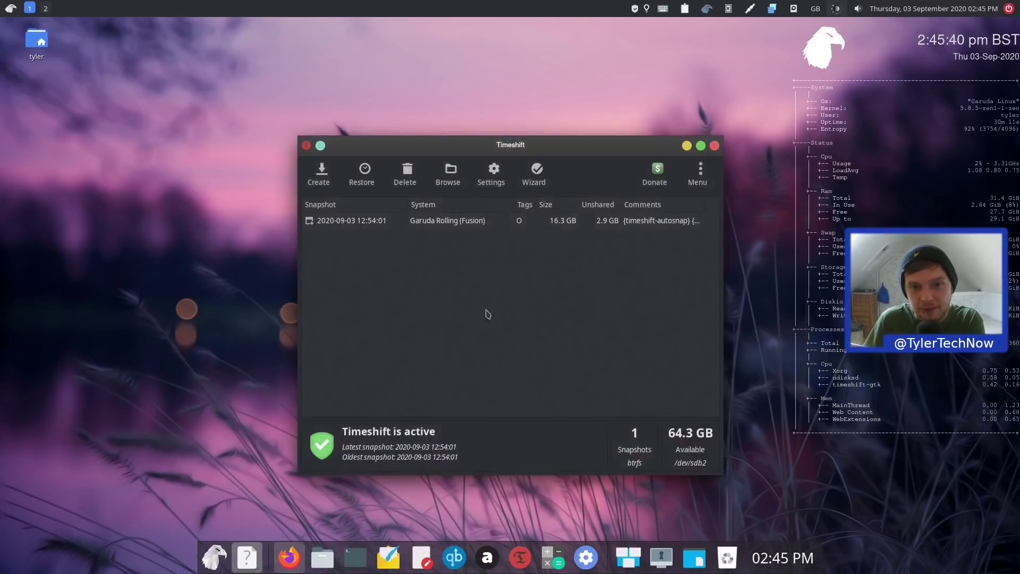
pyautogui.click(714, 145)
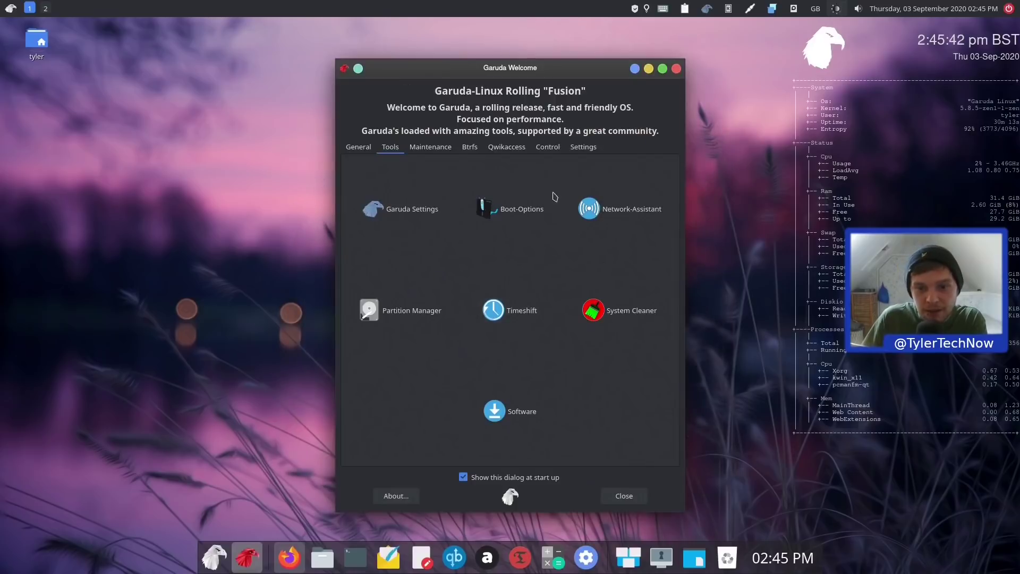
pyautogui.click(624, 315)
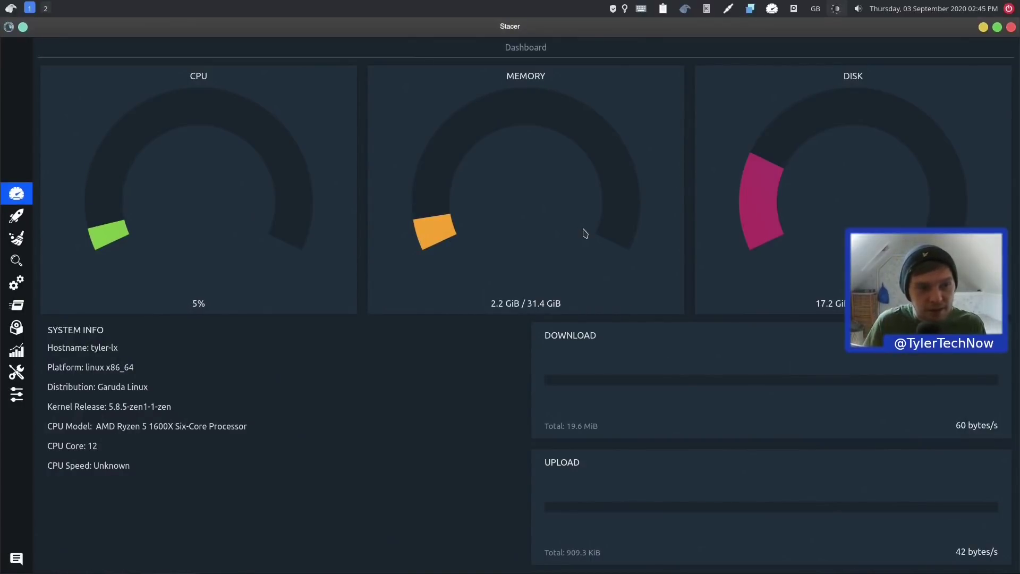
pyautogui.click(16, 215)
pyautogui.click(16, 238)
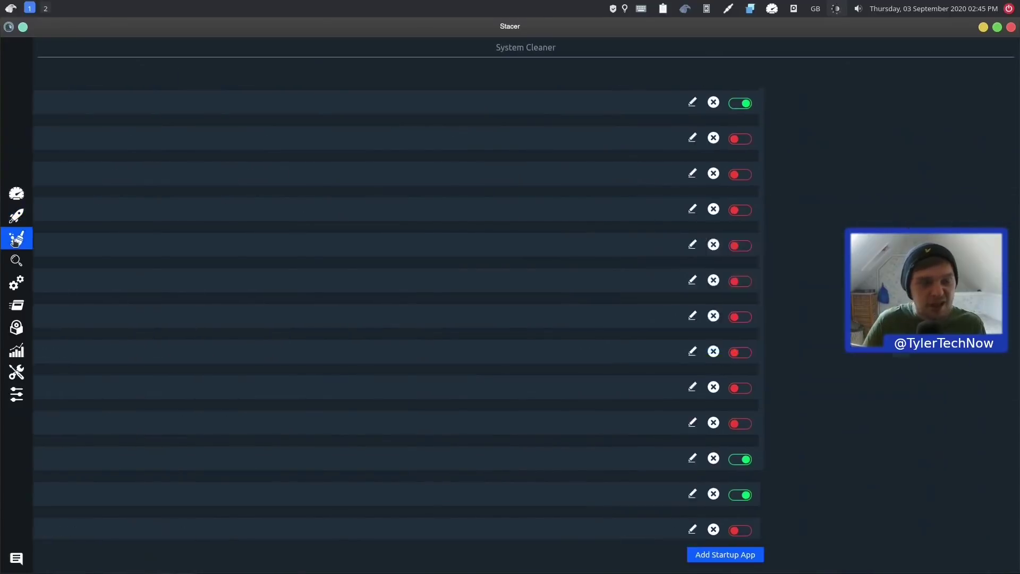
pyautogui.click(17, 259)
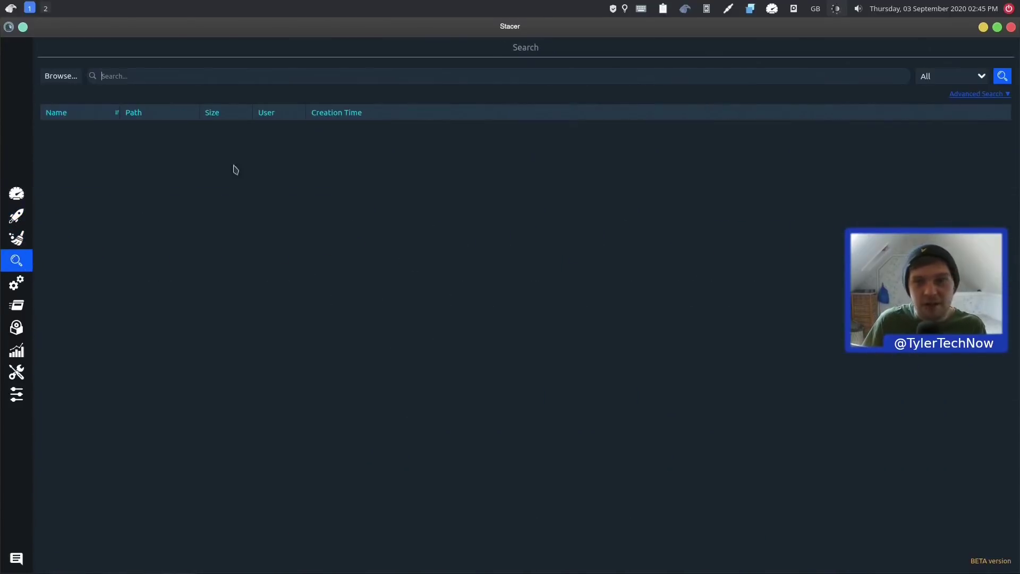
pyautogui.click(1011, 27)
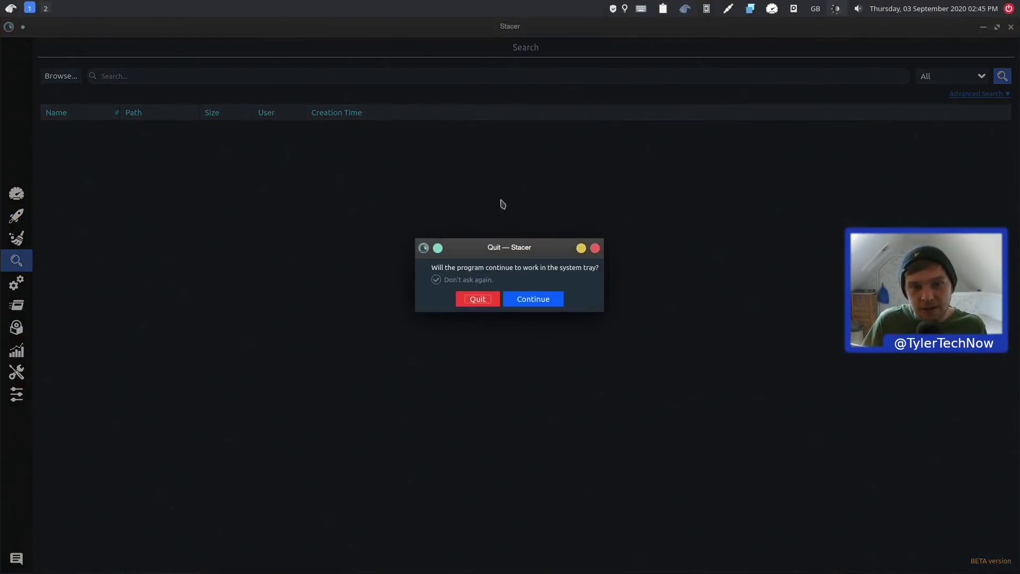
pyautogui.click(483, 301)
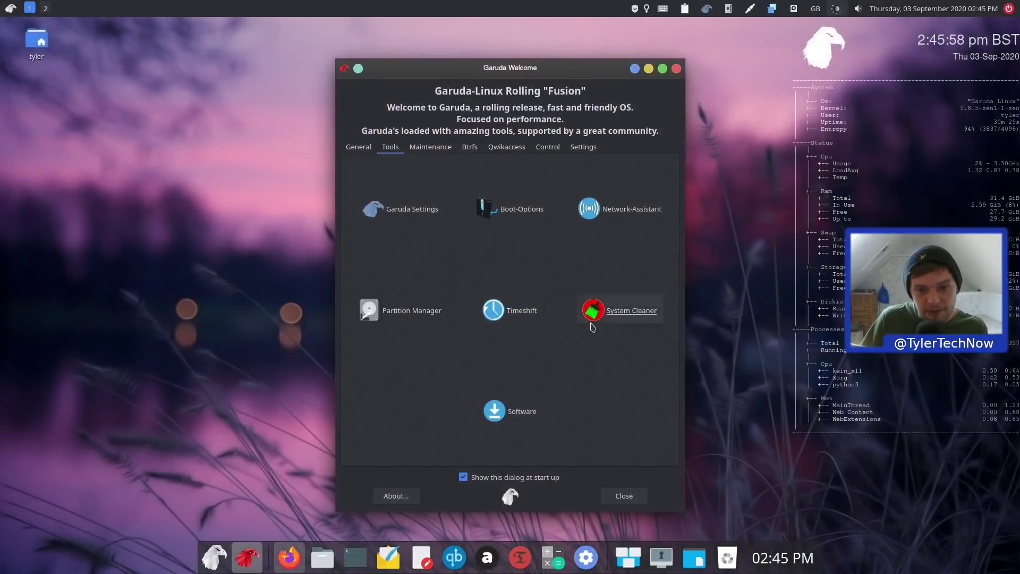
# Open Pamac from the Software tool, then close it with Alt+F4.
pyautogui.click(511, 413)
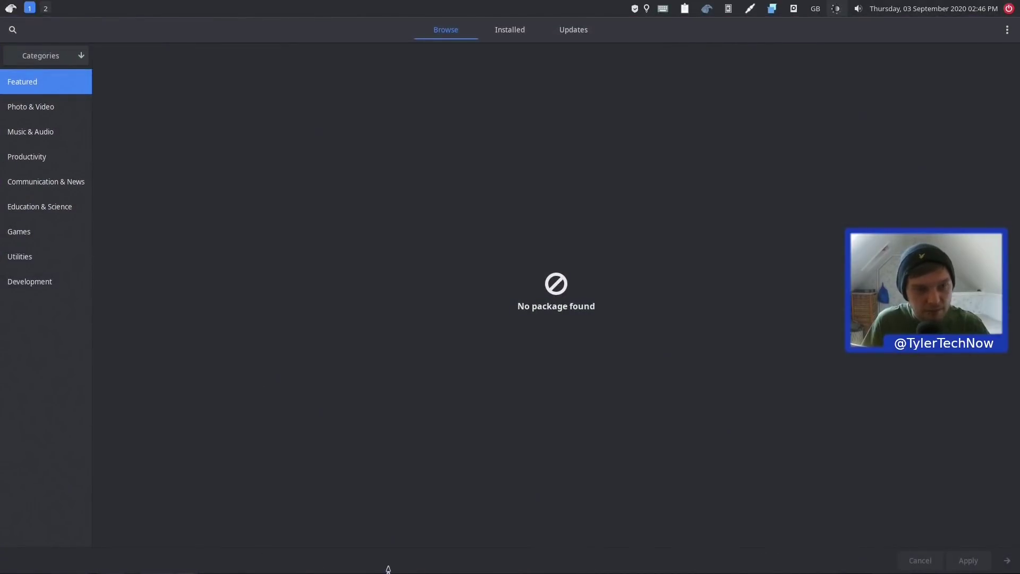
pyautogui.hotkey('alt', 'F4')
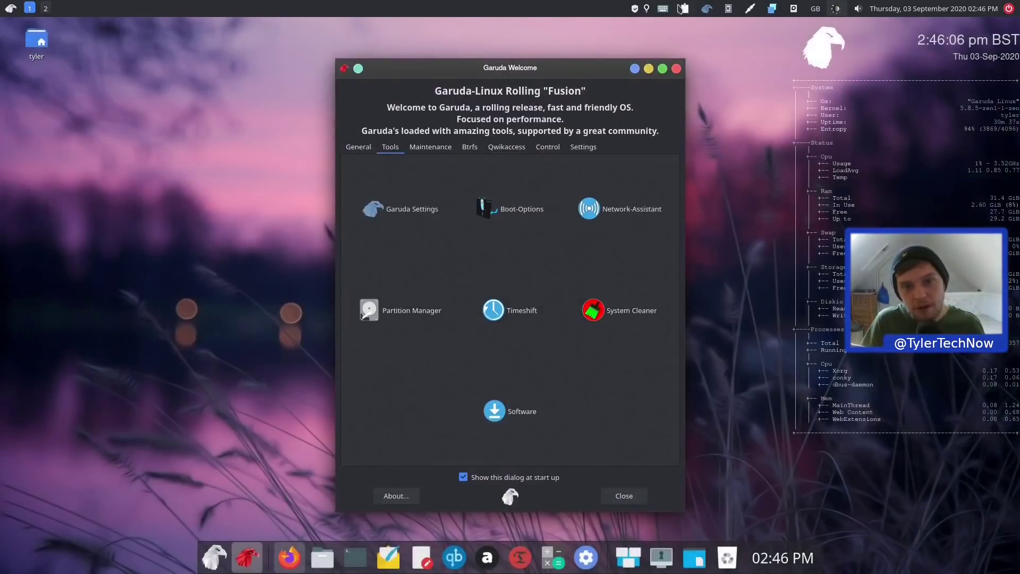
# Go to Maintenance, then the Btrfs page, and refresh its Disk Space figures.
pyautogui.click(431, 146)
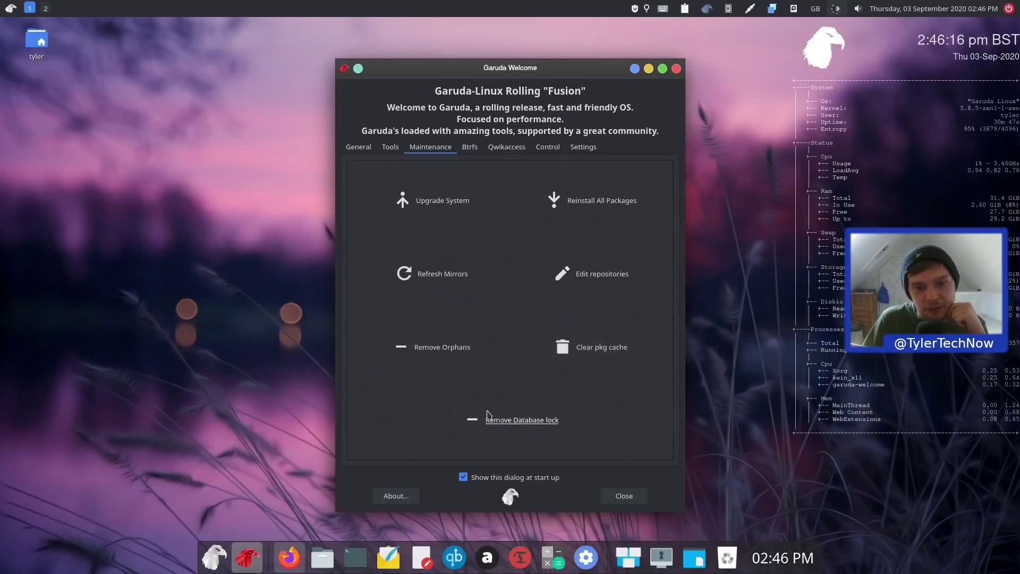
pyautogui.click(471, 150)
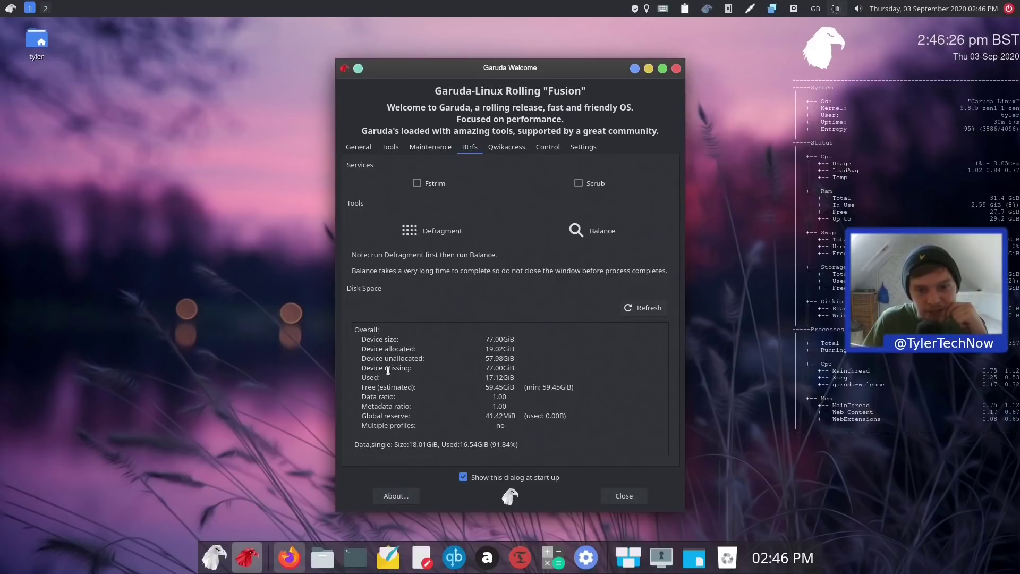
pyautogui.click(643, 308)
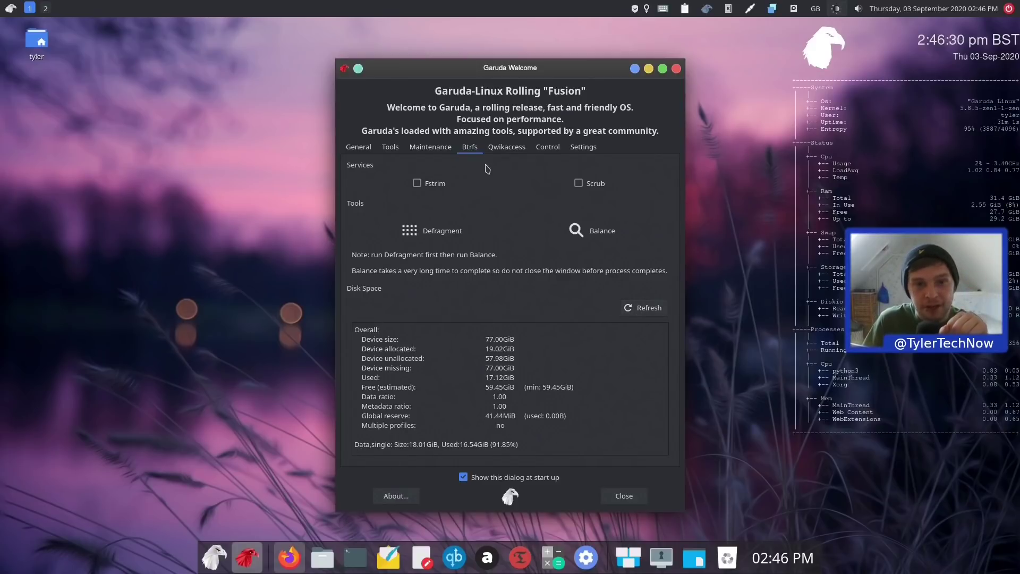
# View Garuda Welcome's Qwikaccess, Control and Settings pages in turn.
pyautogui.click(502, 148)
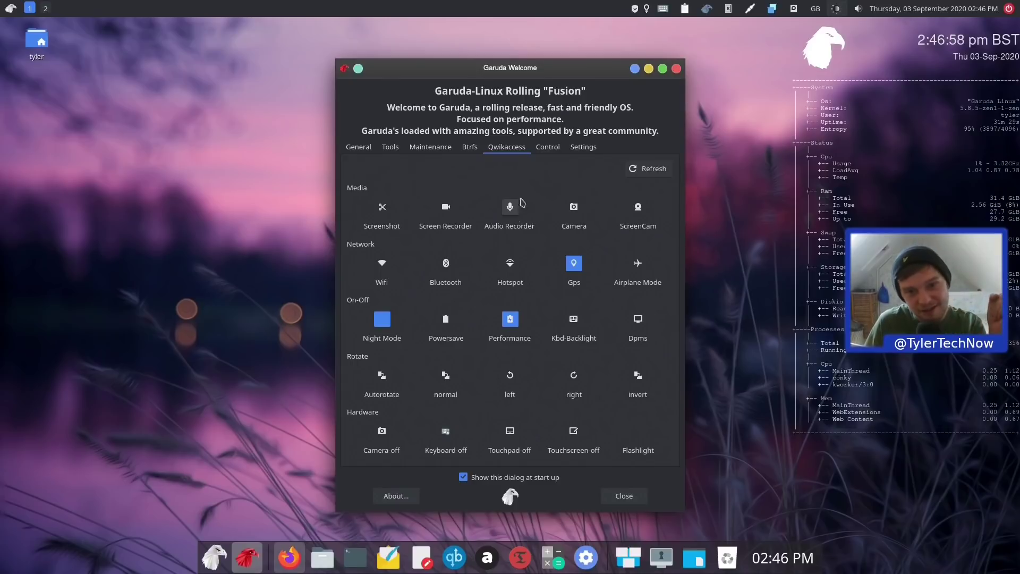
pyautogui.click(548, 148)
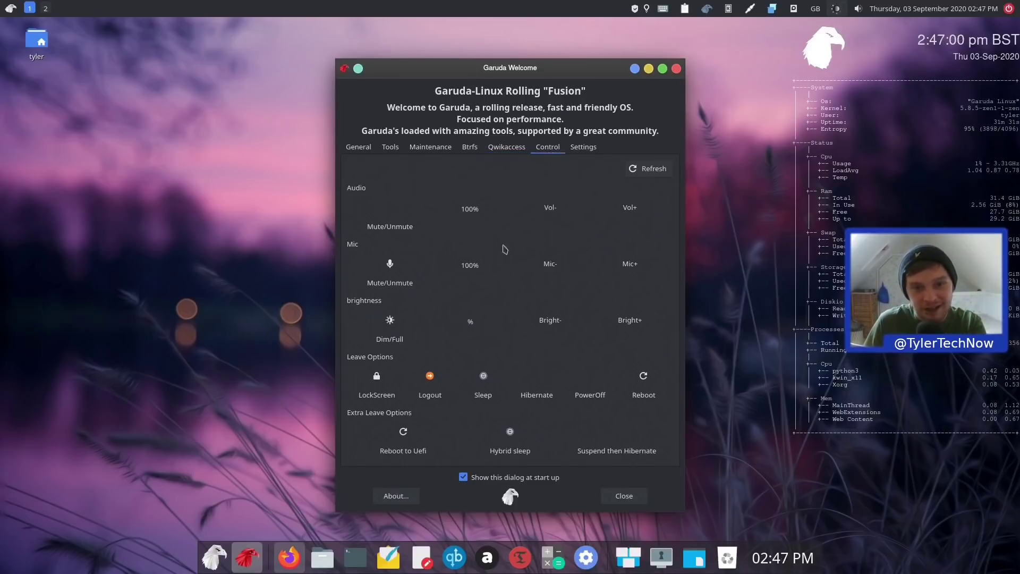
pyautogui.click(583, 149)
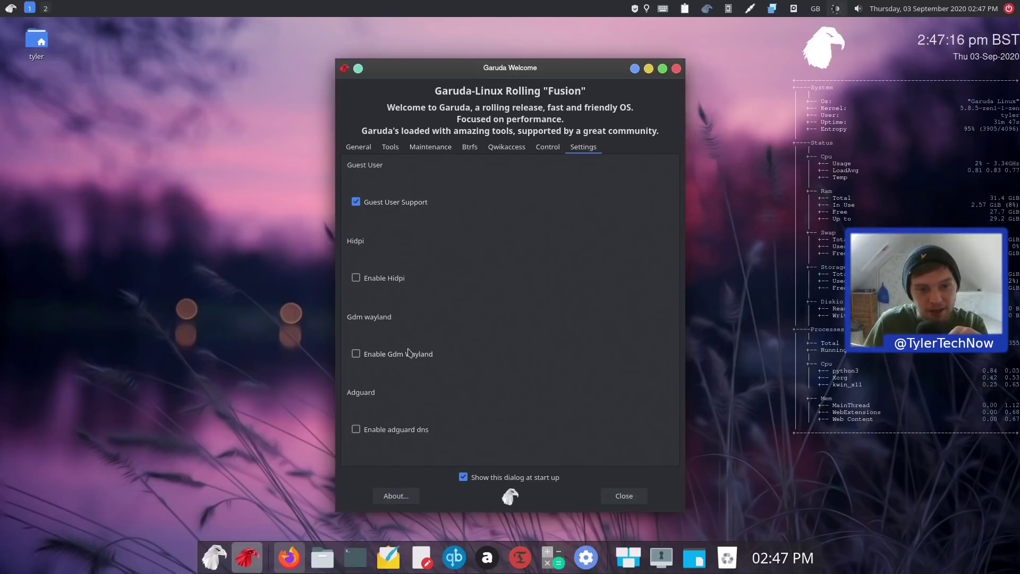
# Close Garuda Welcome and open the dock's application menu to its Development category.
pyautogui.click(619, 497)
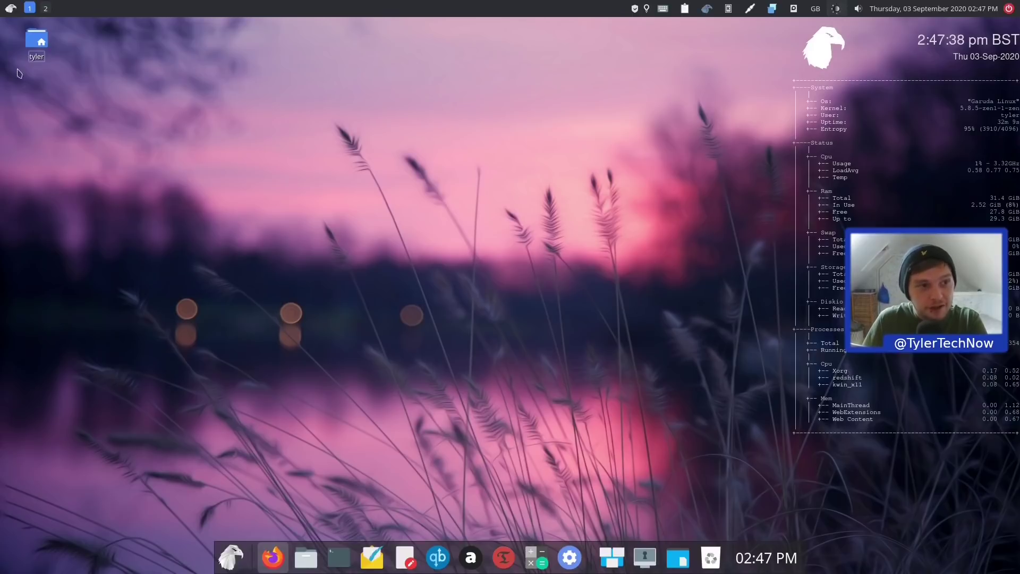
pyautogui.click(11, 8)
pyautogui.press('Escape')
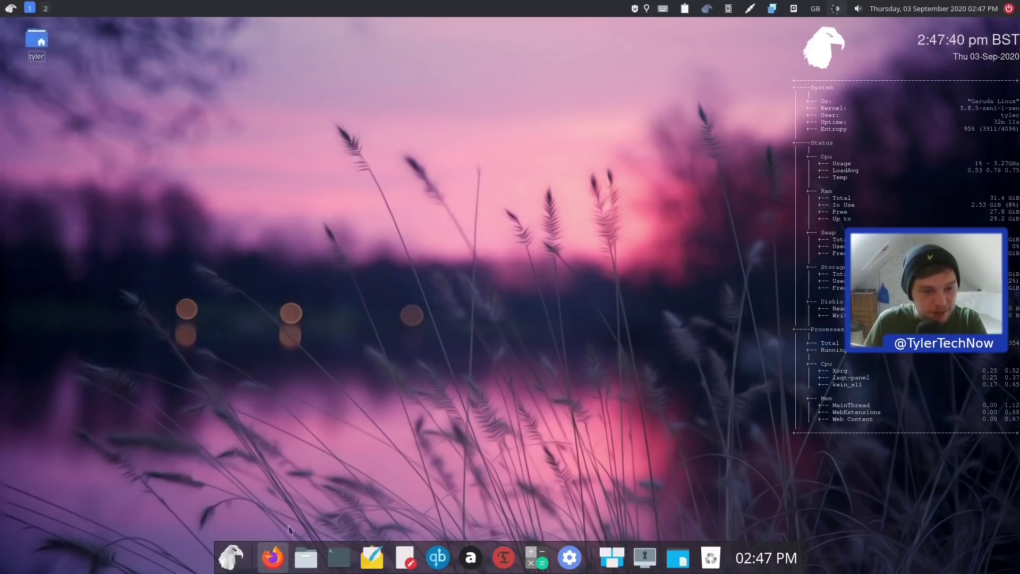
pyautogui.click(230, 557)
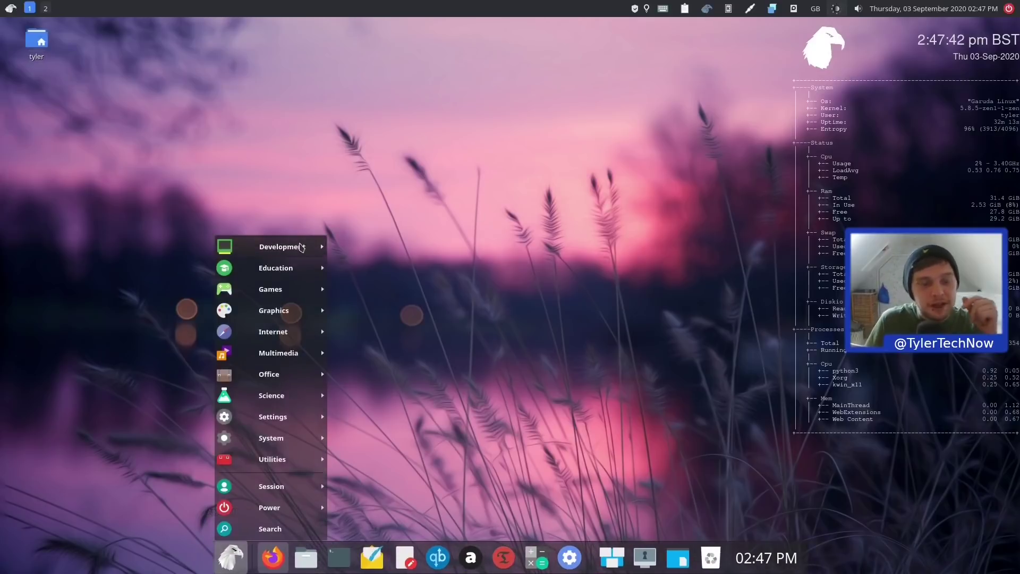
pyautogui.moveTo(301, 248)
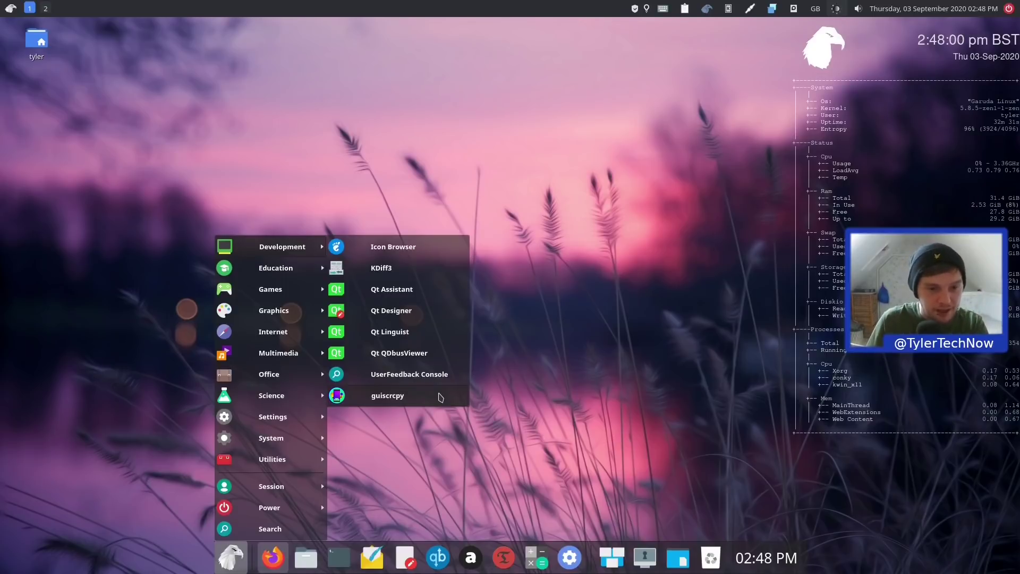
# Launch guiscrcpy, scroll through its screen-mirroring options, then close it.
pyautogui.click(440, 397)
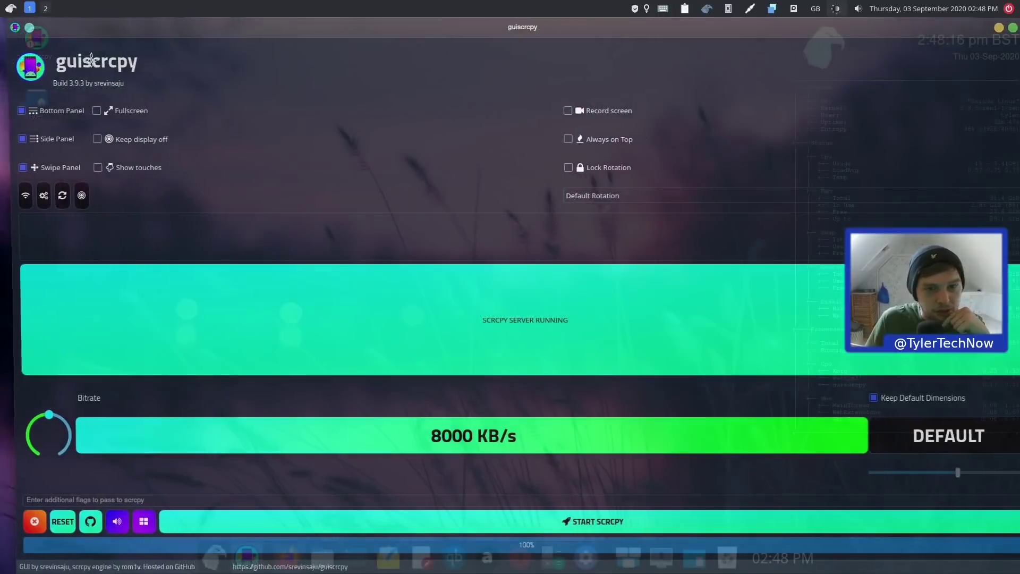
pyautogui.scroll(-1, 695, 193)
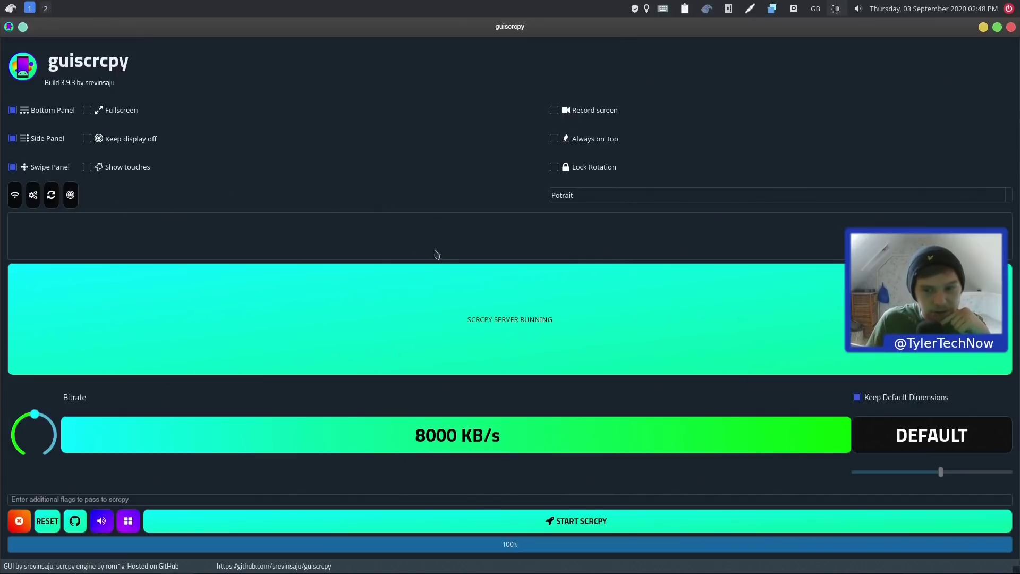
pyautogui.click(1011, 28)
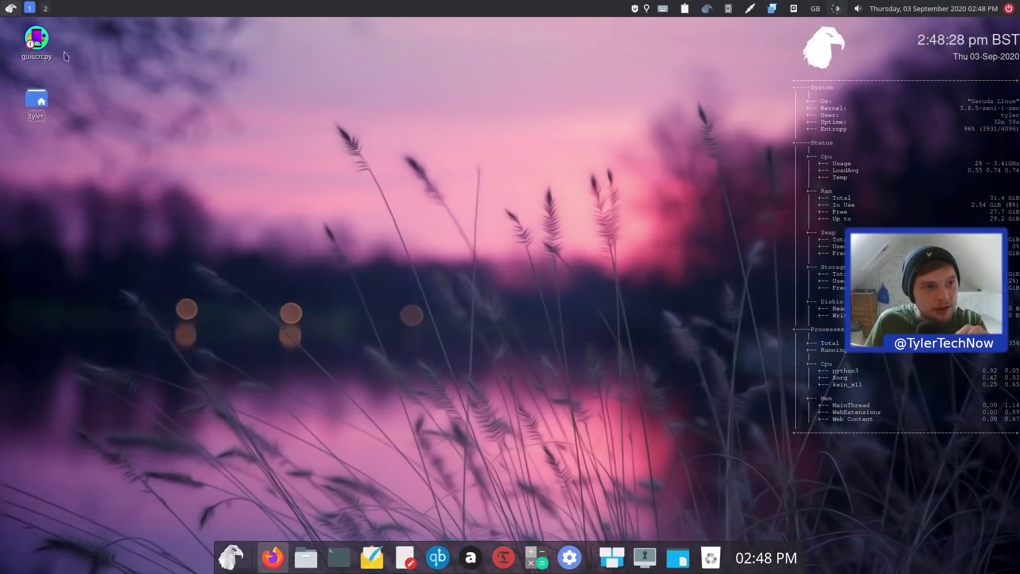
# Browse the application menu's Development, Education, System, Internet and Games categories.
pyautogui.moveTo(82, 62); pyautogui.dragTo(83, 98)
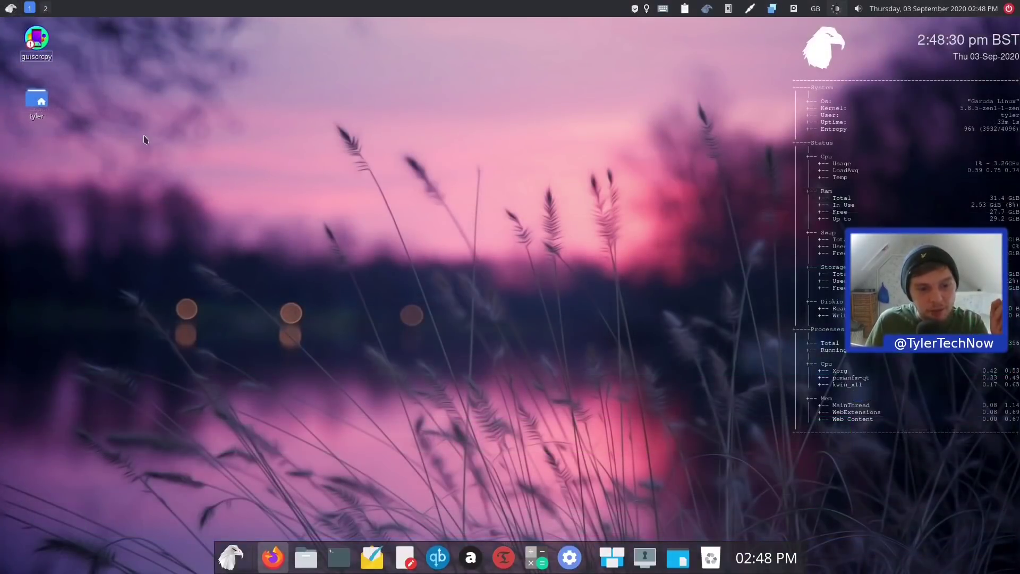
pyautogui.click(229, 554)
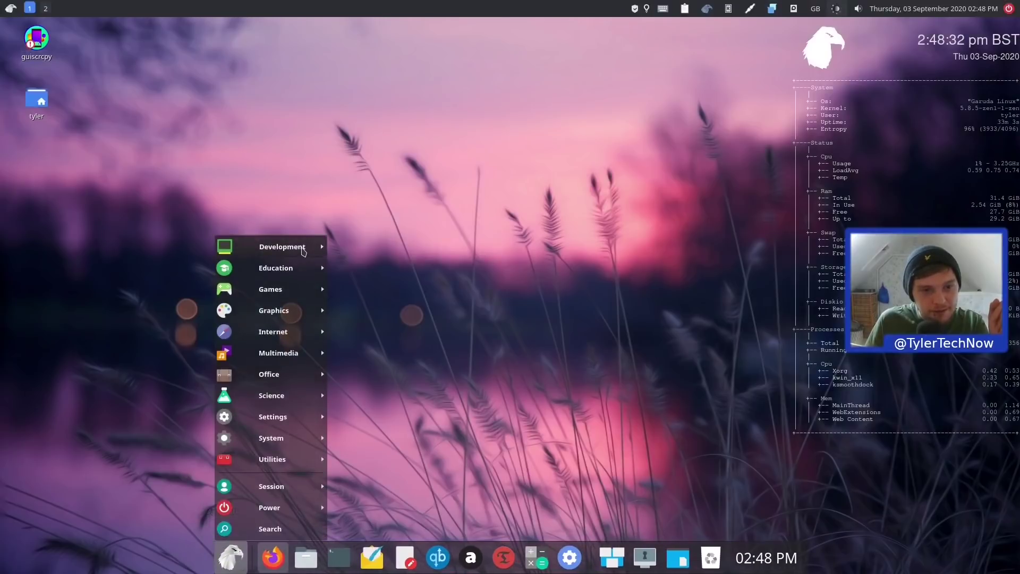
pyautogui.moveTo(300, 272)
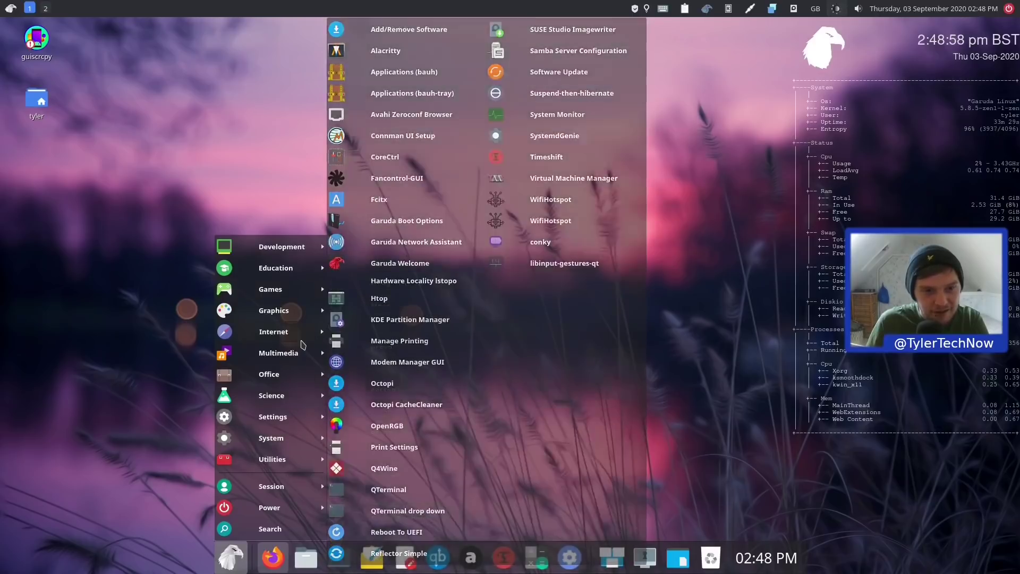
pyautogui.moveTo(301, 340)
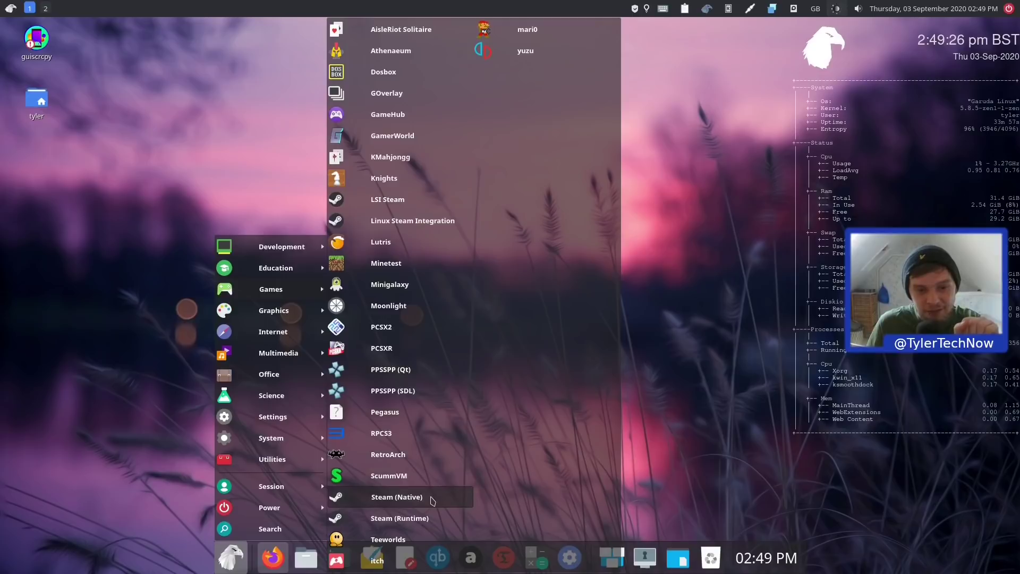
# Launch Steam (Native) from Games, move its updater dialog to the top-right corner and close it.
pyautogui.click(424, 499)
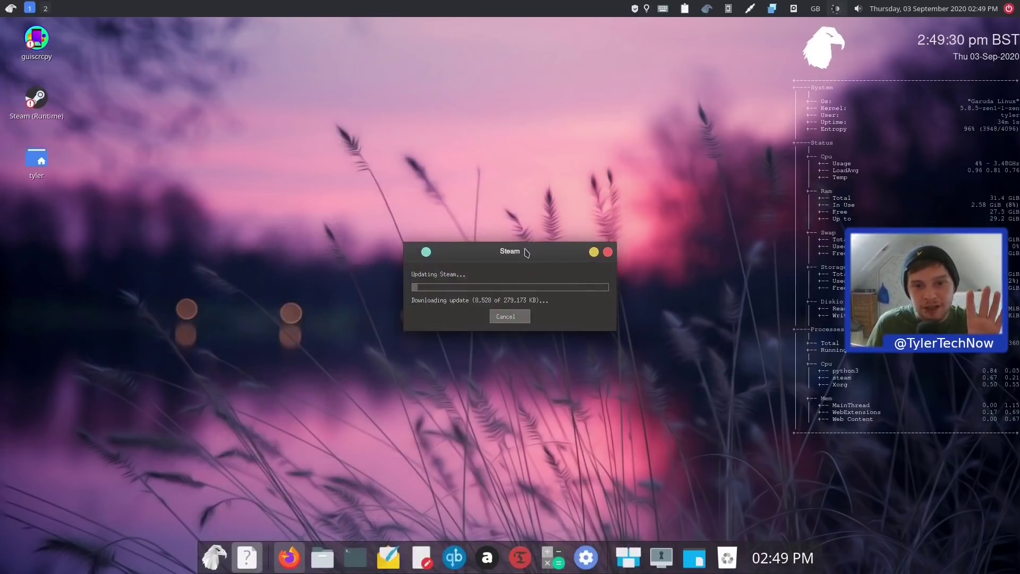
pyautogui.moveTo(526, 252); pyautogui.dragTo(917, 29)
pyautogui.click(1001, 32)
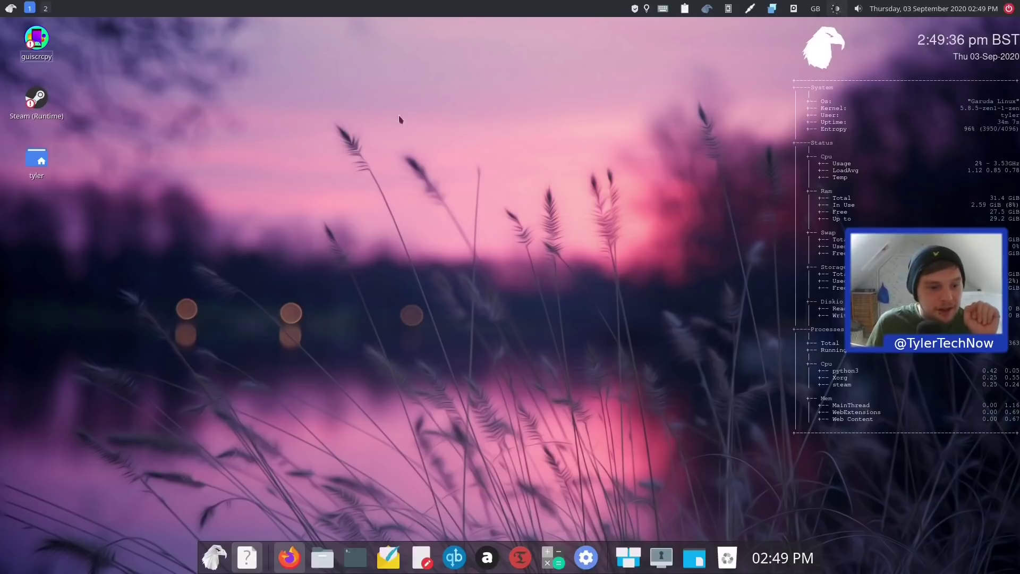
# Reopen the application menu and show the Graphics category.
pyautogui.click(219, 555)
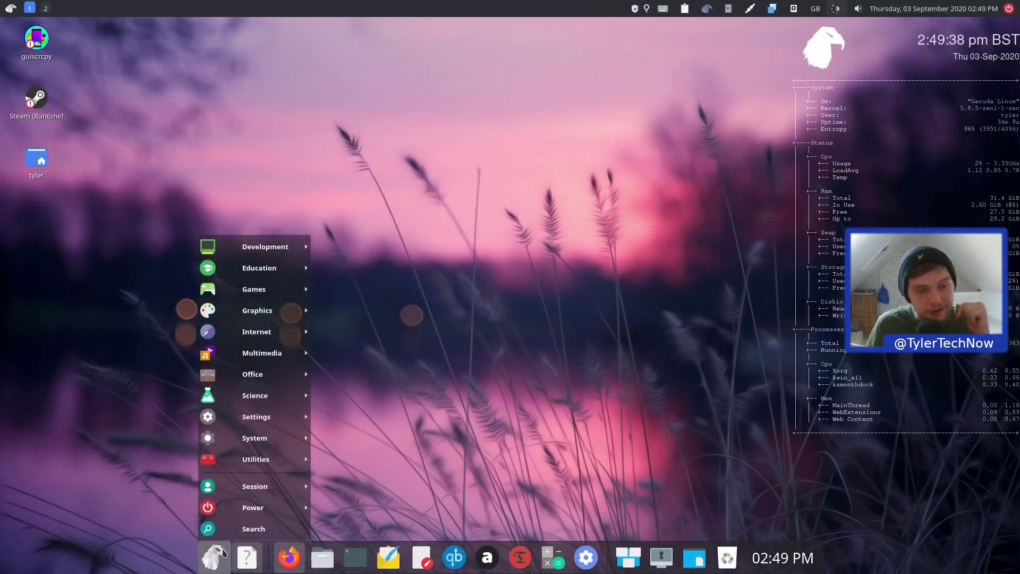
pyautogui.moveTo(264, 306)
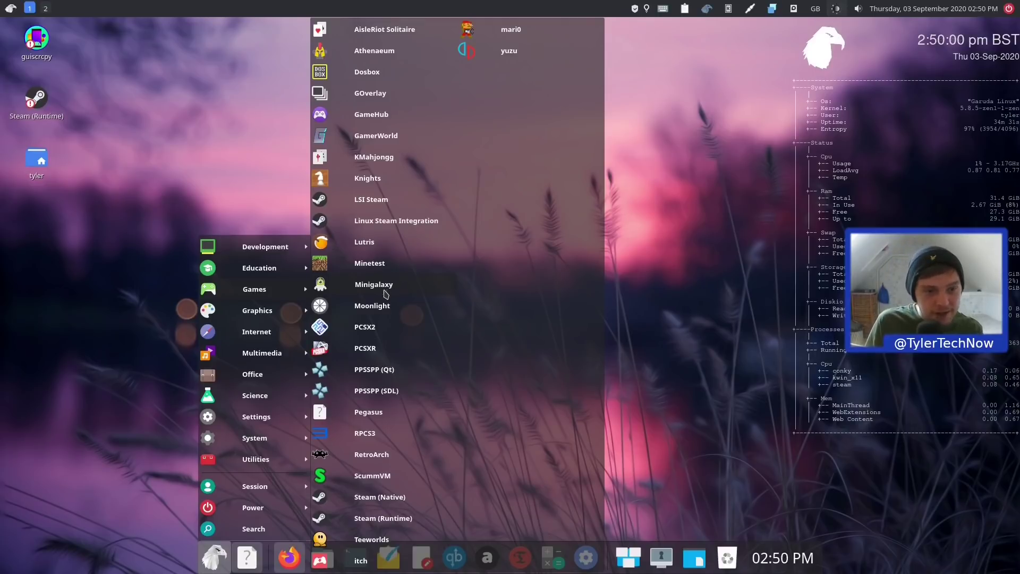
pyautogui.moveTo(285, 319)
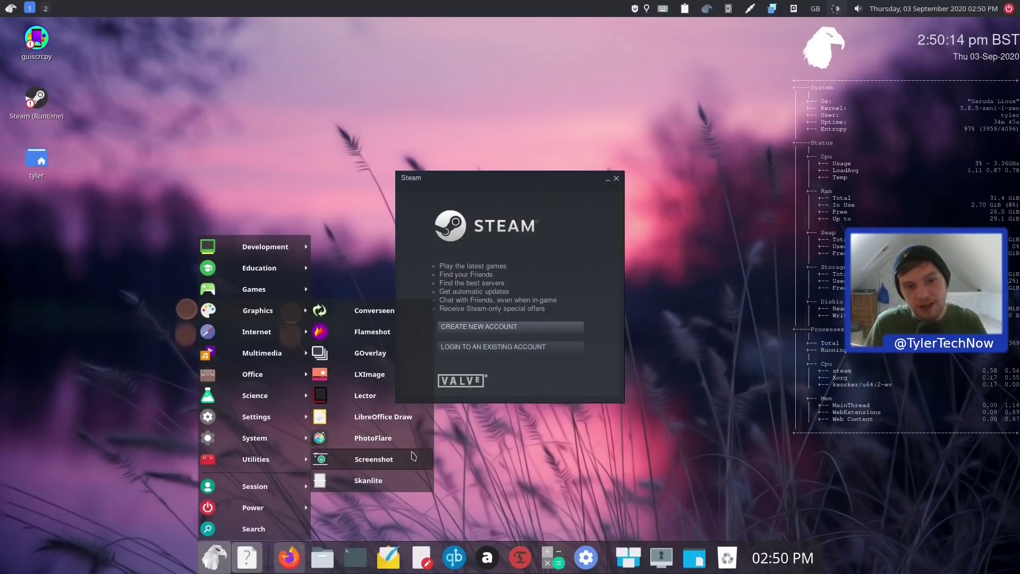
# Close the Steam sign-in window and show the Internet category in the application menu.
pyautogui.click(616, 179)
pyautogui.click(616, 179)
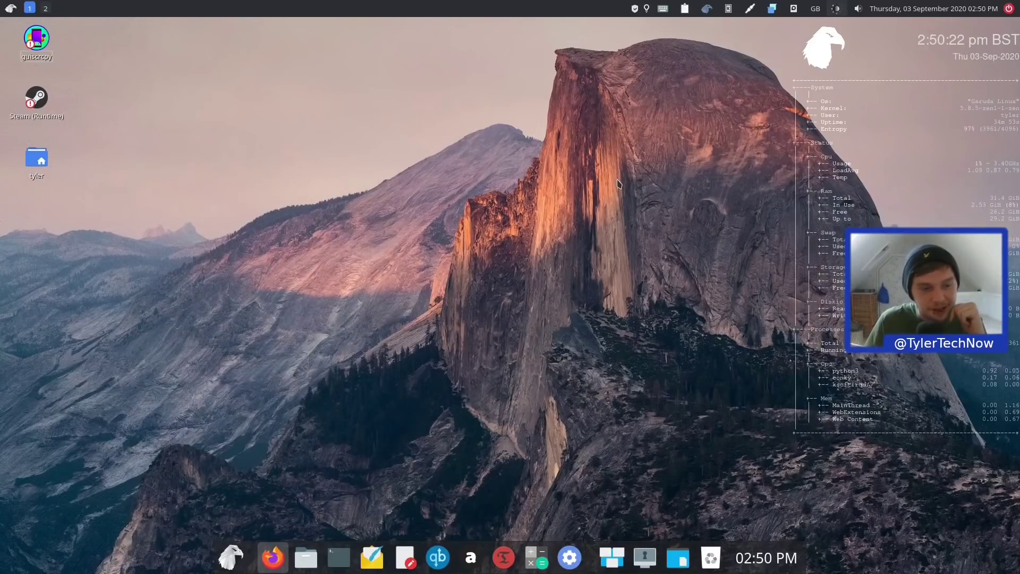
pyautogui.click(230, 556)
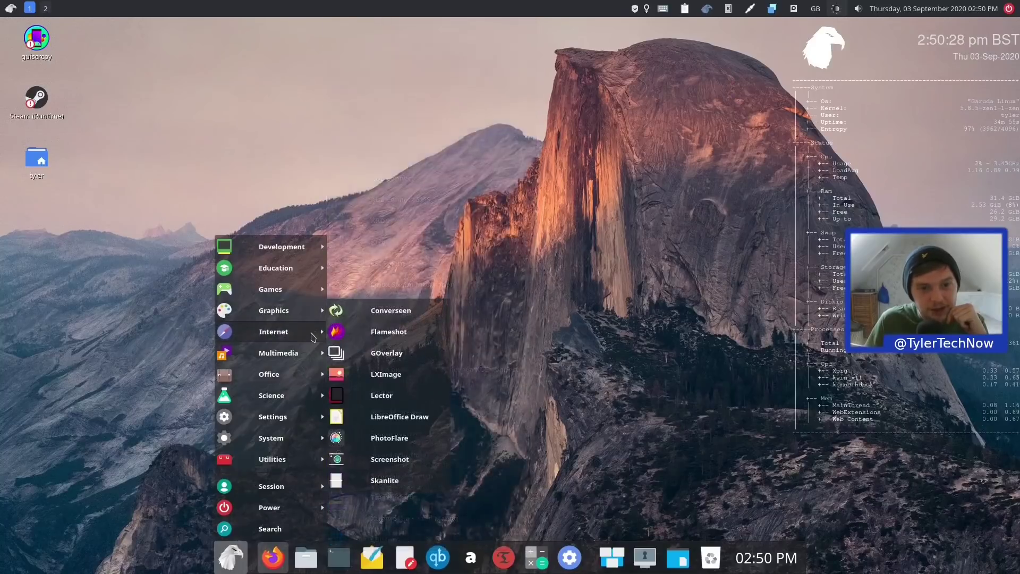
pyautogui.moveTo(312, 336)
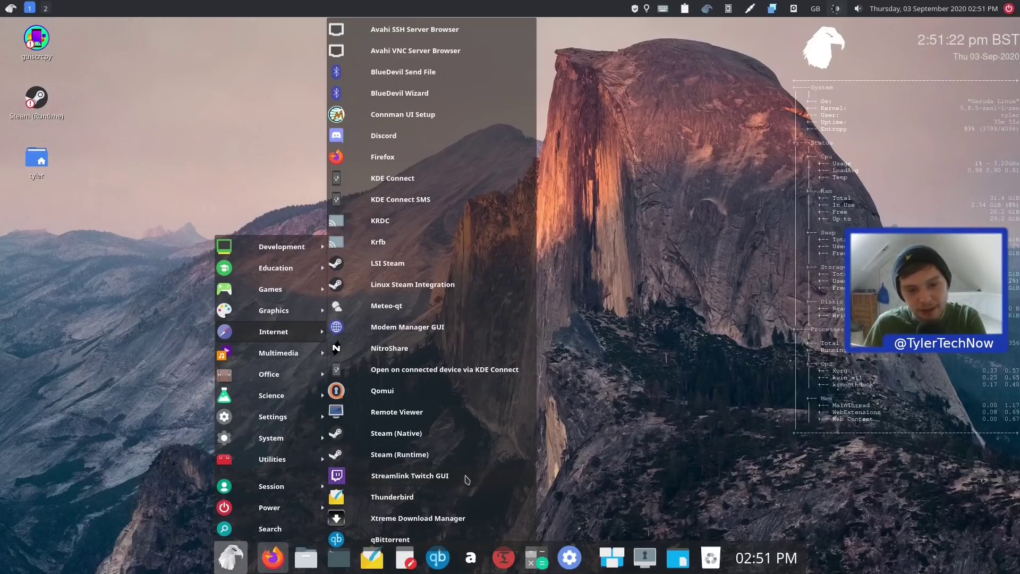
# Launch qBittorrent, accept its legal notice, and open two tiled terminals beside it.
pyautogui.click(461, 538)
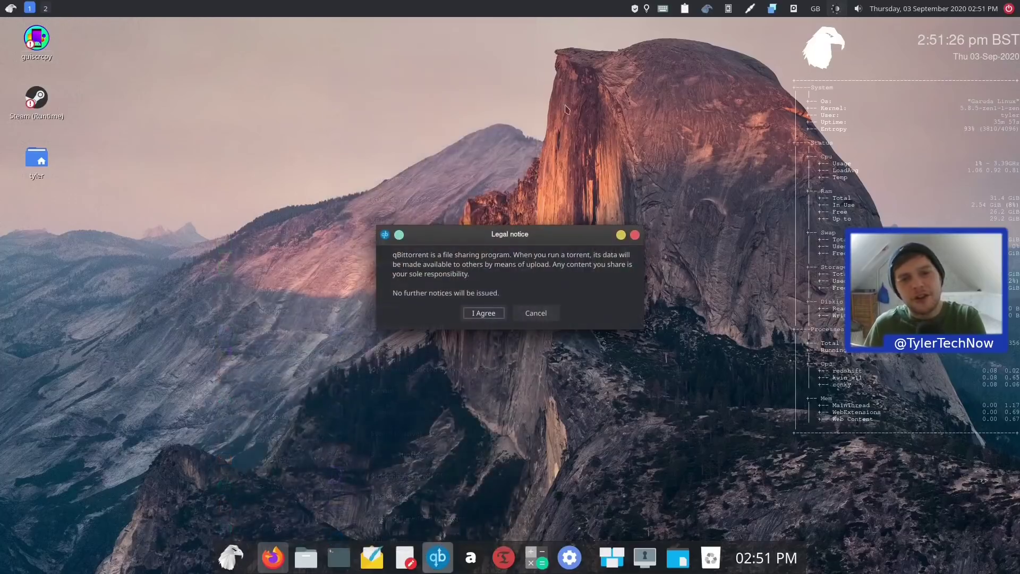
pyautogui.click(484, 314)
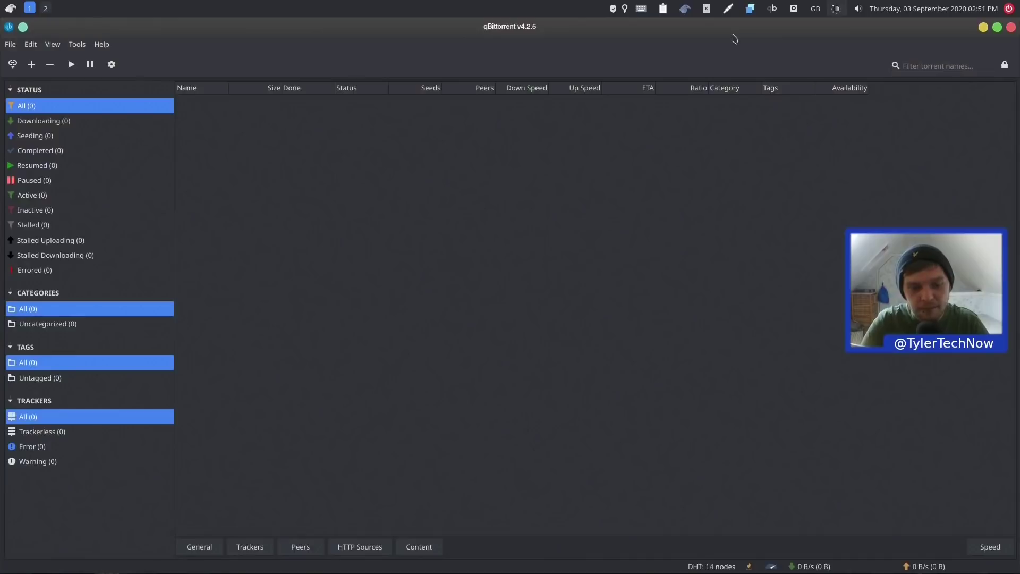
pyautogui.press('super+Return')
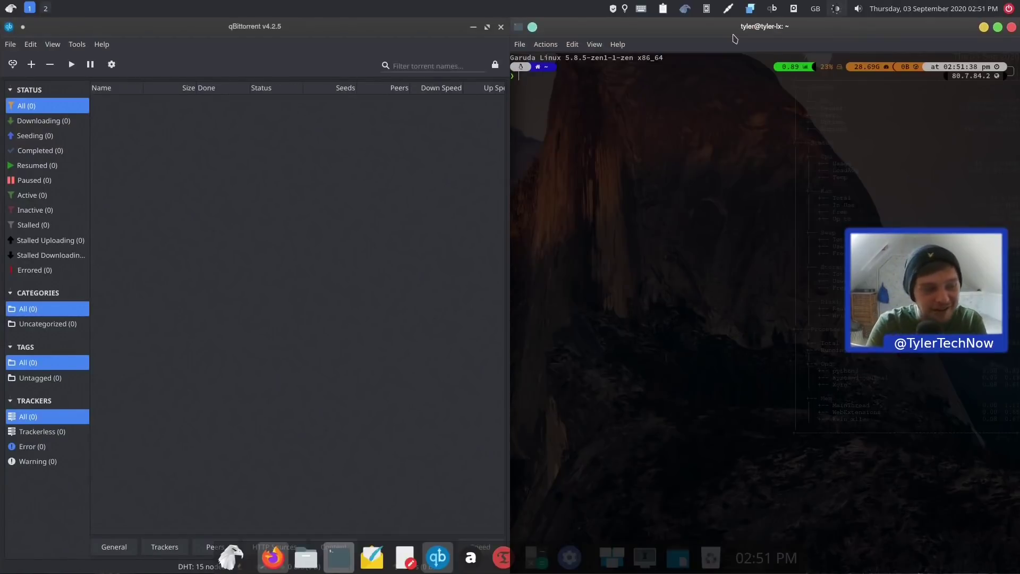
pyautogui.press('super+Return')
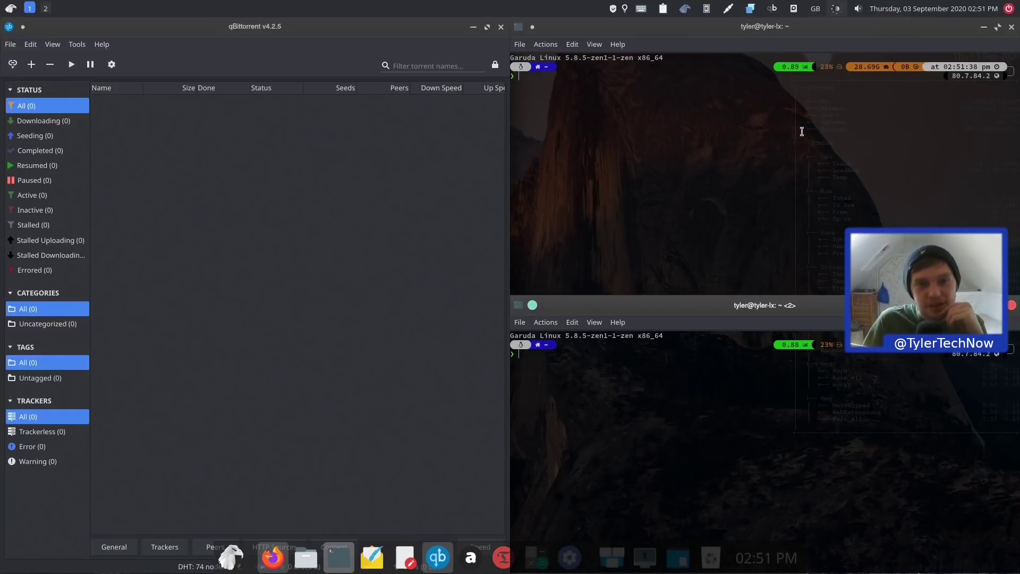
# Quit qBittorrent, dismiss its notification, then maximize and close the terminal.
pyautogui.click(500, 26)
pyautogui.click(1001, 37)
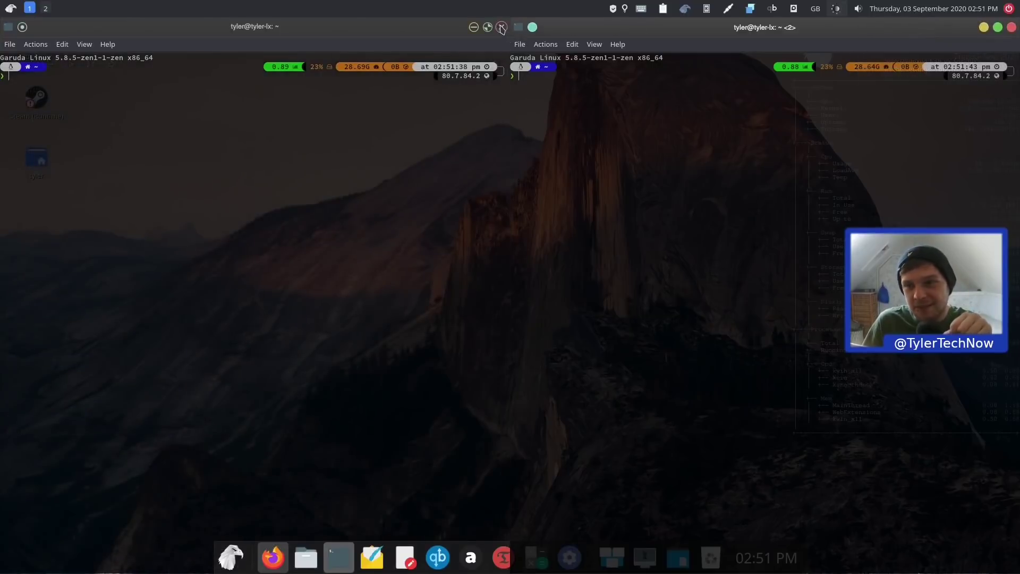
pyautogui.click(998, 26)
pyautogui.click(1012, 27)
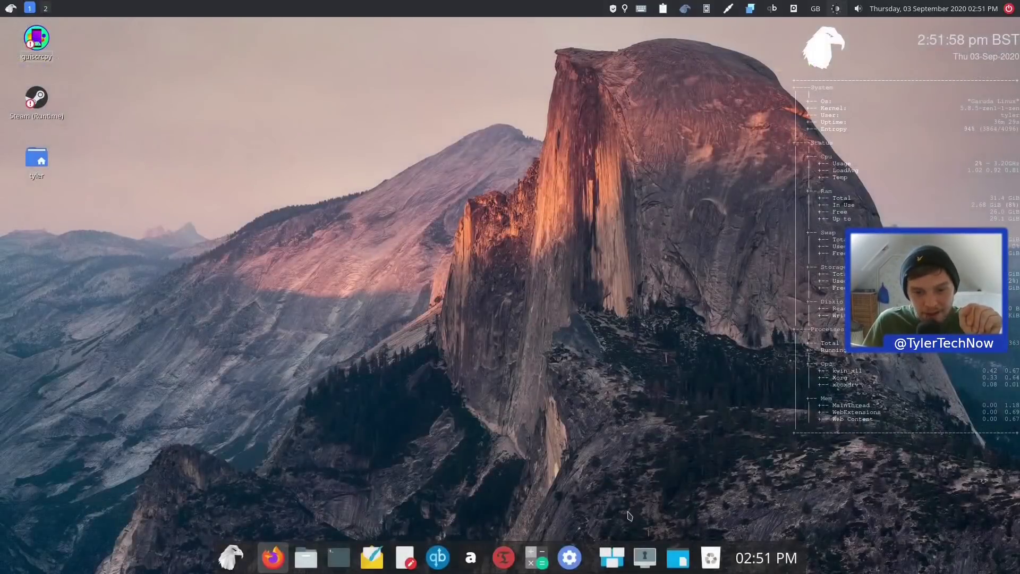
# Open Configuration Center's KWin window manager settings on the KWin Scripts page.
pyautogui.click(579, 551)
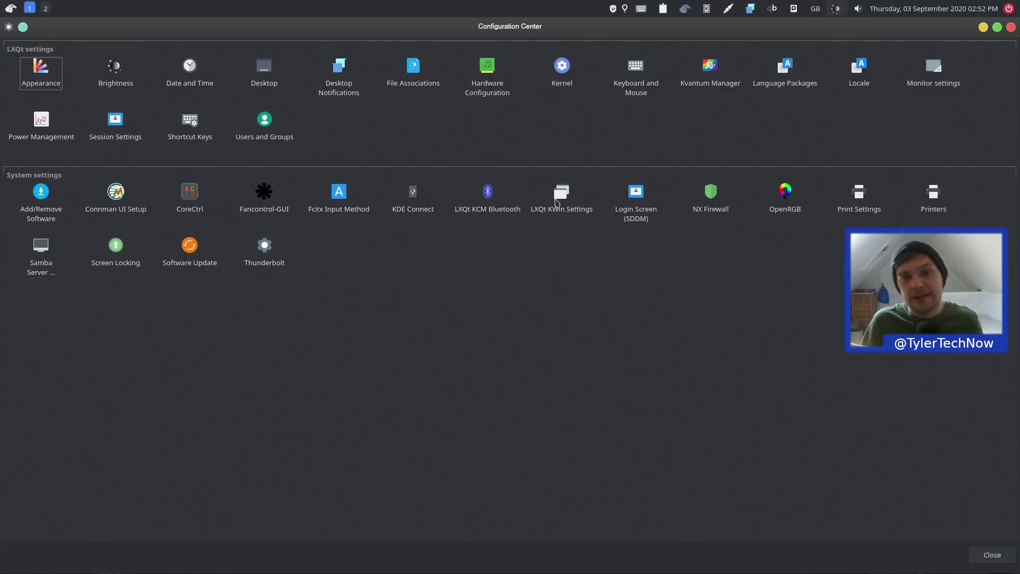
pyautogui.click(556, 203)
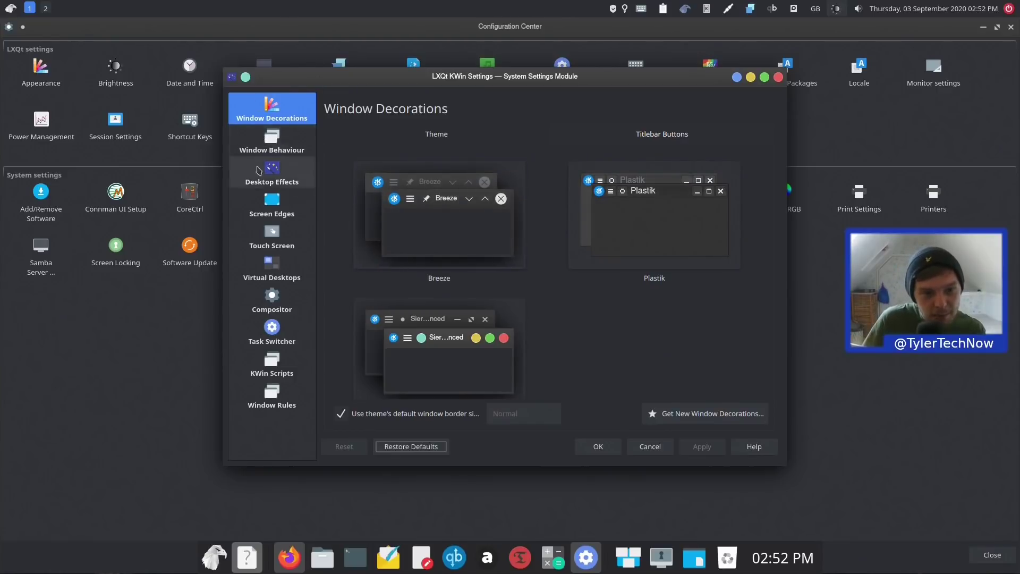
pyautogui.click(275, 369)
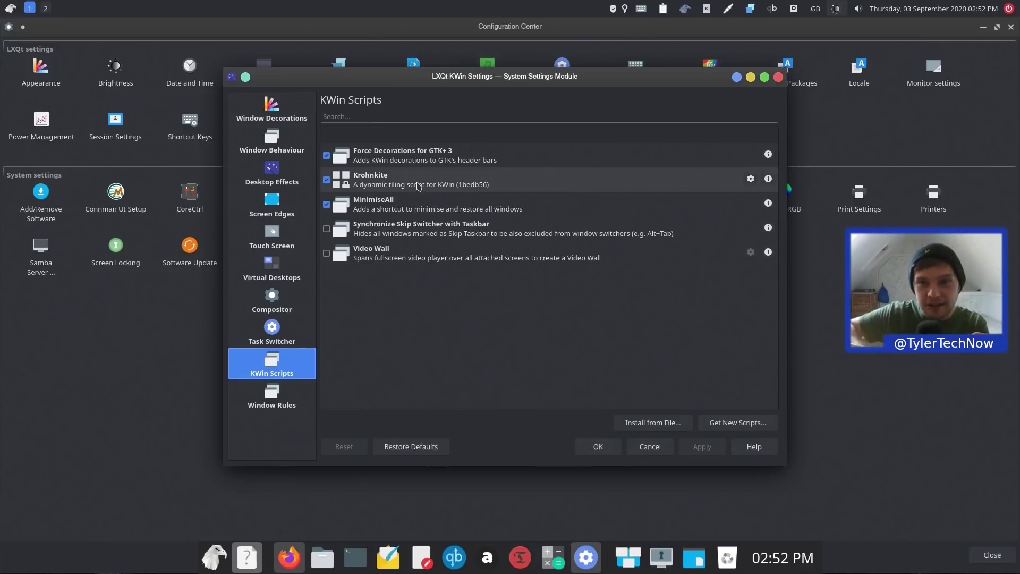
# Open Krohnkite's gap settings, demo tiling with terminals on the second desktop, then close them.
pyautogui.click(751, 179)
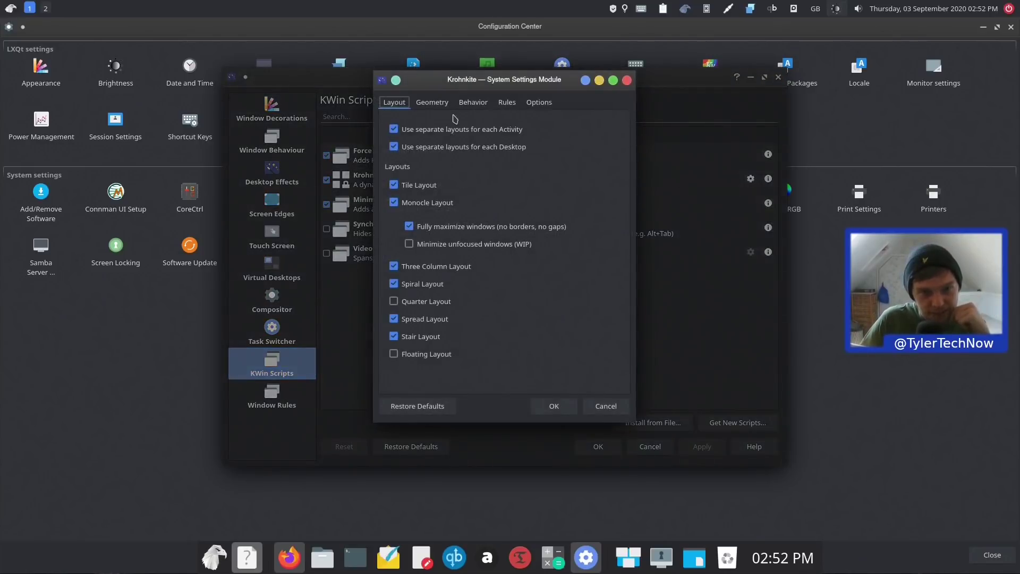
pyautogui.click(433, 108)
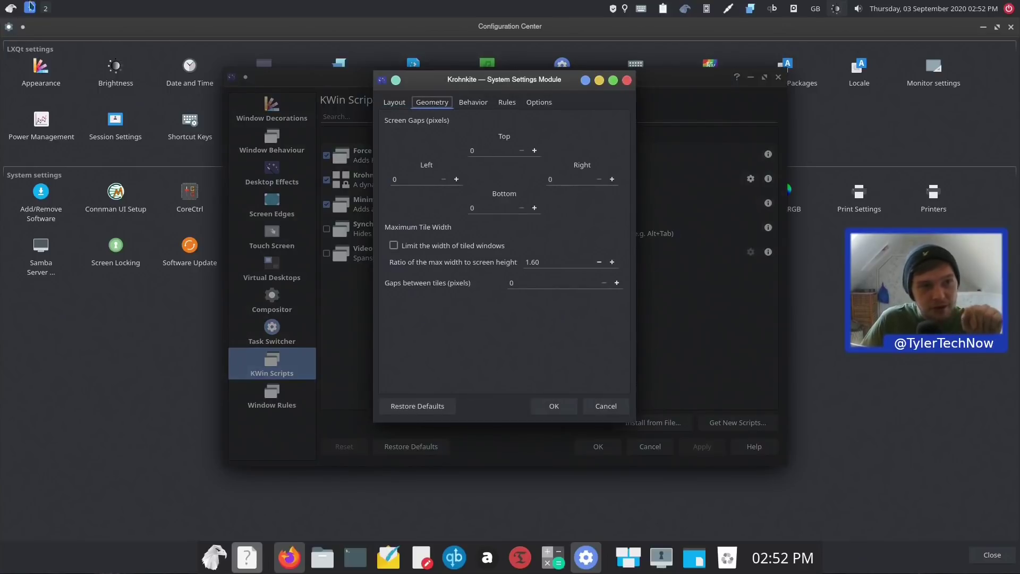
pyautogui.click(44, 8)
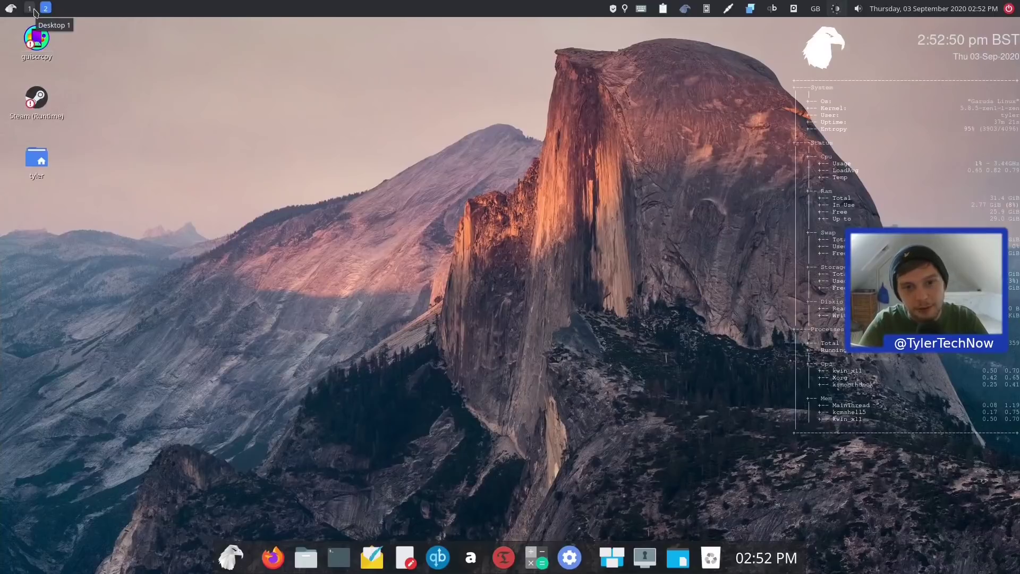
pyautogui.hotkey('ctrl', 'alt', 't')
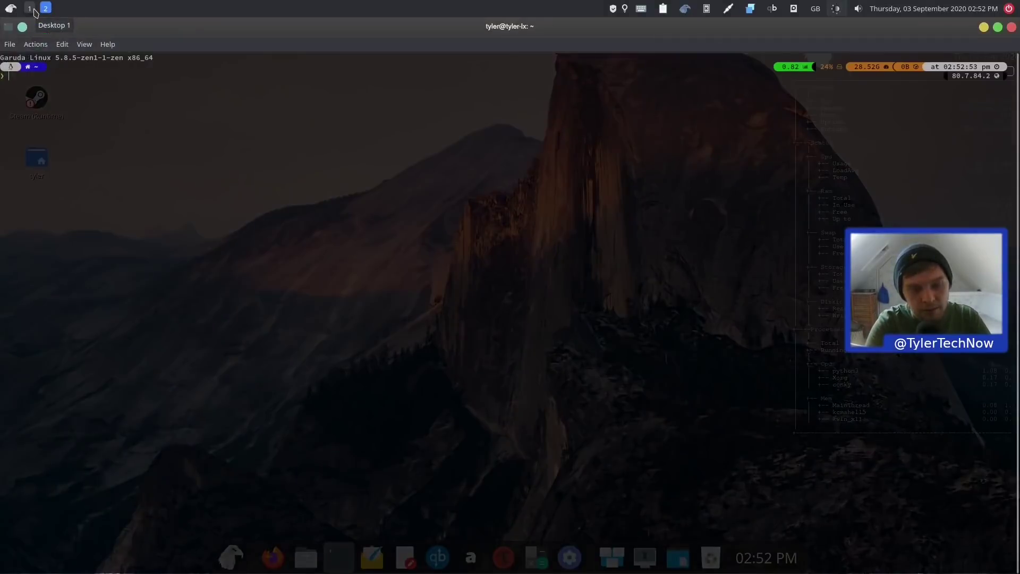
pyautogui.hotkey('ctrl', 'alt', 't')
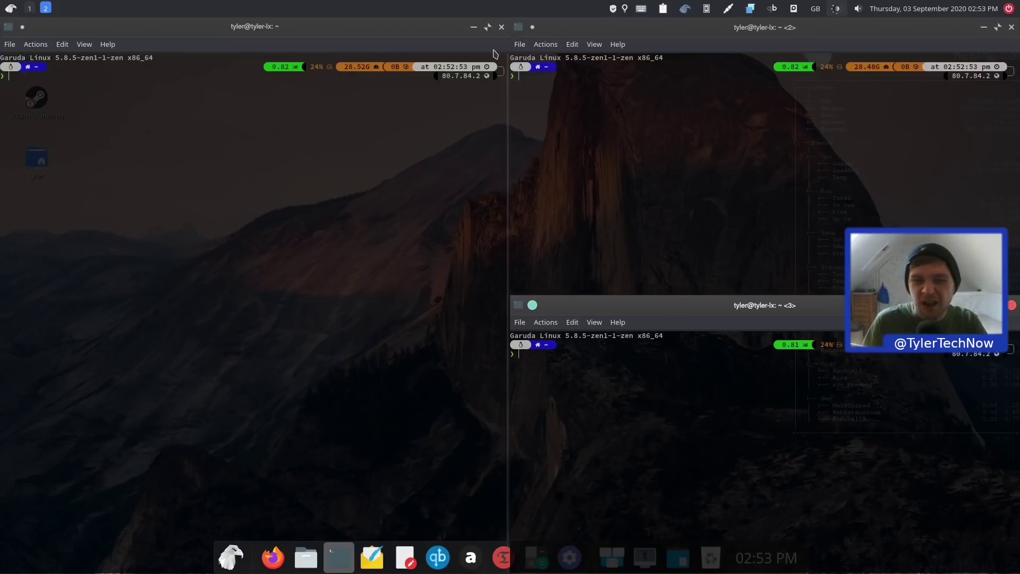
pyautogui.click(501, 26)
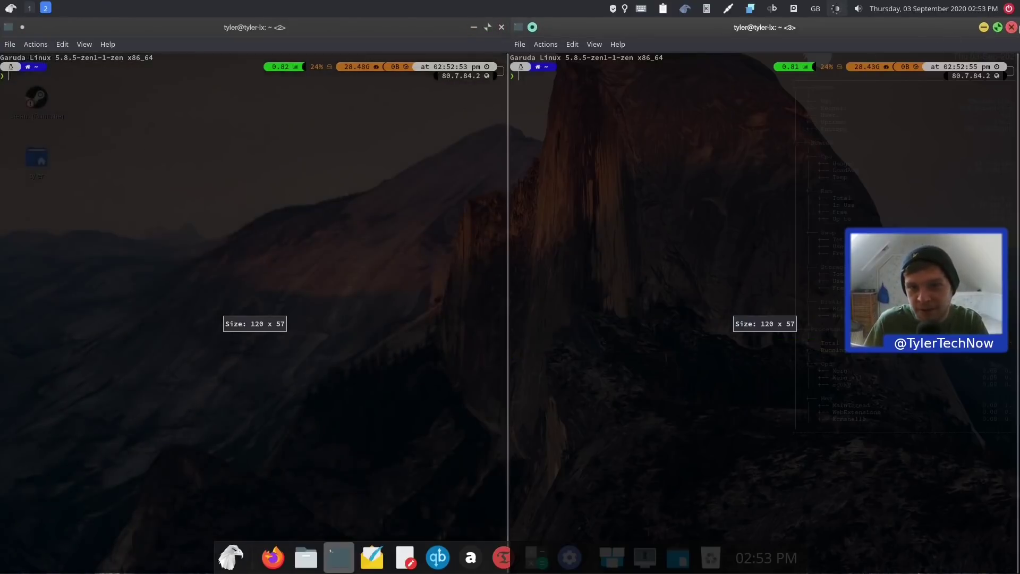
pyautogui.click(1011, 26)
pyautogui.click(1011, 27)
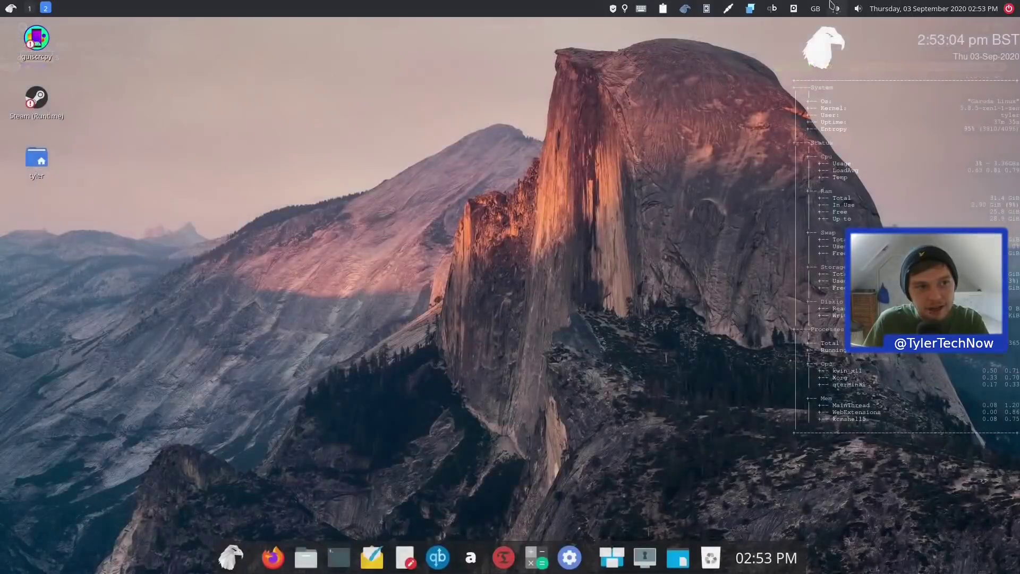
pyautogui.click(29, 8)
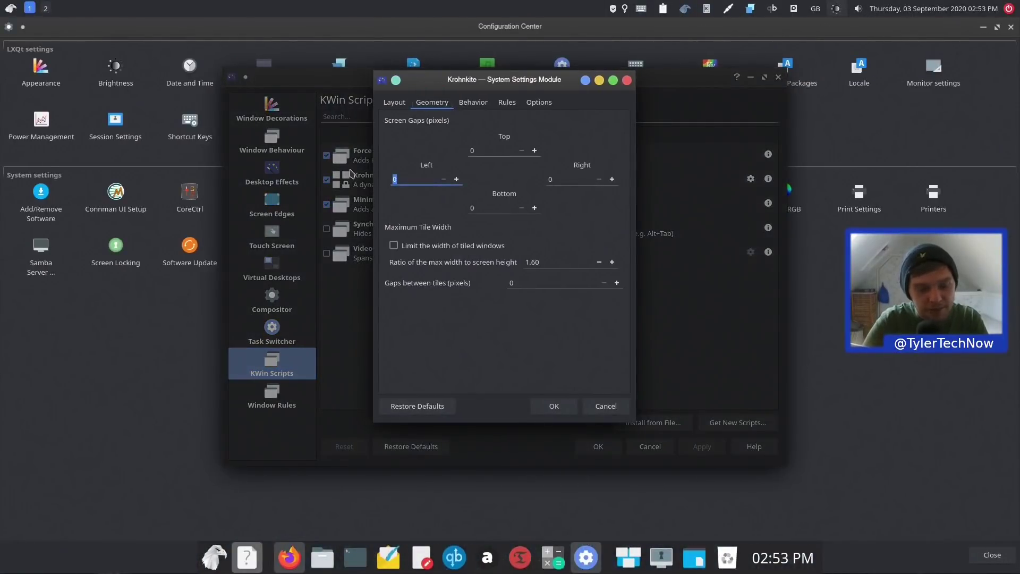
# Set the left, top, bottom and right screen gaps to 4 and save.
pyautogui.hotkey('shift', 'Tab')
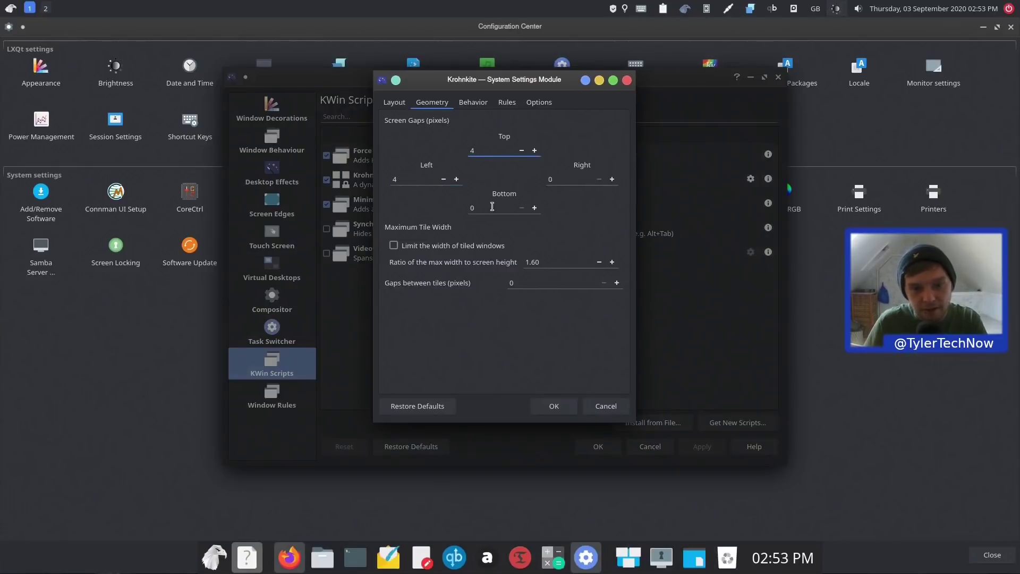
pyautogui.press('Tab')
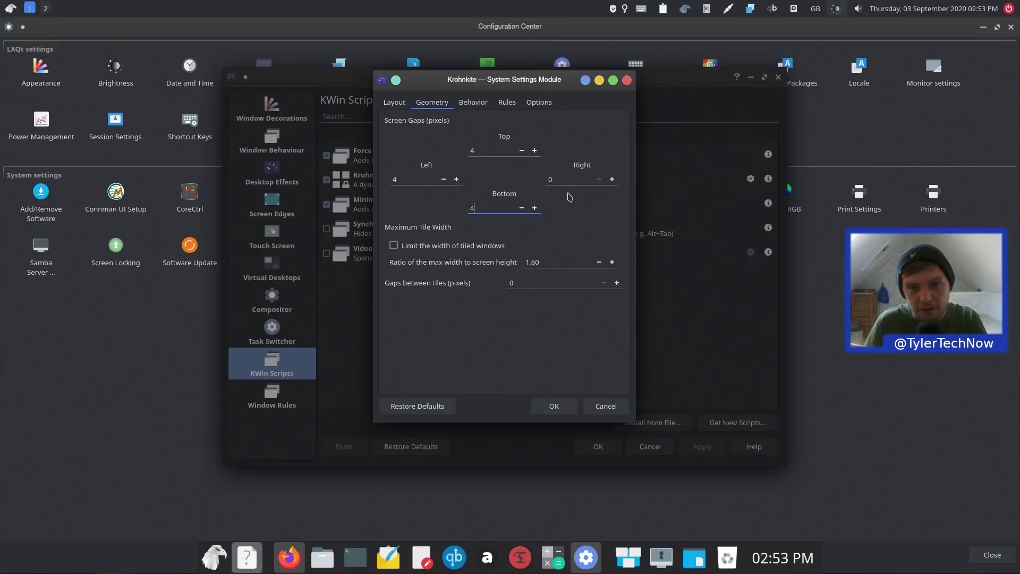
pyautogui.press('Tab')
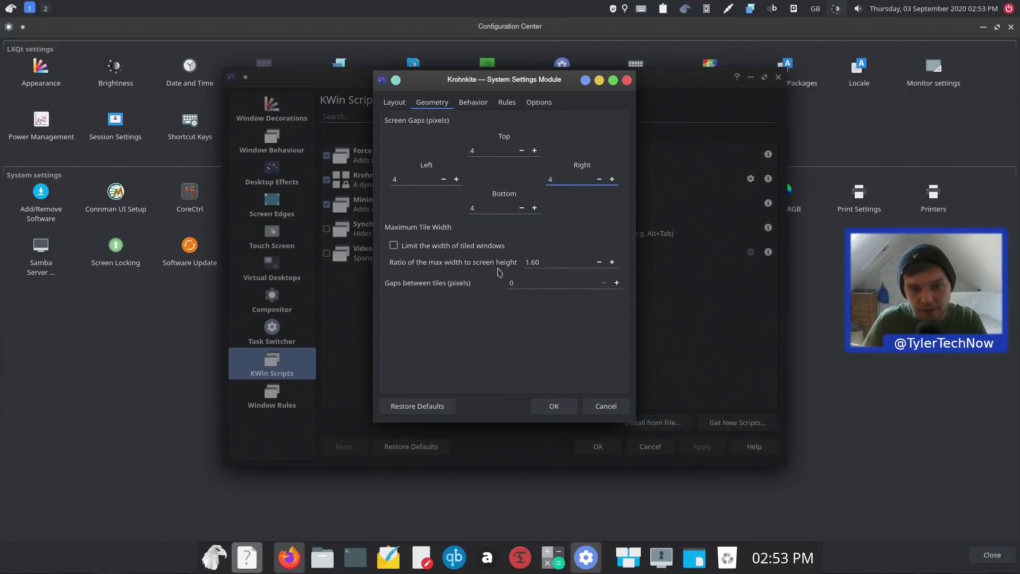
pyautogui.press('Tab')
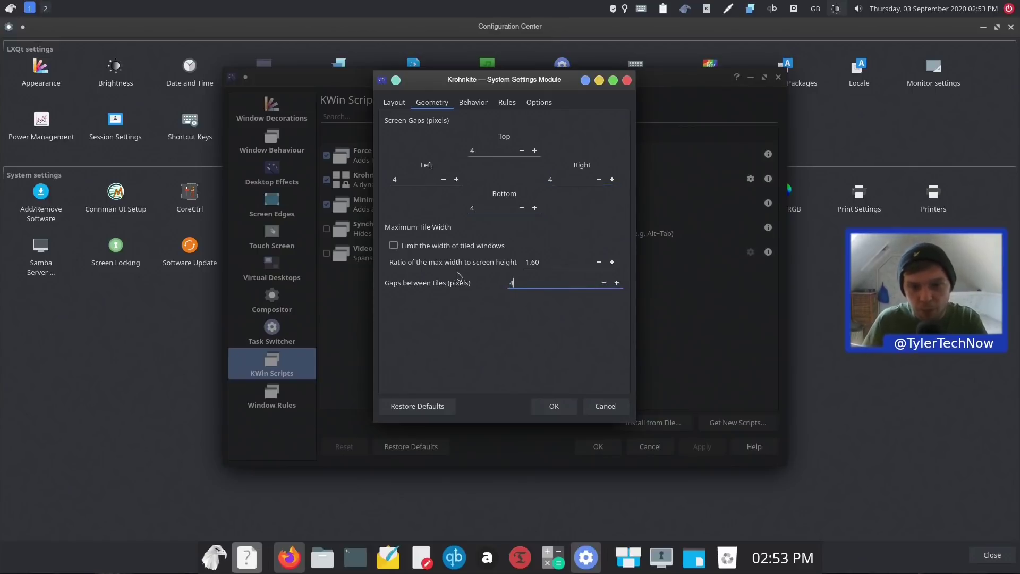
pyautogui.click(554, 406)
# Apply the KWin settings, check the new gaps in a terminal, then close it and Configuration Center.
pyautogui.click(609, 450)
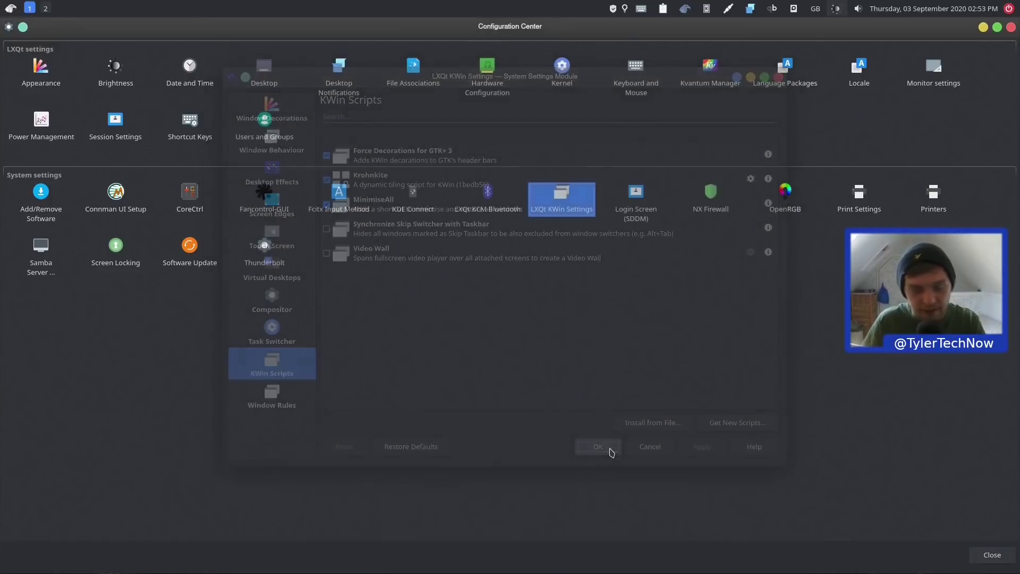
pyautogui.hotkey('ctrl', 'alt', 't')
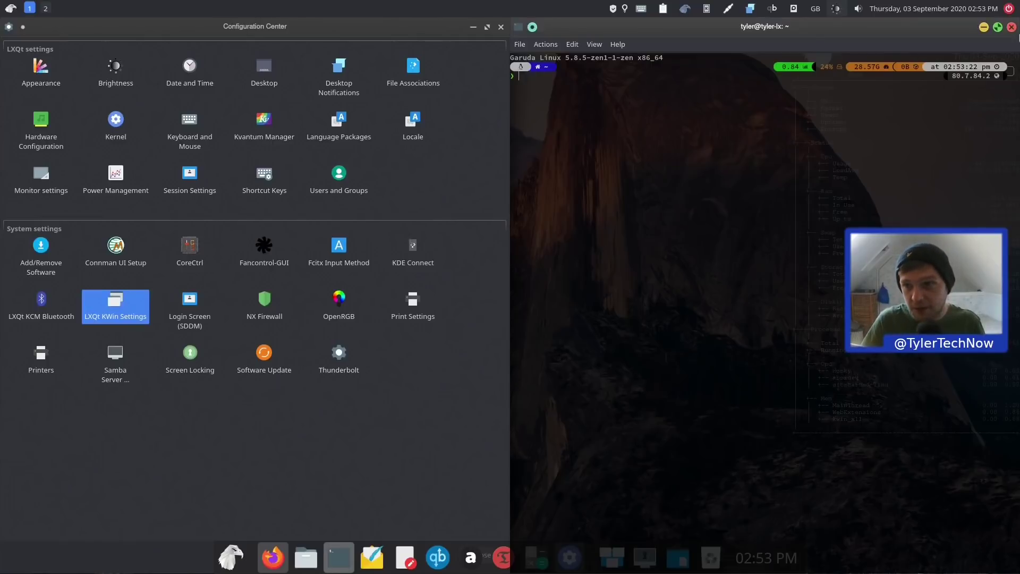
pyautogui.click(1011, 27)
pyautogui.click(1011, 25)
# Log out of the session and back in, close Garuda Welcome, and minimize the terminal.
pyautogui.click(1008, 8)
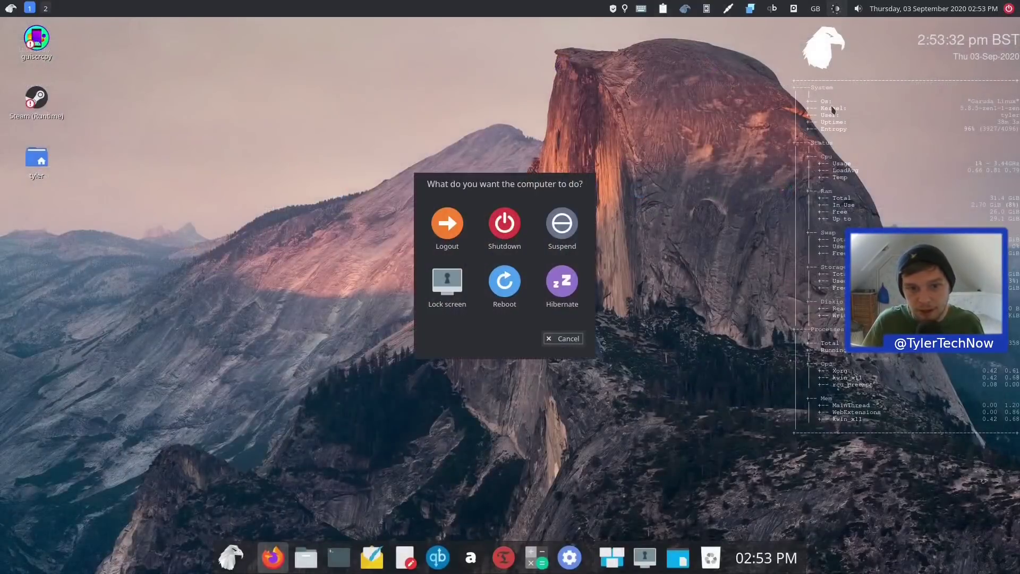
pyautogui.click(443, 232)
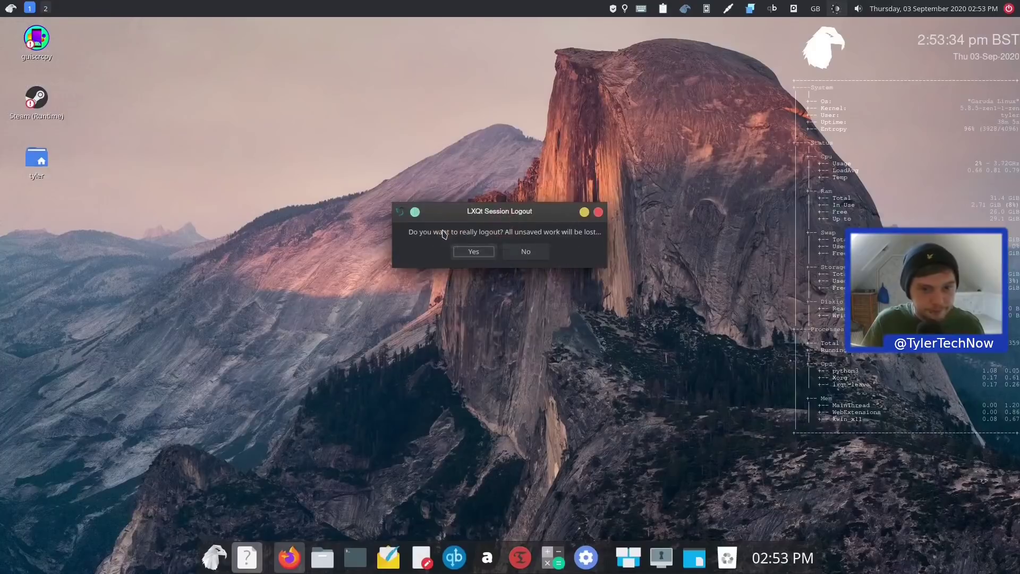
pyautogui.click(474, 251)
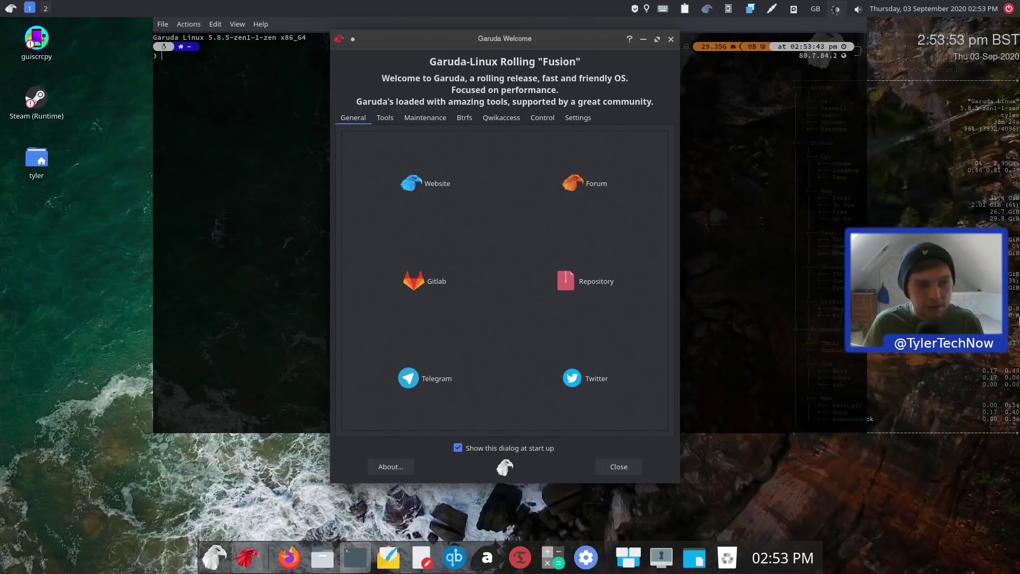
pyautogui.click(671, 39)
pyautogui.click(341, 558)
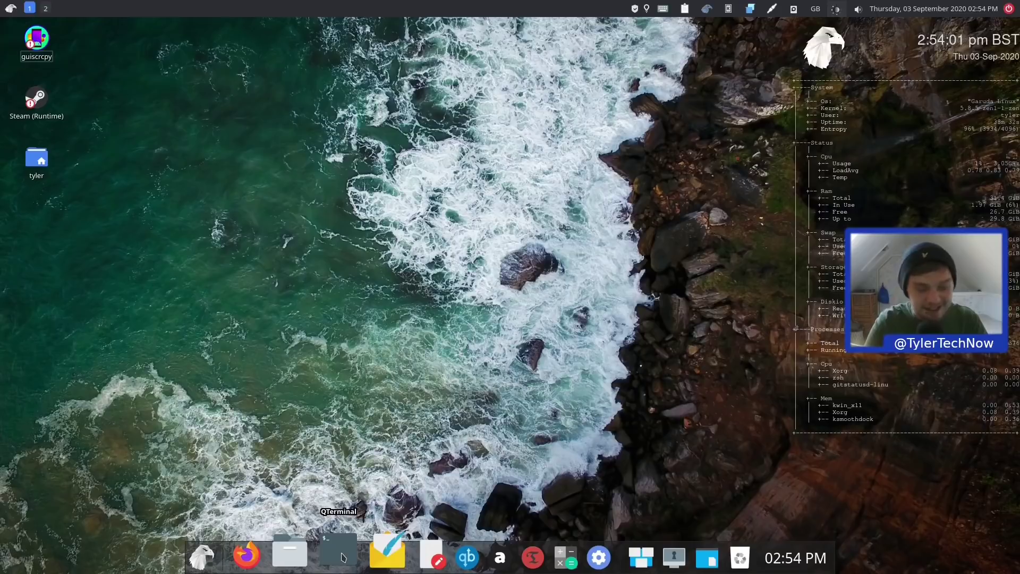
# Open three gap-tiled QTerminal windows, close all of them, and dismiss the desktop context menu.
pyautogui.click(343, 556)
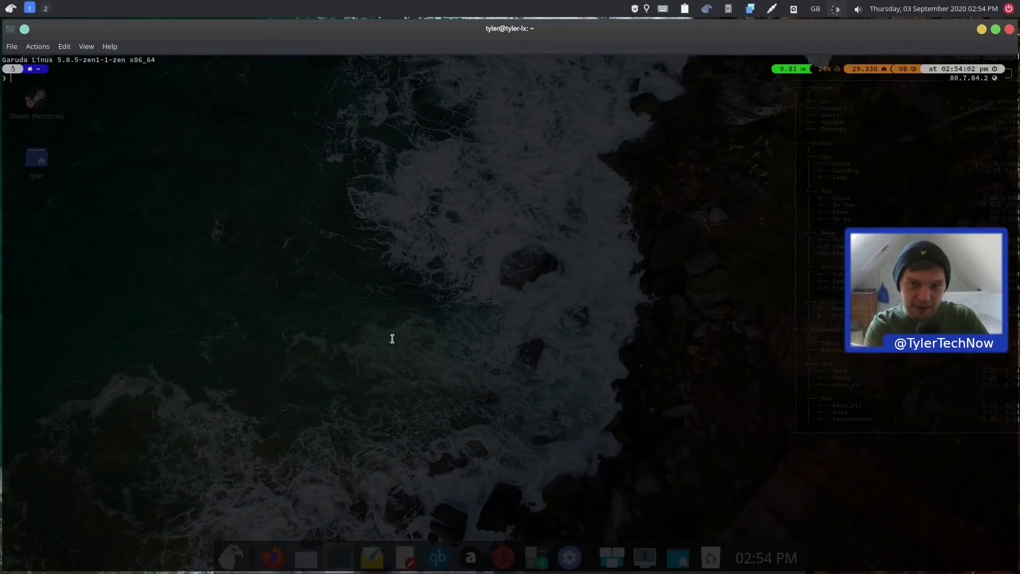
pyautogui.hotkey('ctrl', 'shift', 'n')
pyautogui.hotkey('ctrl', 'shift', 'n')
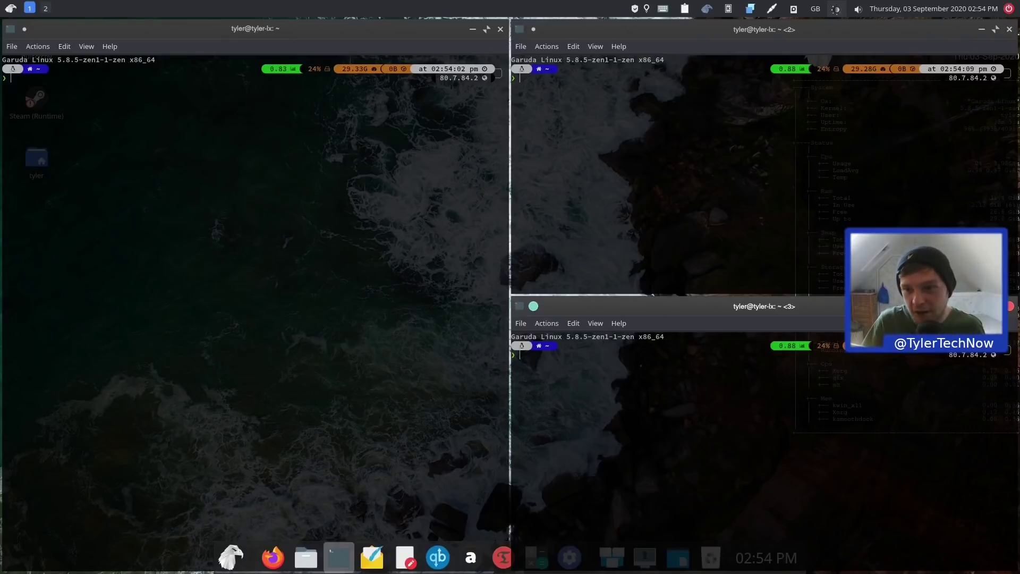
pyautogui.click(1010, 306)
pyautogui.click(1009, 30)
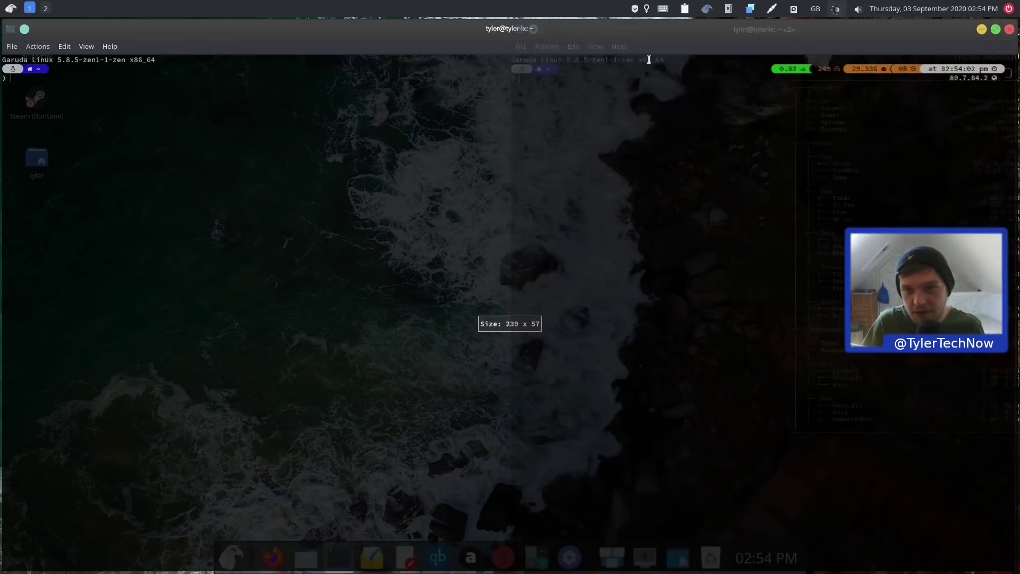
pyautogui.click(1009, 29)
pyautogui.rightClick(473, 181)
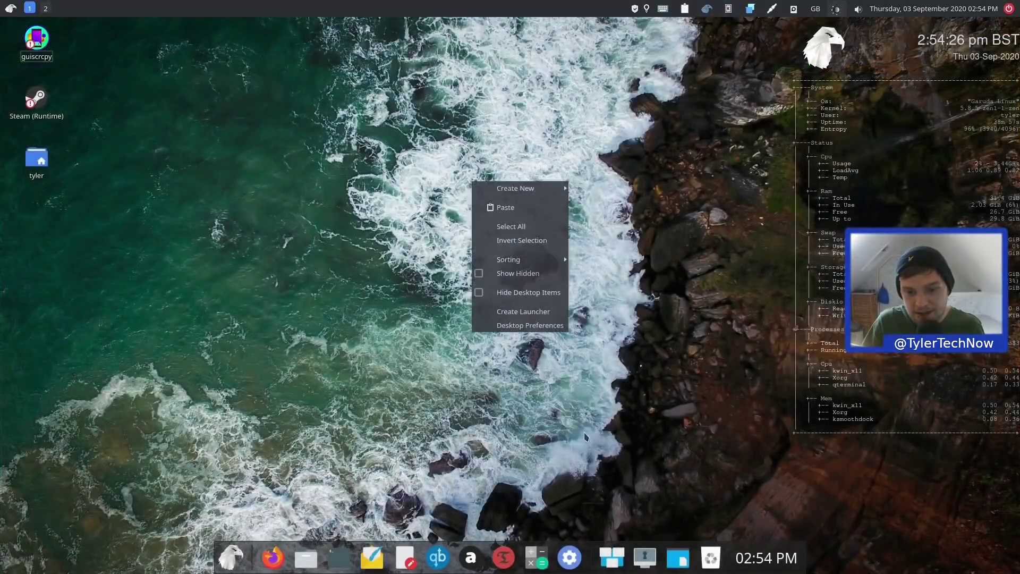
pyautogui.click(404, 442)
# Open Configuration Center, then open and close the NX Firewall settings.
pyautogui.click(570, 557)
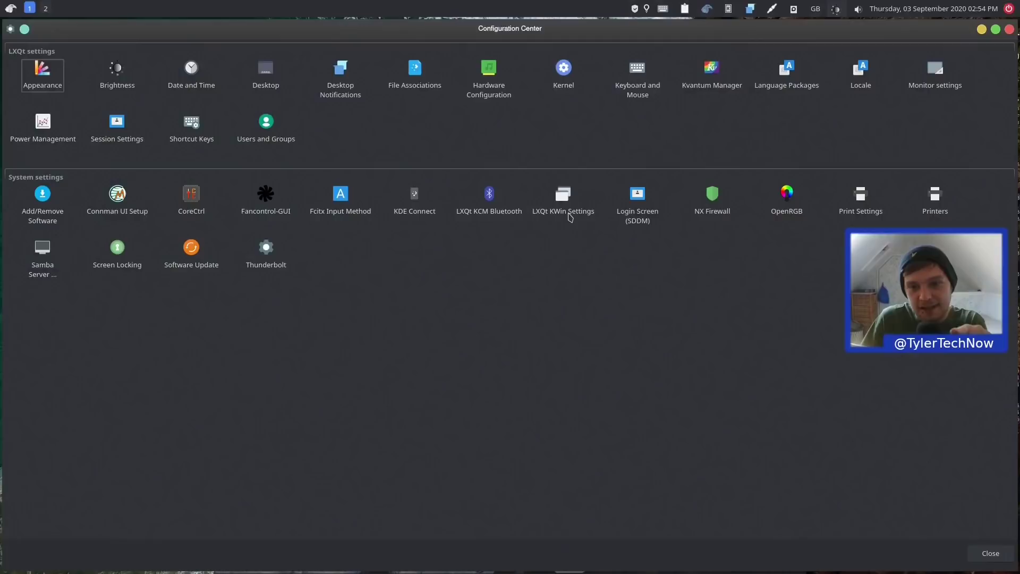
pyautogui.click(714, 197)
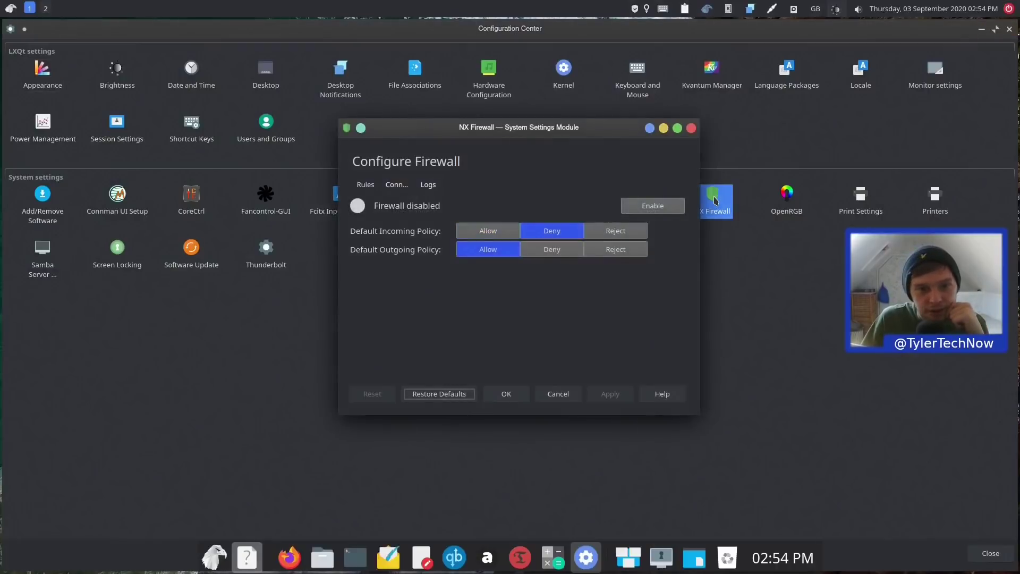
pyautogui.moveTo(504, 133)
pyautogui.mouseDown()
pyautogui.moveTo(465, 124)
pyautogui.moveTo(518, 113)
pyautogui.moveTo(503, 117)
pyautogui.mouseUp()
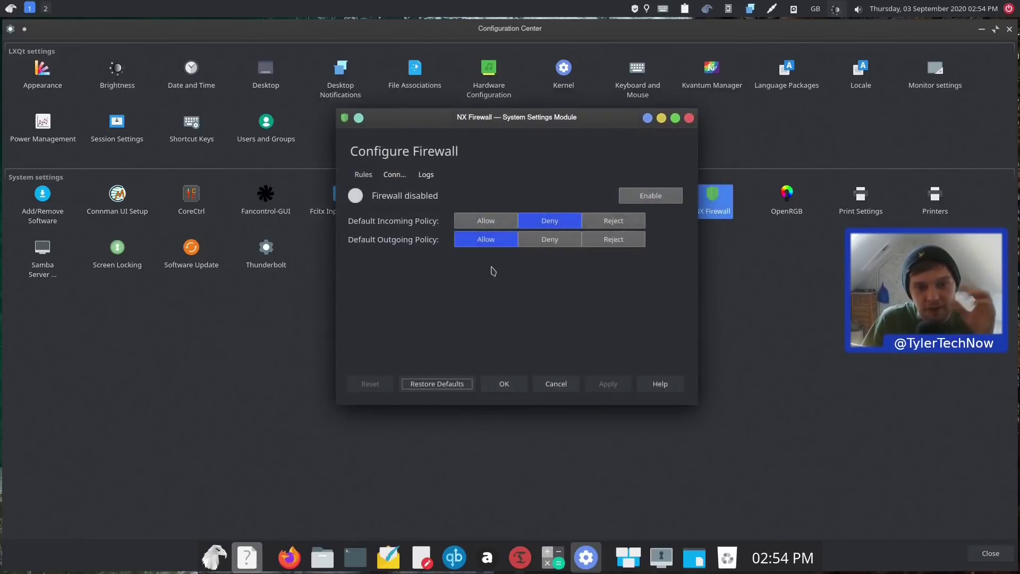
pyautogui.click(688, 118)
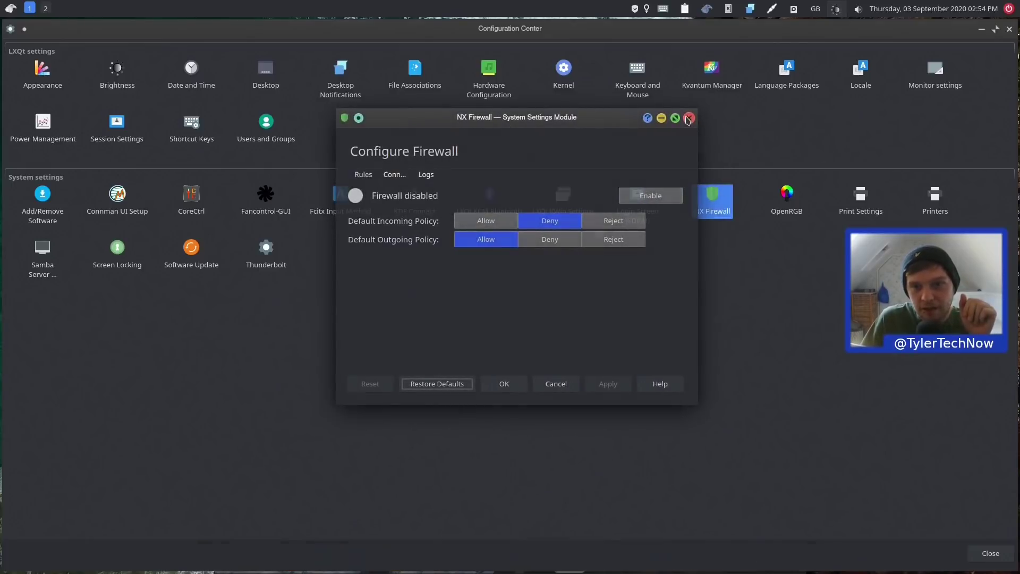
# Open Kvantum Manager's Change/Delete Theme section with Vimix-Dark-Doder, then open the Appearance settings.
pyautogui.click(712, 72)
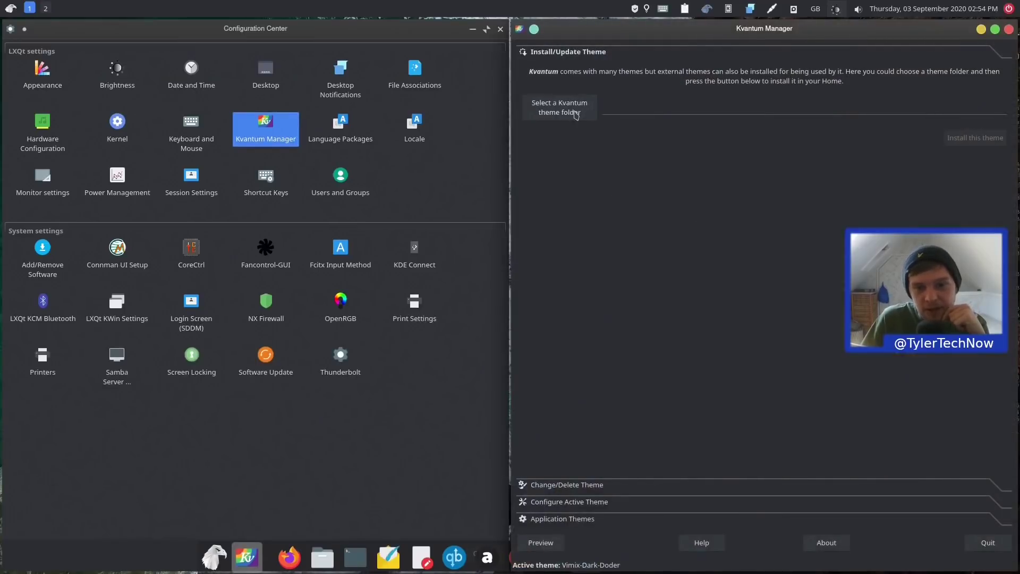
pyautogui.click(564, 486)
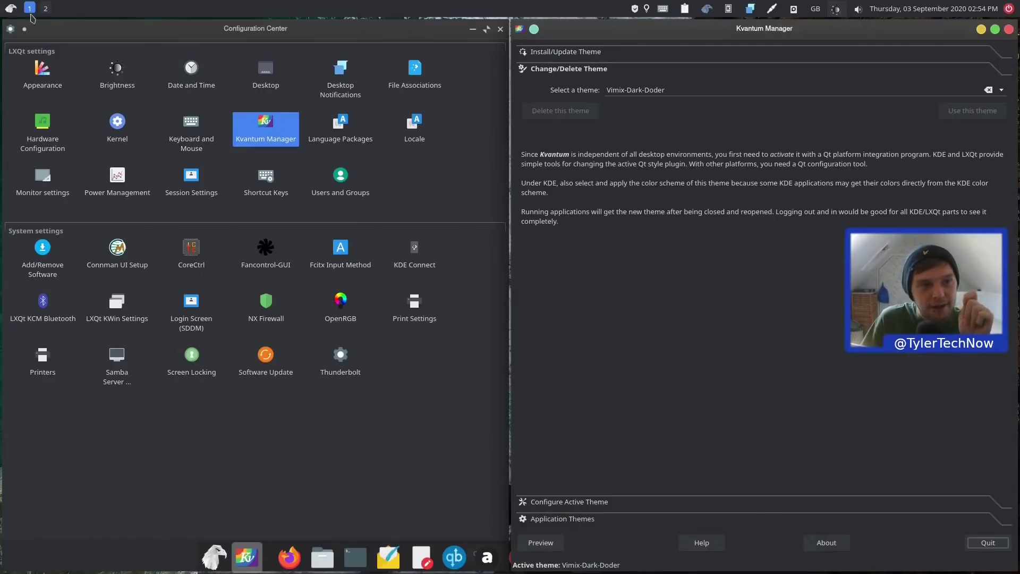
pyautogui.click(42, 73)
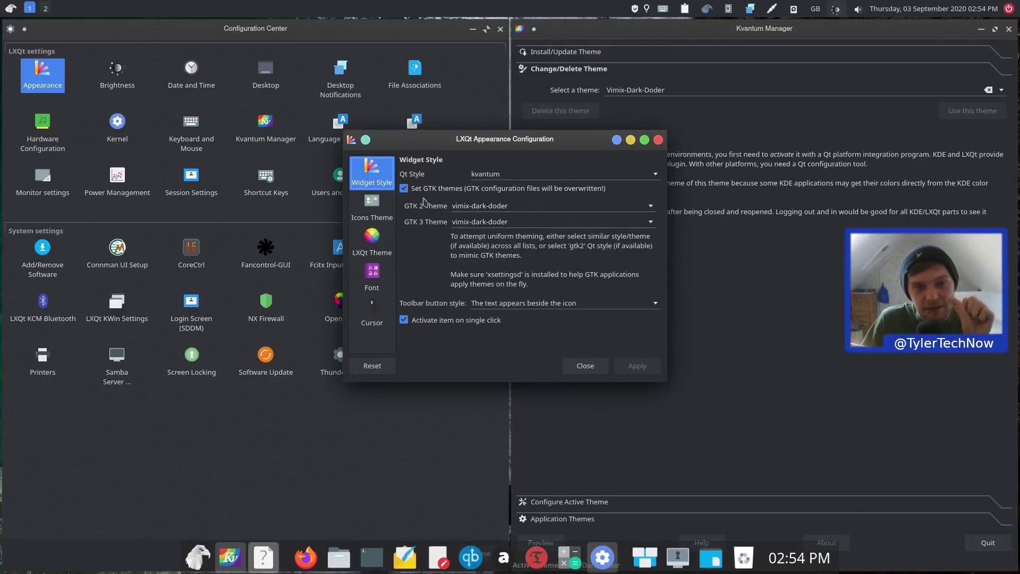
# Review the Icons Theme, LXQt Theme, Font and Cursor pages, ending back on Widget Style.
pyautogui.click(380, 205)
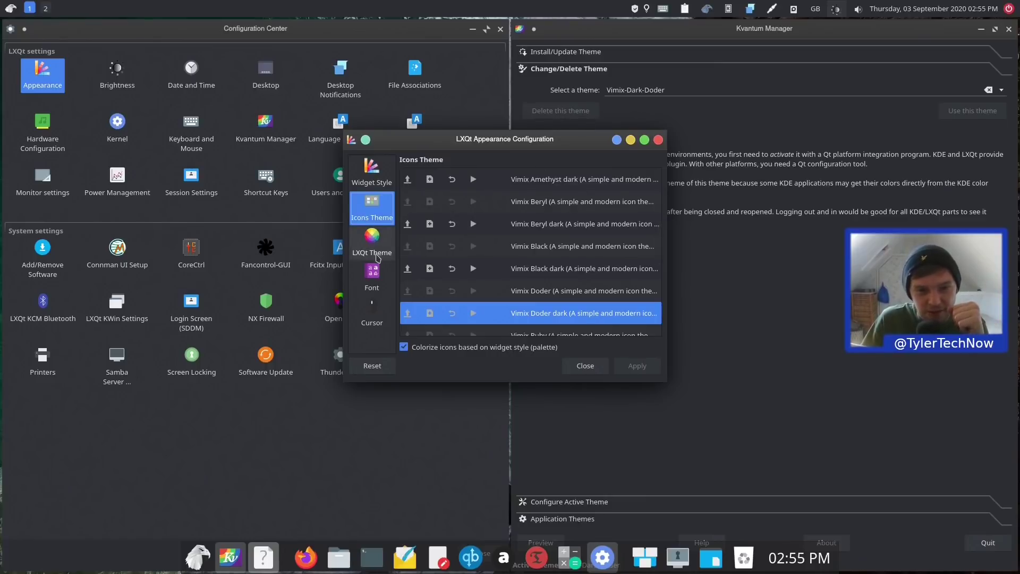
pyautogui.click(376, 258)
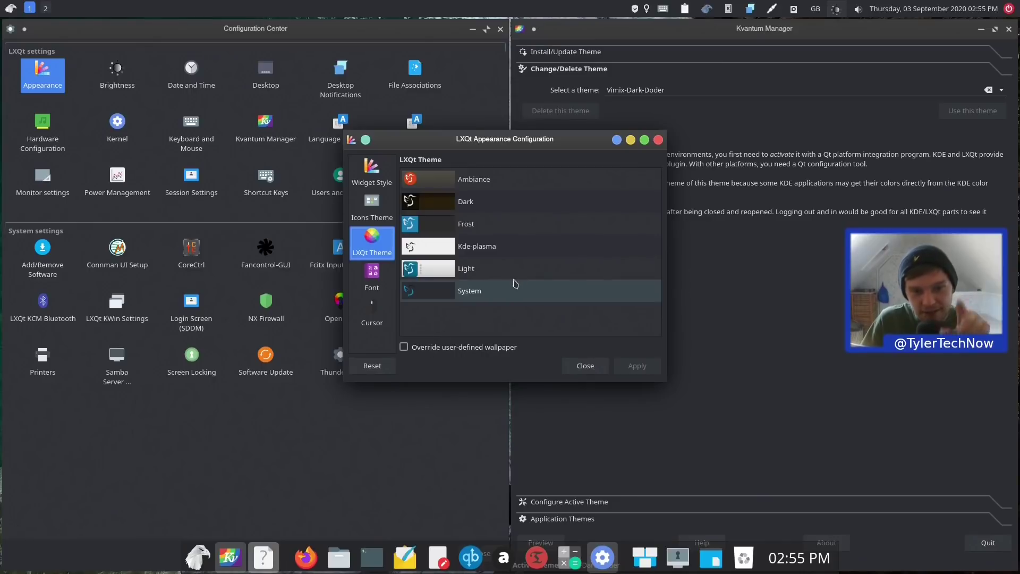
pyautogui.click(376, 281)
pyautogui.click(368, 304)
pyautogui.click(372, 277)
pyautogui.click(372, 207)
pyautogui.click(372, 173)
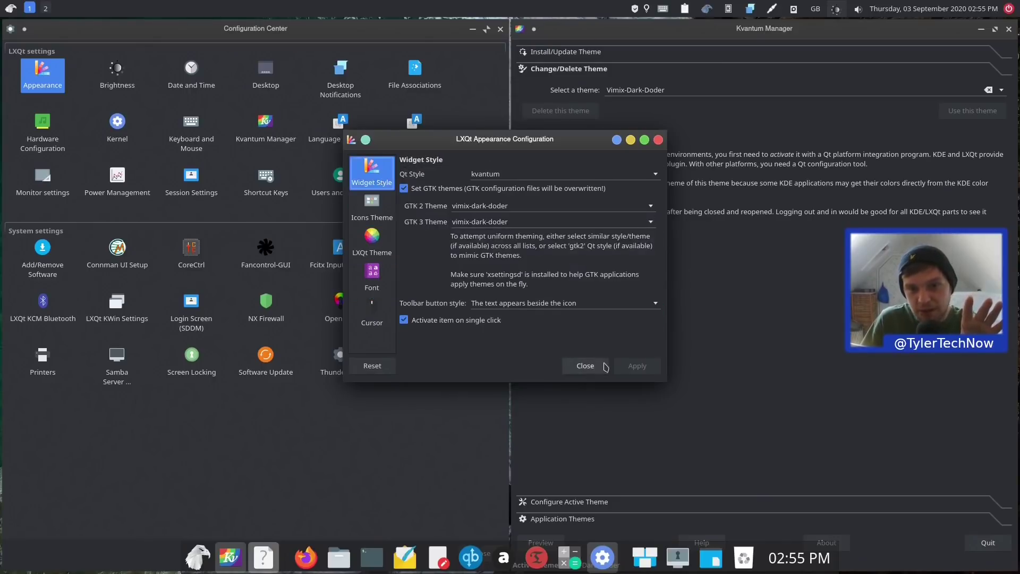
# Close the appearance settings, Kvantum Manager and Configuration Center.
pyautogui.click(586, 365)
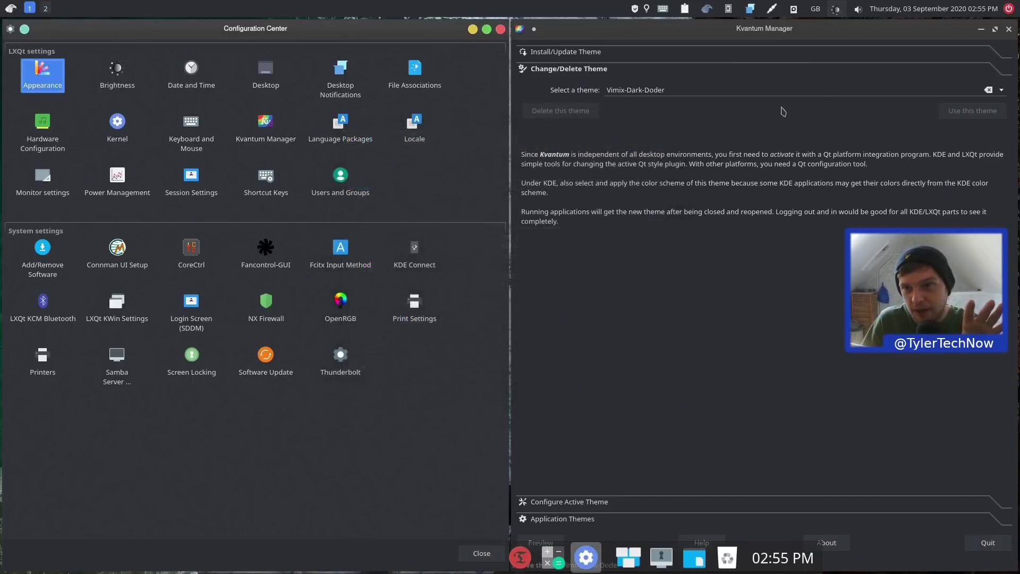
pyautogui.click(1008, 28)
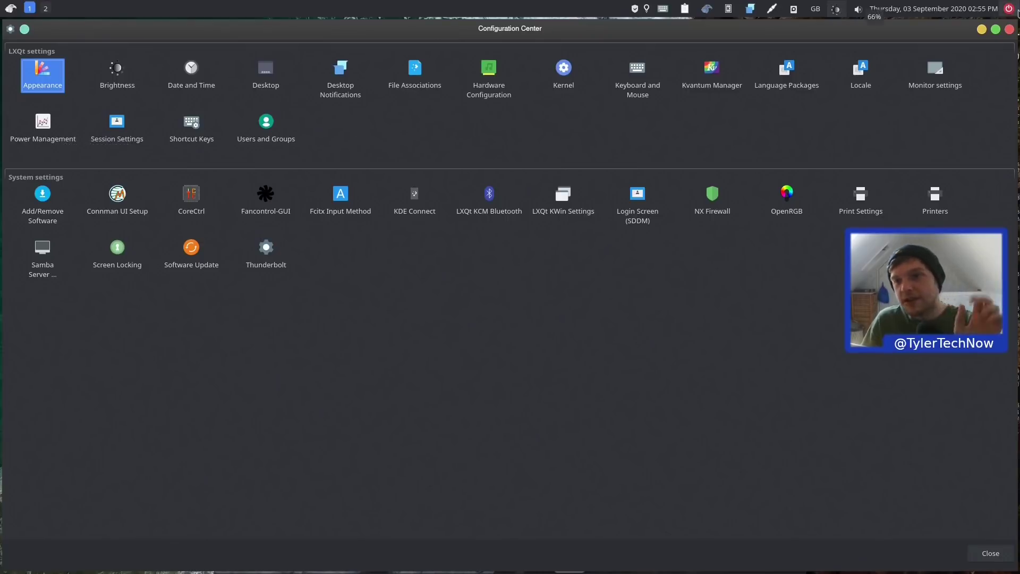
pyautogui.click(1010, 29)
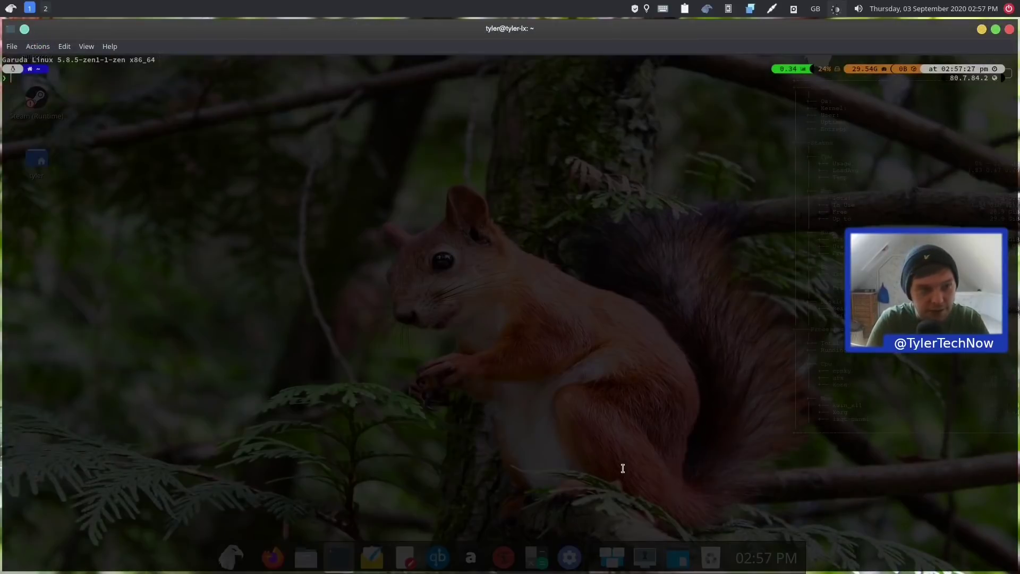
# Run htop in QTerminal to show the full-screen process list with memory and load figures.
pyautogui.press('Return')
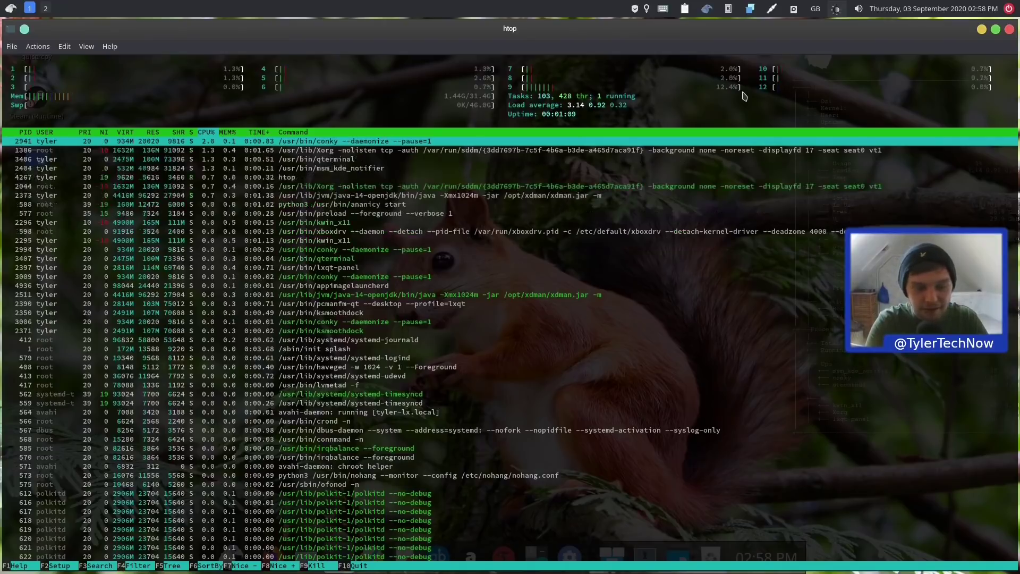
# Launch the home-folder file manager and qBittorrent from the dock beside htop.
pyautogui.moveTo(340, 571)
pyautogui.click(287, 561)
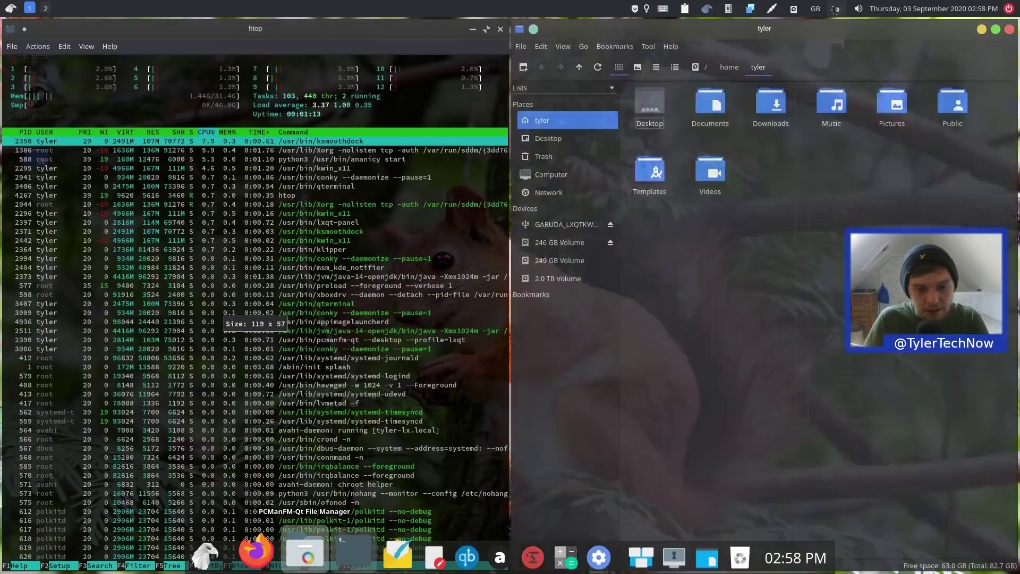
pyautogui.click(453, 549)
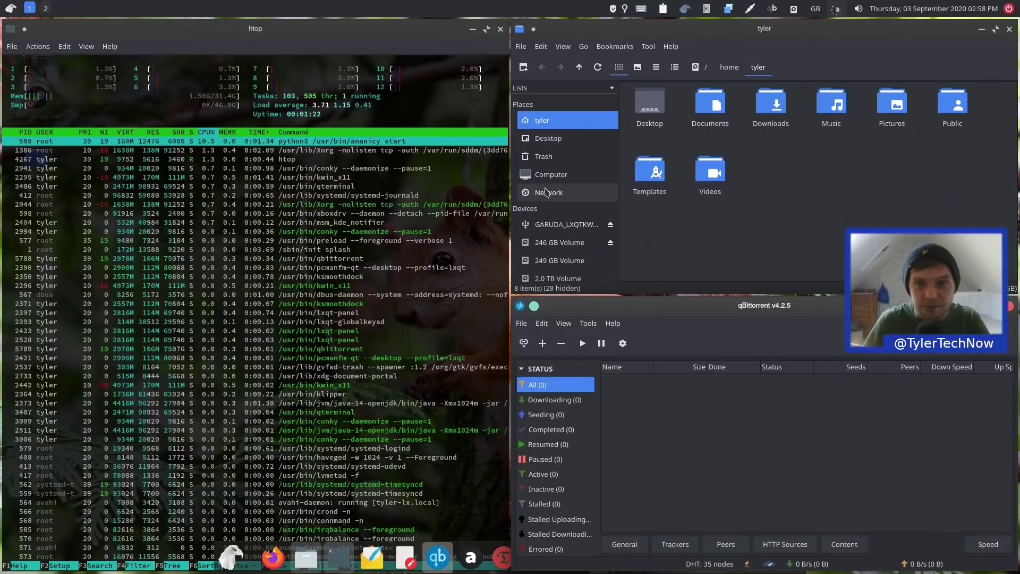
# Request Hibernate from the panel power menu and confirm with Yes.
pyautogui.click(1008, 9)
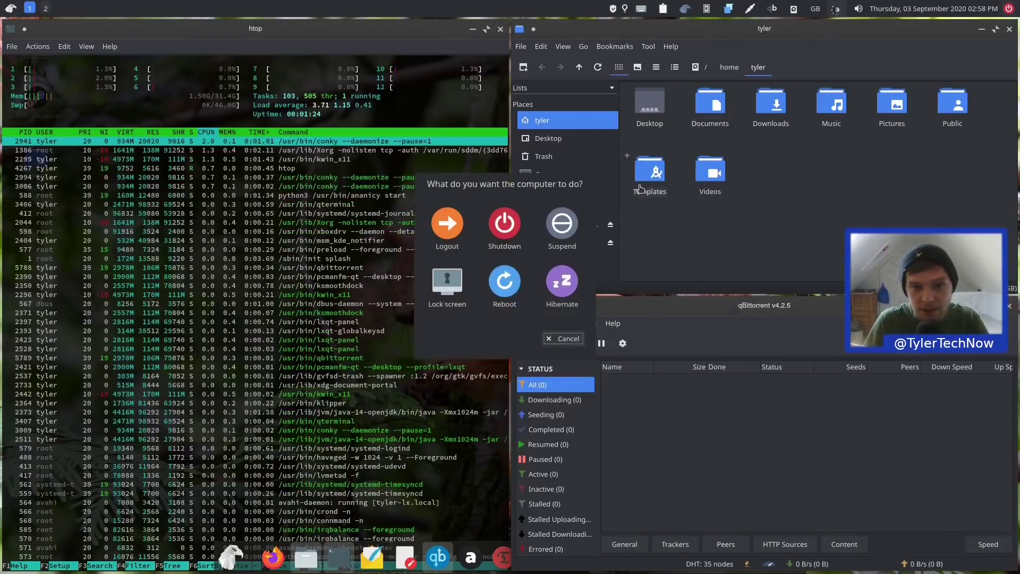
pyautogui.click(562, 282)
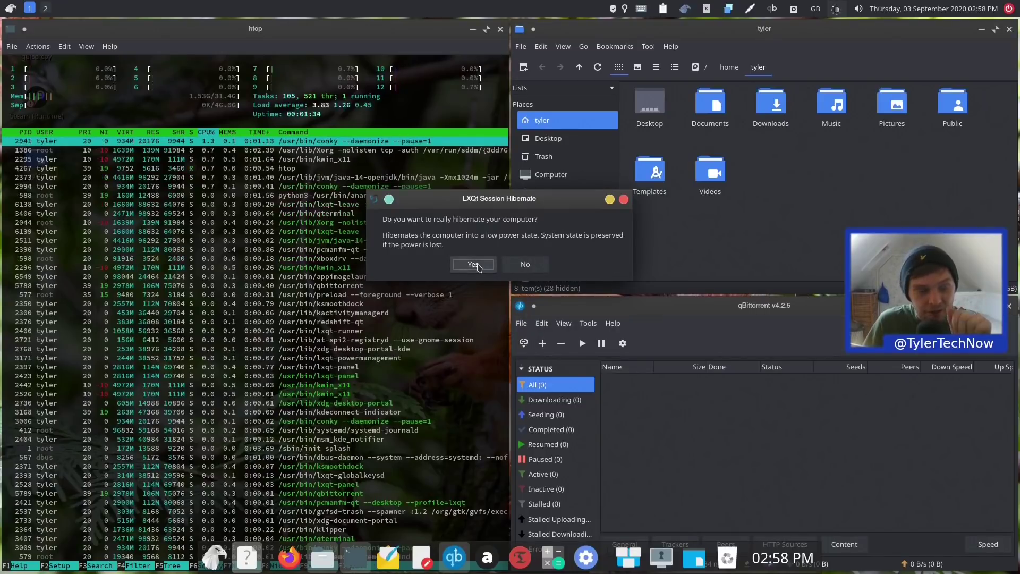
pyautogui.click(474, 264)
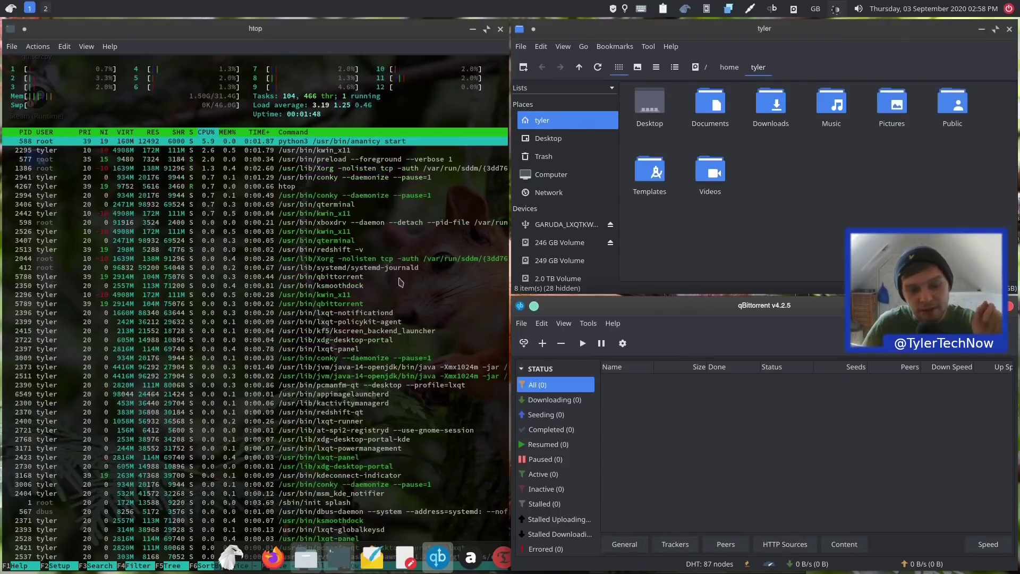
# Quit htop and try systemctl hibernate with -i, then -a, without privileges.
pyautogui.click(423, 71)
pyautogui.write('q')
pyautogui.write('systemctl hibernate -i')
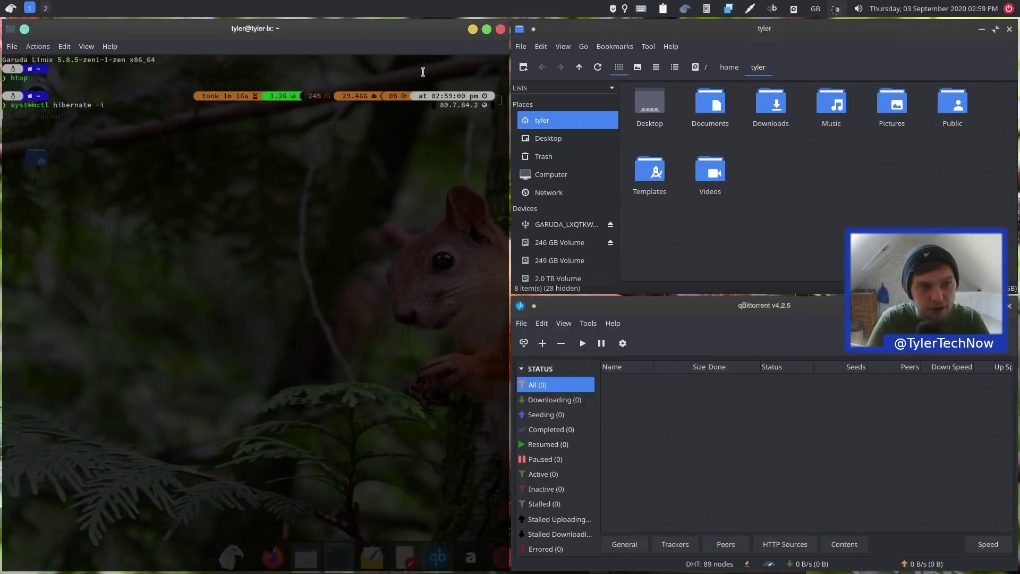
pyautogui.press('Up')
pyautogui.press('BackSpace')
pyautogui.write('ate -a')
pyautogui.press('Return')
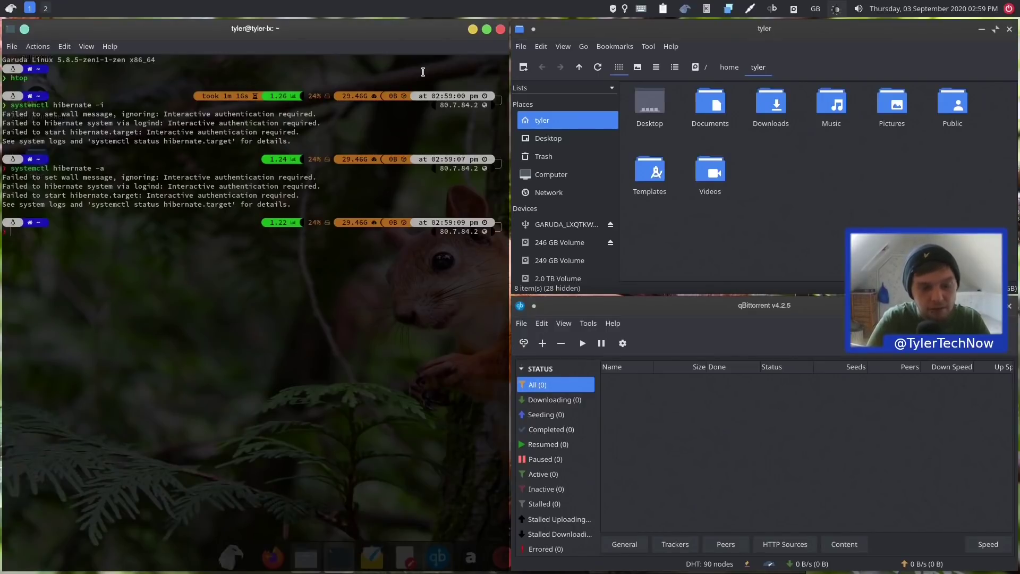
# Rerun the hibernate -a command with sudo and enter the administrator password.
pyautogui.press('Up')
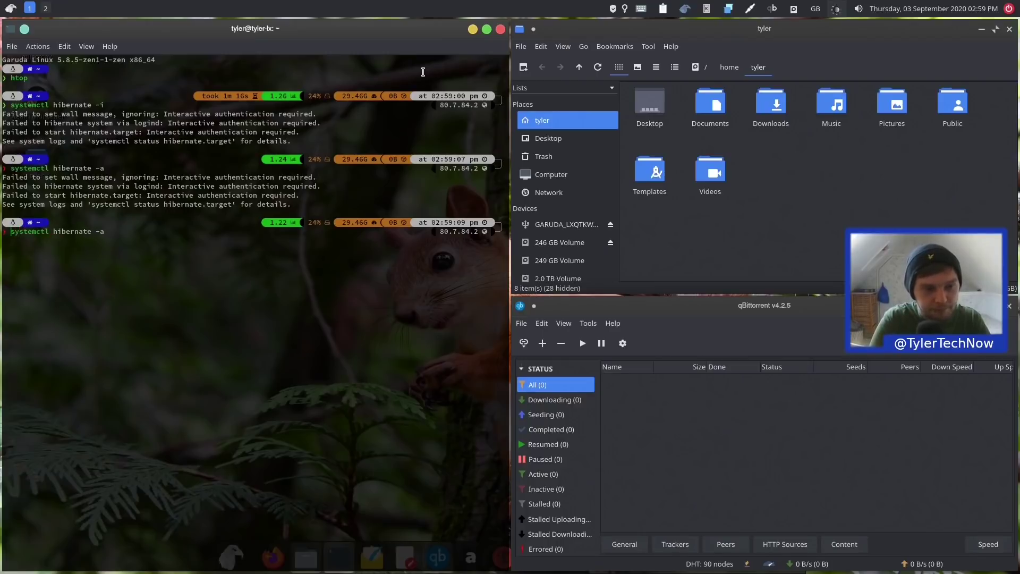
pyautogui.write('sudo')
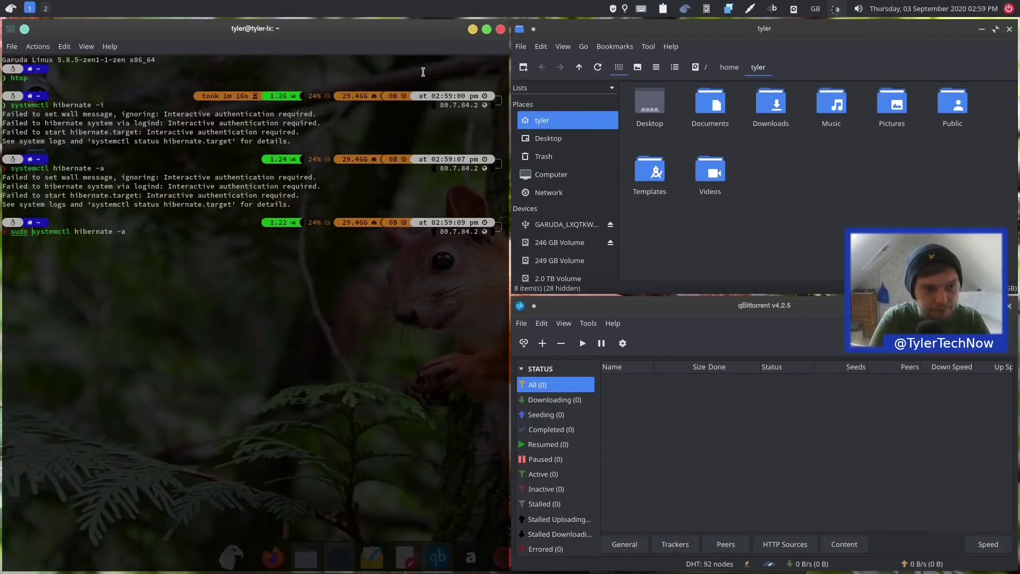
pyautogui.press('Return')
pyautogui.write('********')
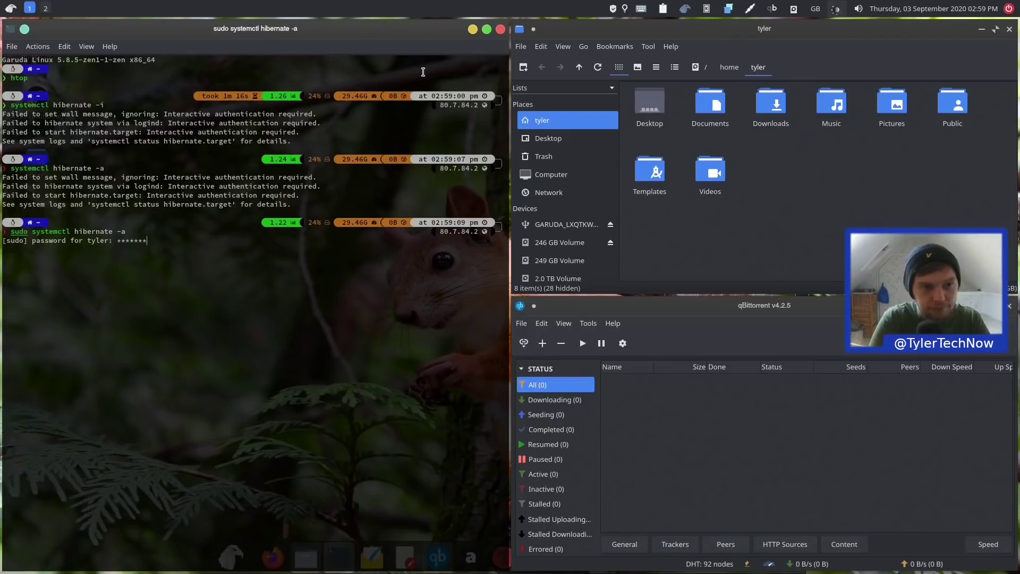
pyautogui.press('Return')
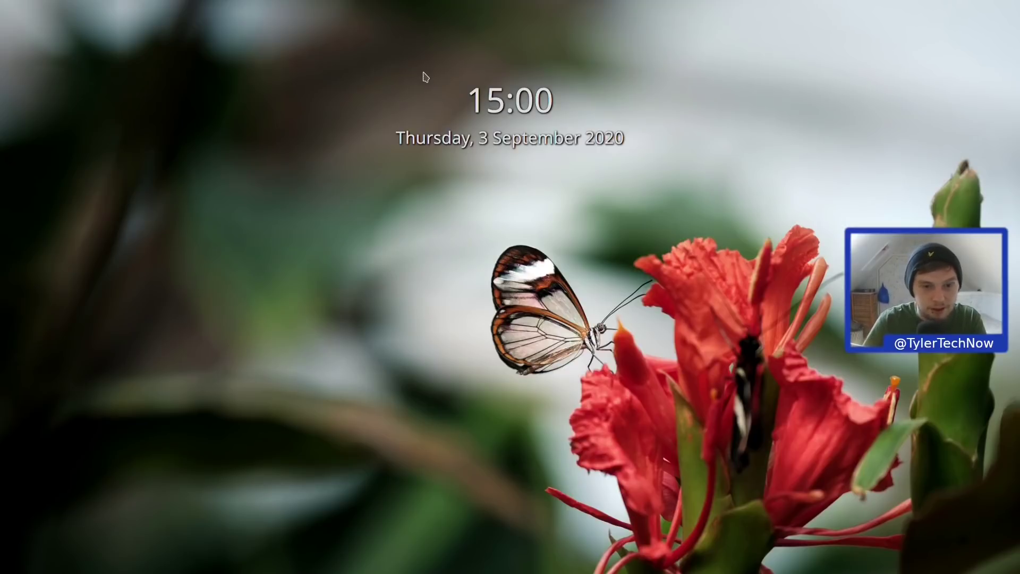
# Wake the screen and submit the user password at the SDDM lock prompt.
pyautogui.moveTo(425, 77)
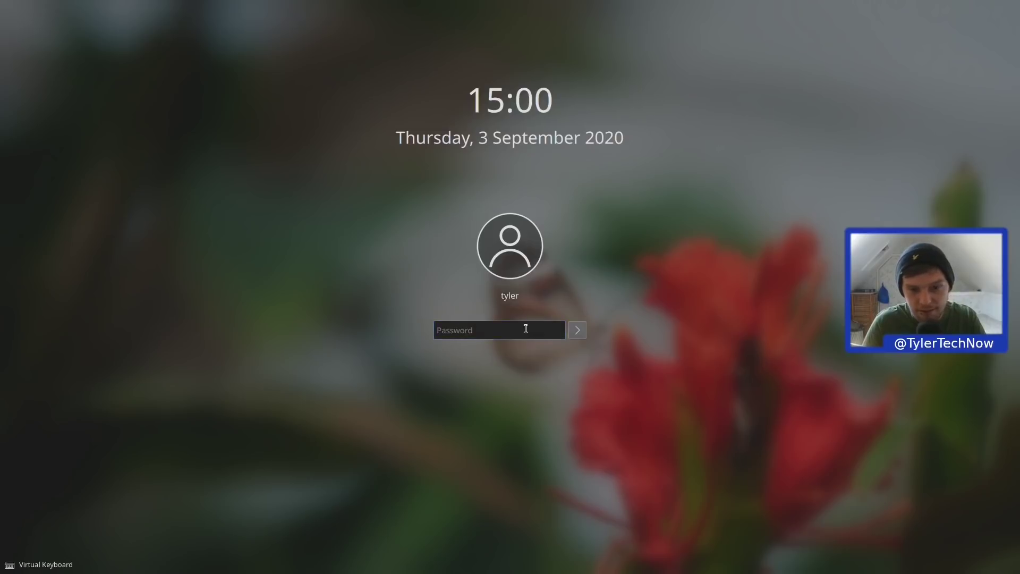
pyautogui.press('Return')
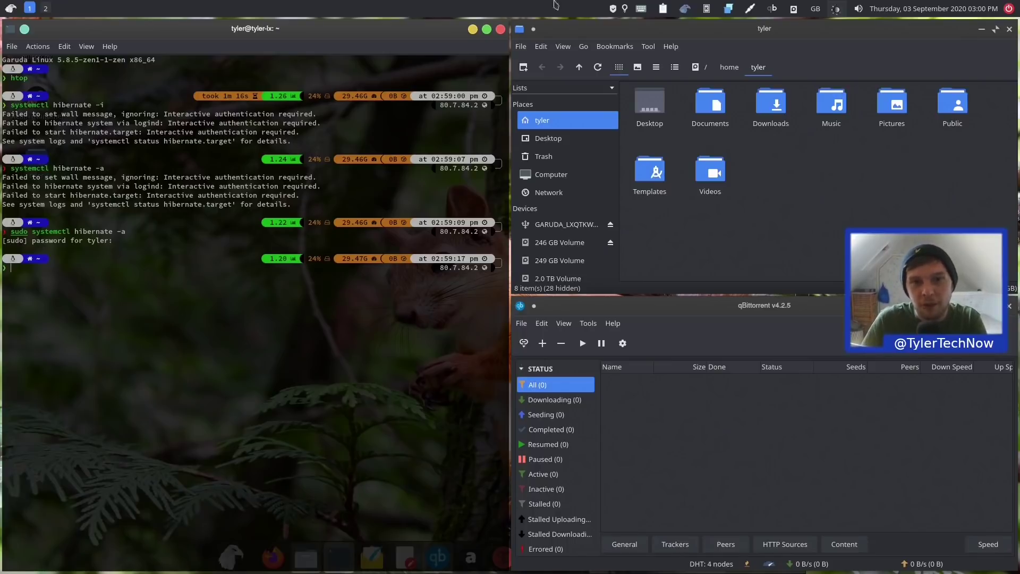
# Close the terminal, qBittorrent and PCManFM windows.
pyautogui.click(500, 29)
pyautogui.click(1011, 29)
pyautogui.click(1009, 29)
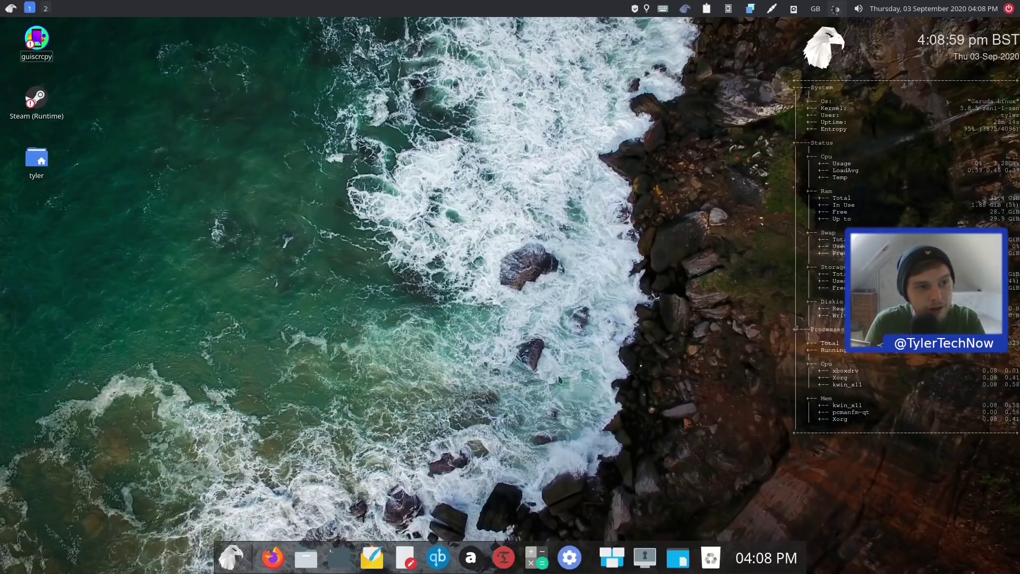
# Launch Octopi from System Tools, look over its 13653-package list, then close it.
pyautogui.click(7, 9)
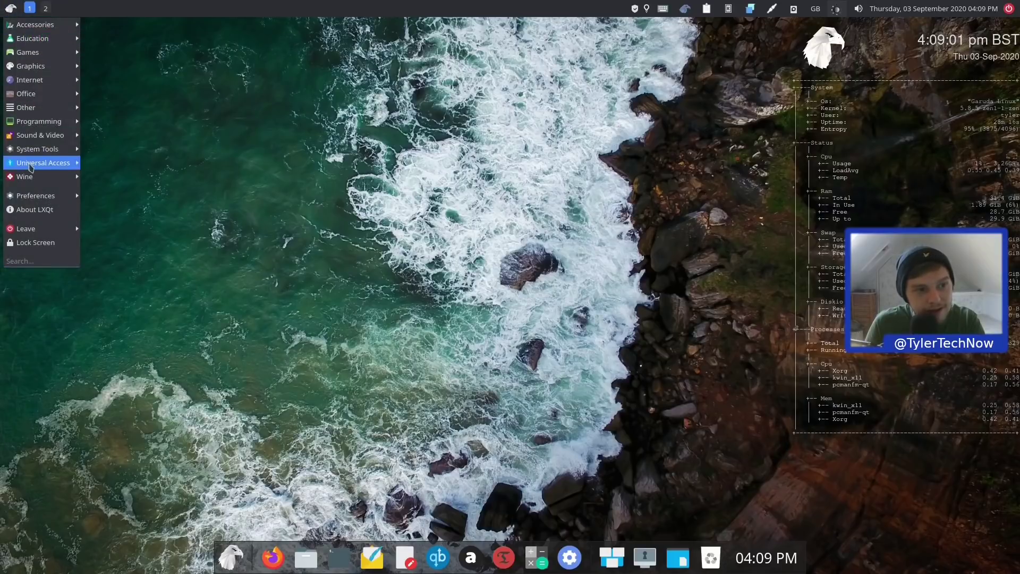
pyautogui.moveTo(55, 151)
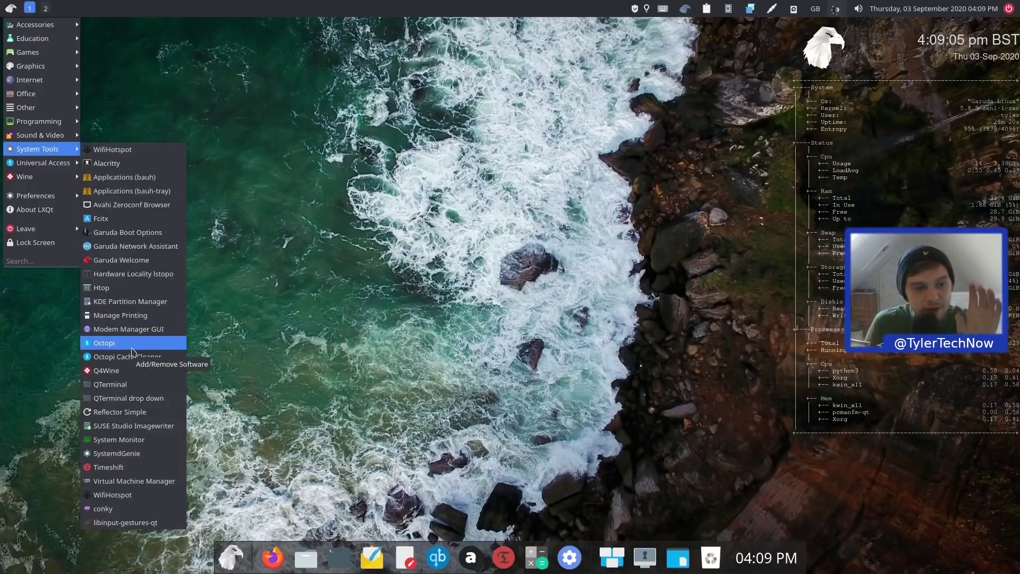
pyautogui.click(636, 24)
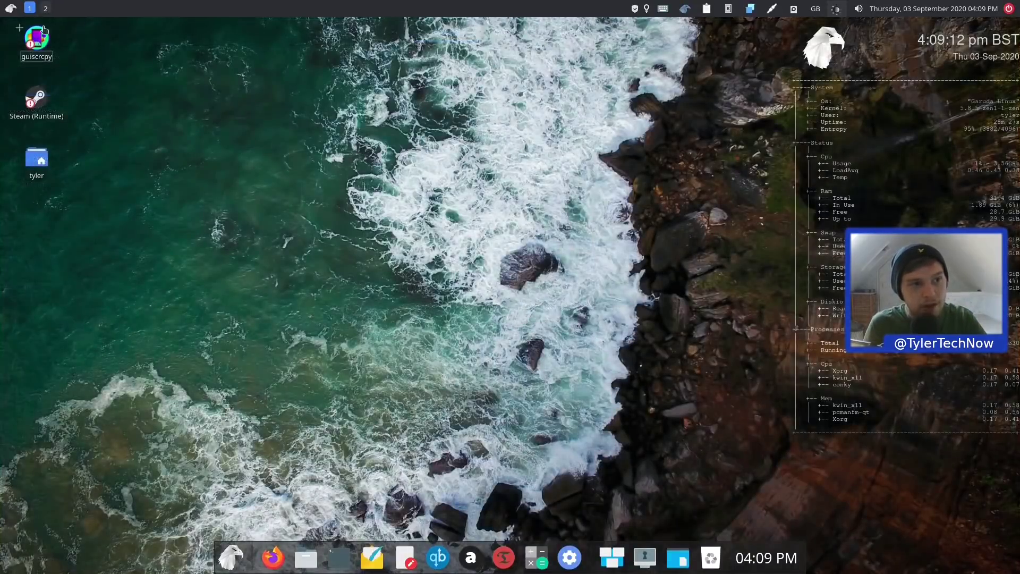
pyautogui.click(4, 11)
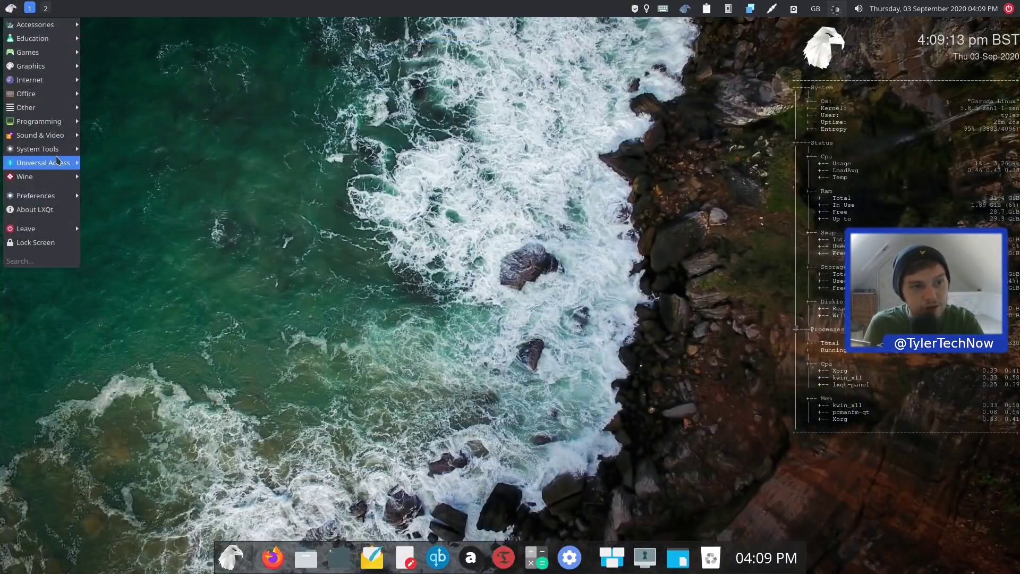
pyautogui.click(157, 343)
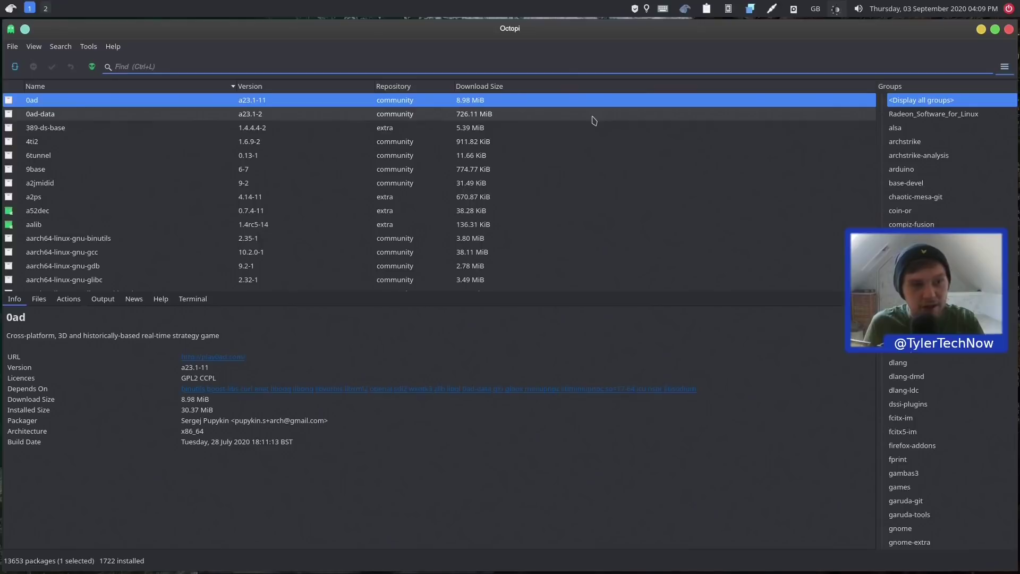
pyautogui.click(1009, 29)
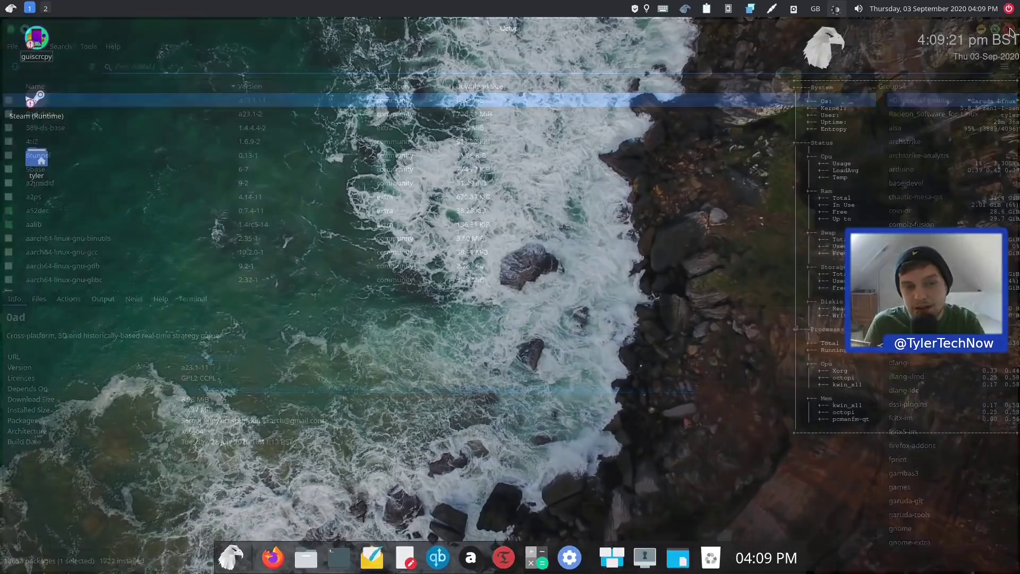
# In Desktop Preferences' Slide Show settings, set the interval to 1 minute.
pyautogui.rightClick(418, 116)
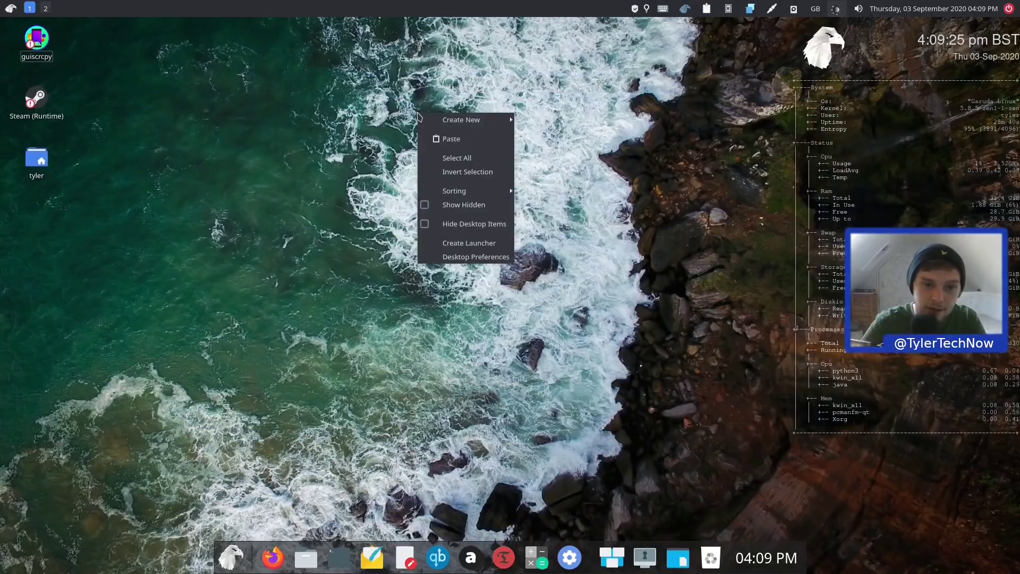
pyautogui.click(475, 257)
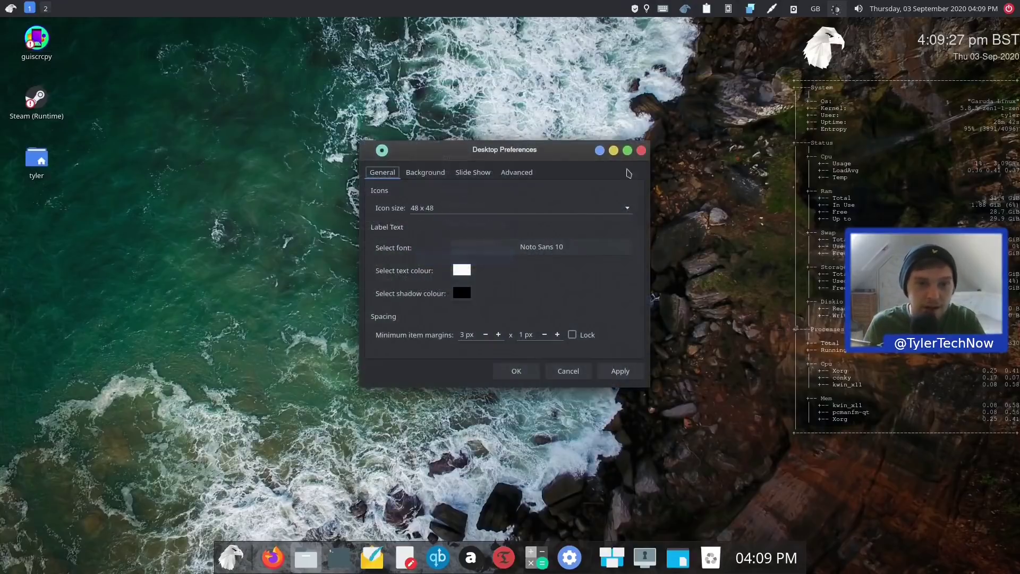
pyautogui.click(473, 172)
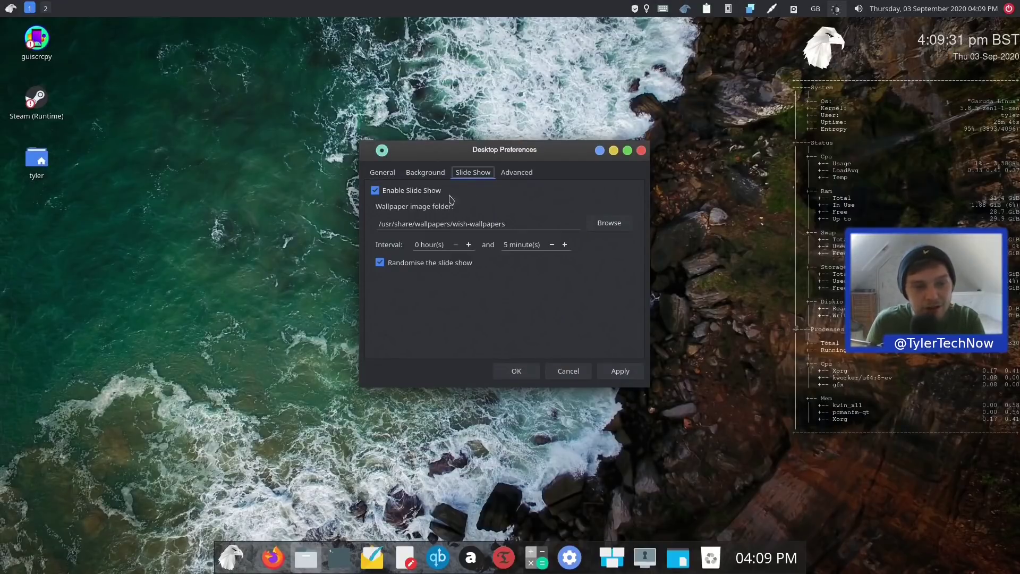
pyautogui.moveTo(540, 223); pyautogui.dragTo(337, 221)
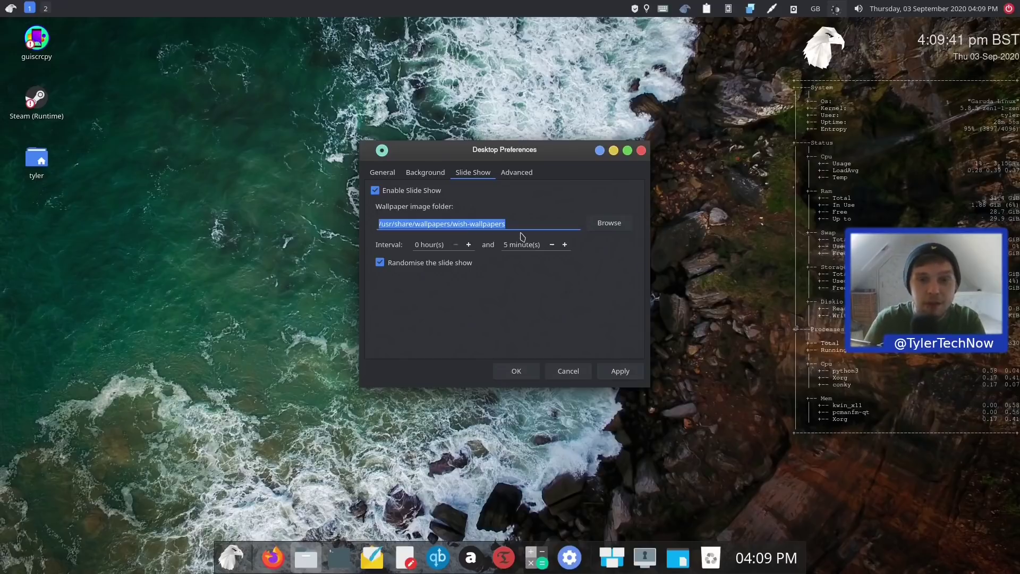
pyautogui.click(551, 245)
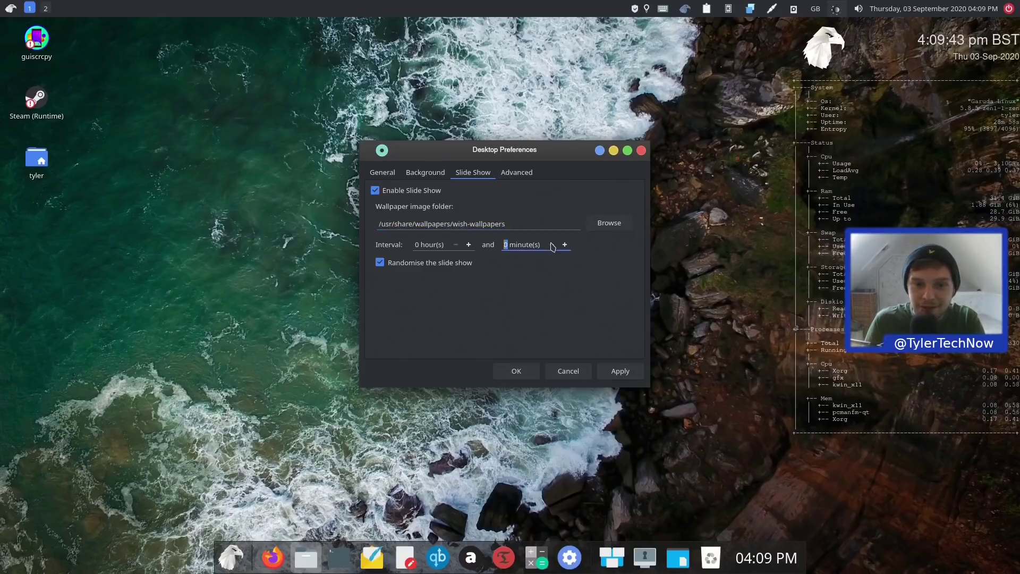
pyautogui.write('1')
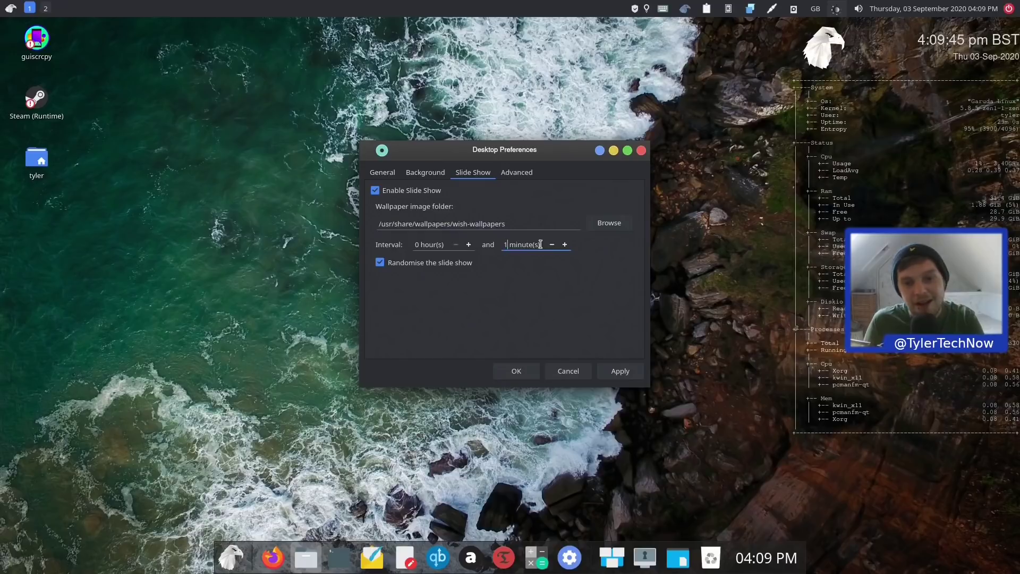
# Apply the 1-minute interval repeatedly to cycle wallpapers, then keep it with OK.
pyautogui.click(620, 371)
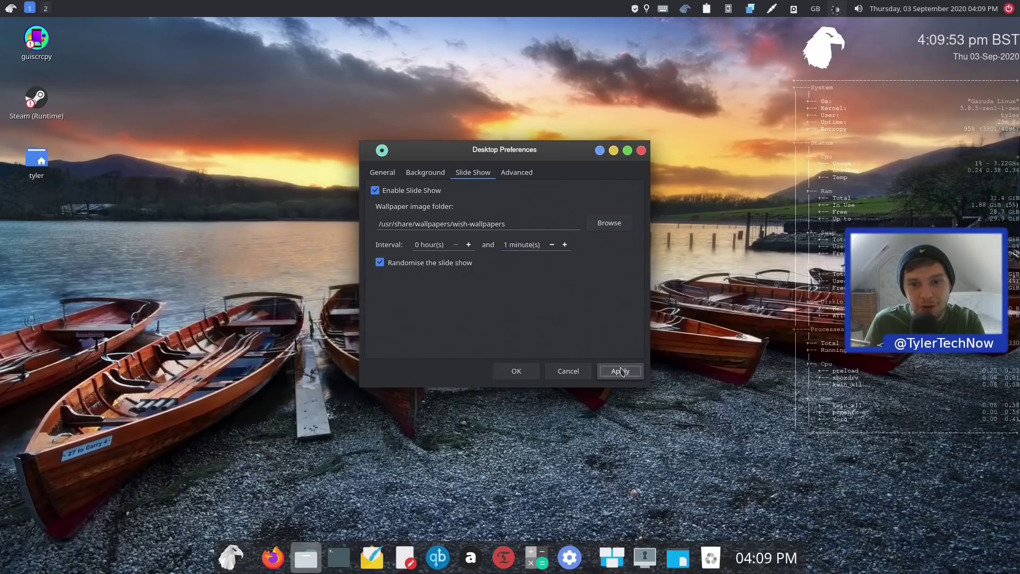
pyautogui.click(620, 371)
pyautogui.click(620, 371)
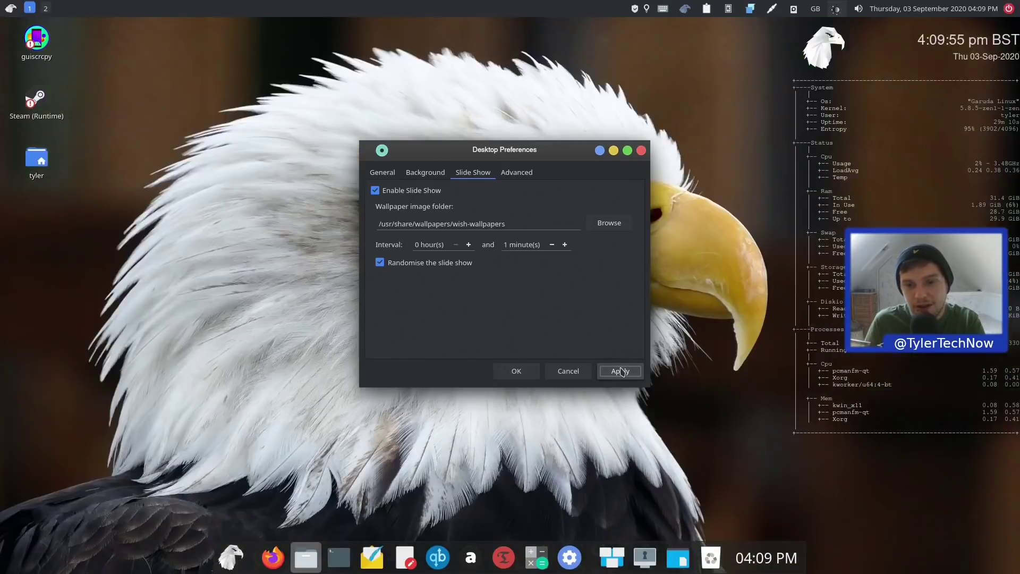
pyautogui.click(620, 371)
pyautogui.moveTo(529, 144)
pyautogui.mouseDown()
pyautogui.moveTo(271, 296)
pyautogui.moveTo(144, 350)
pyautogui.moveTo(467, 142)
pyautogui.moveTo(516, 147)
pyautogui.mouseUp()
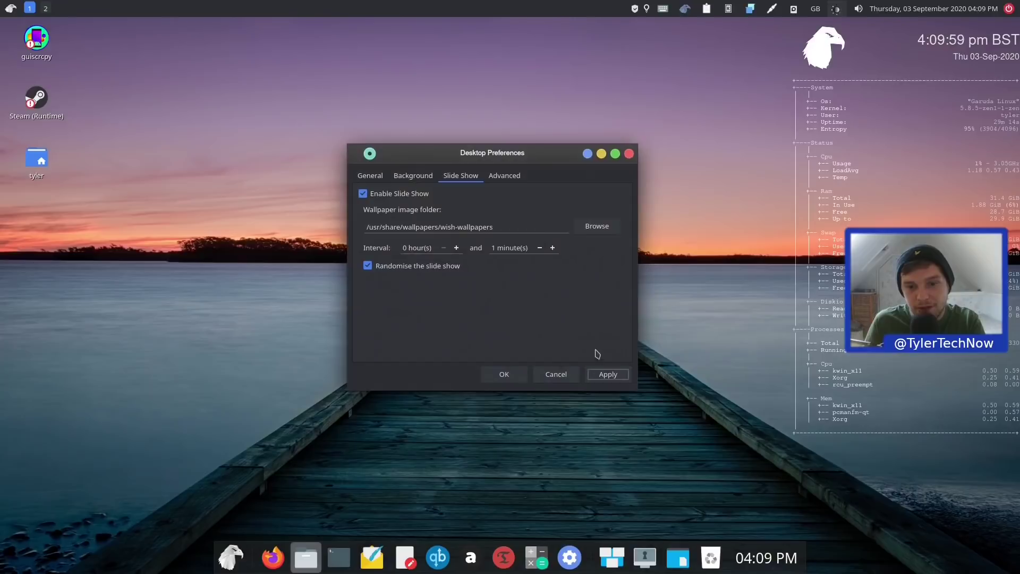
pyautogui.click(611, 374)
pyautogui.click(611, 374)
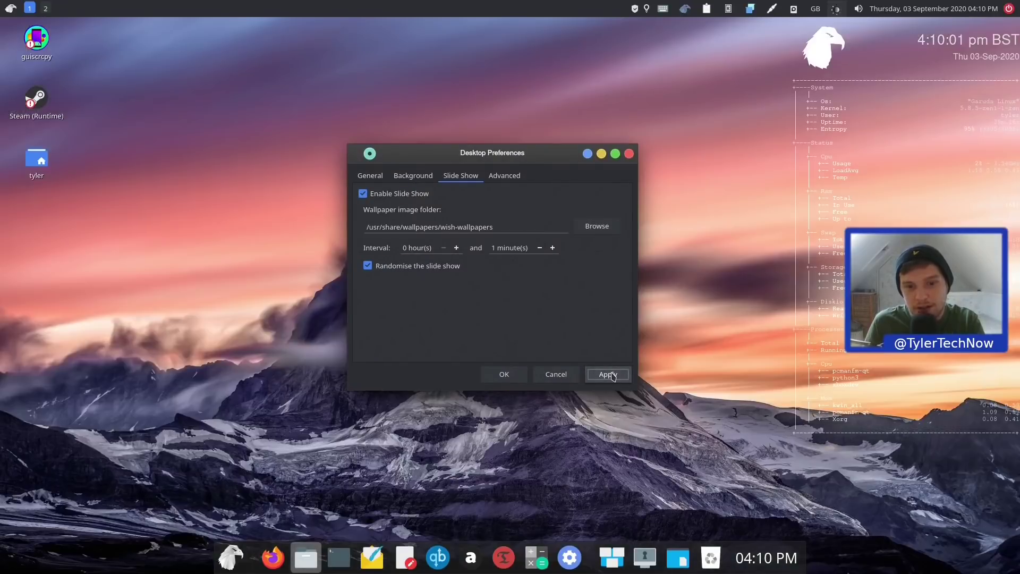
pyautogui.click(611, 374)
pyautogui.click(611, 374)
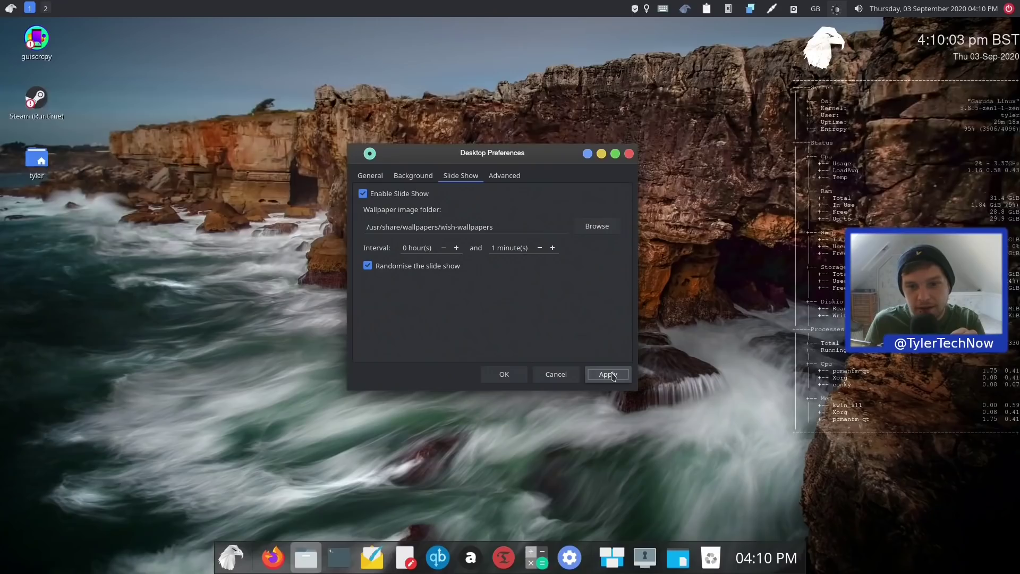
pyautogui.click(611, 374)
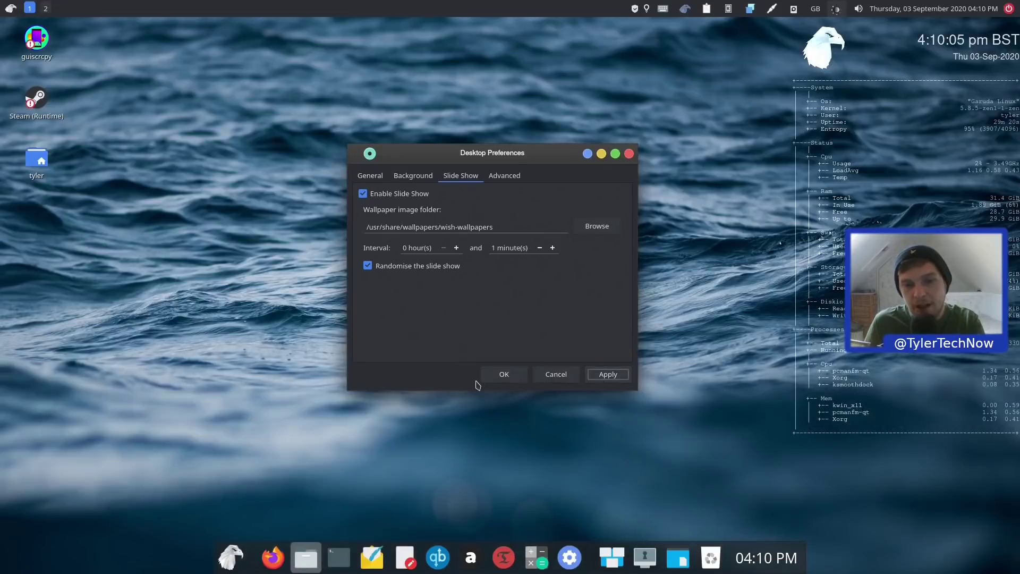
pyautogui.click(502, 374)
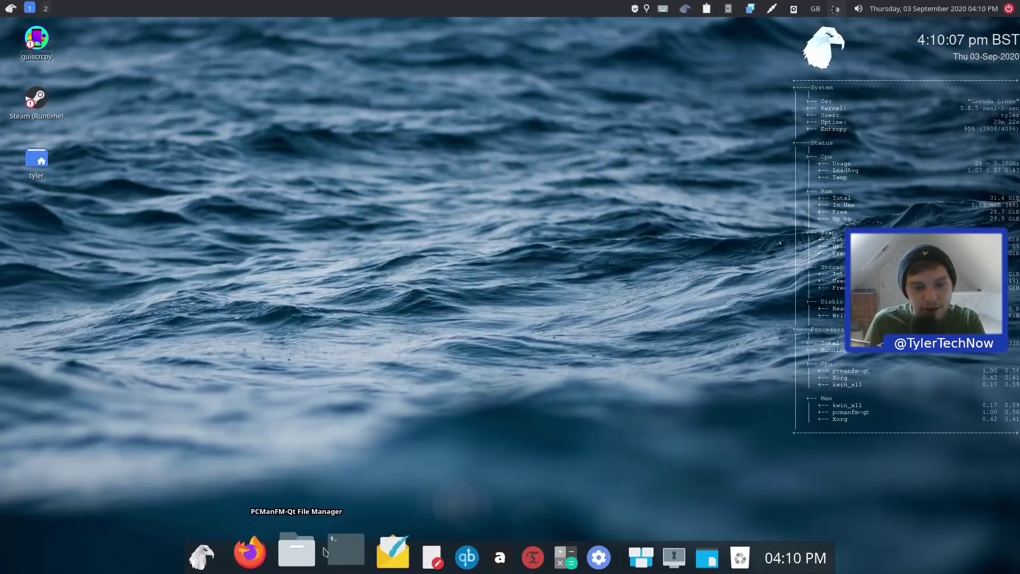
# Open PCManFM-Qt and an Untitled text editor, then flip between them with Alt+Tab.
pyautogui.click(303, 555)
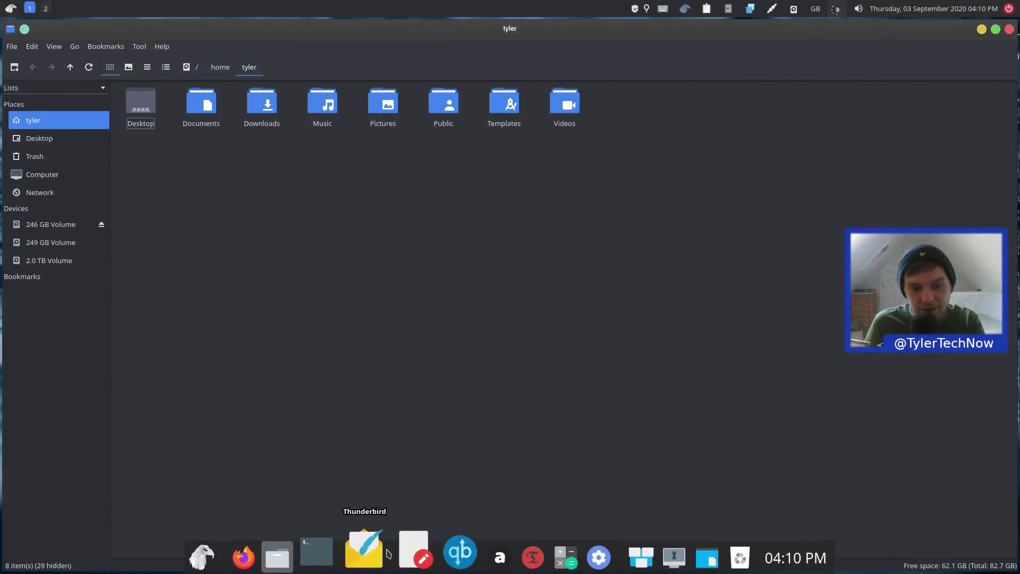
pyautogui.click(405, 552)
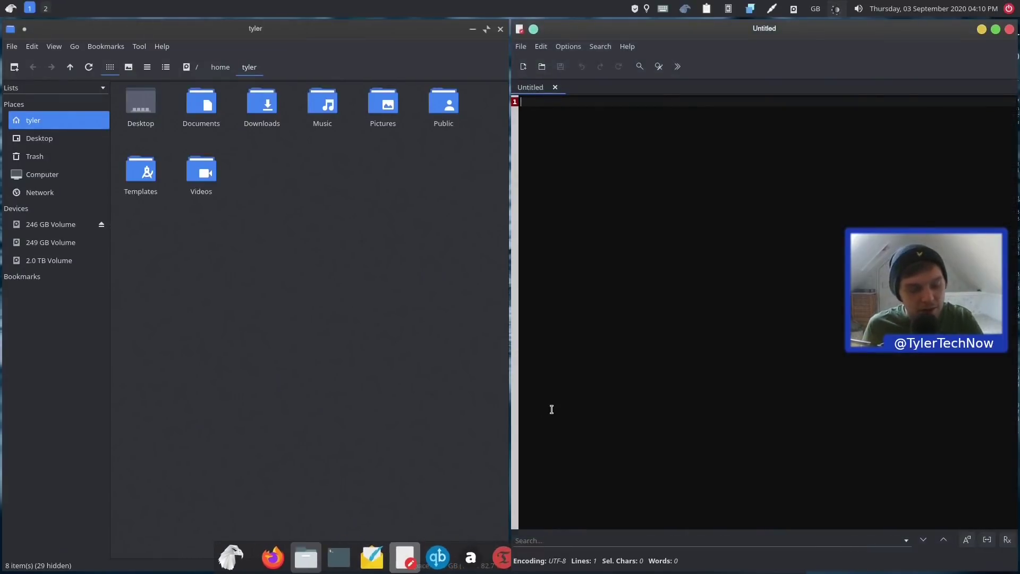
pyautogui.hotkey('alt', 'Tab')
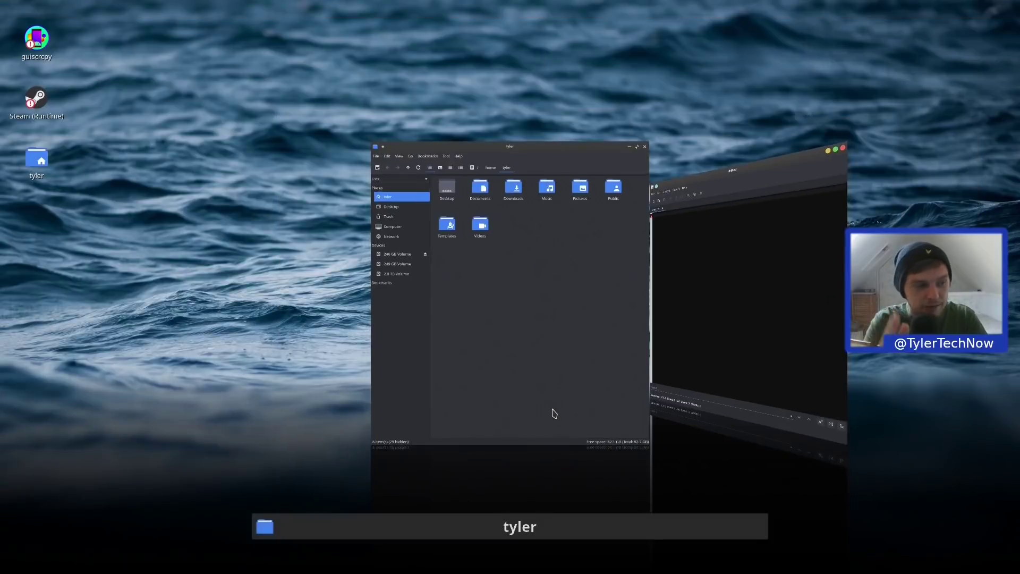
pyautogui.hotkey('alt', 'Tab')
pyautogui.hotkey('alt', 'Tab')
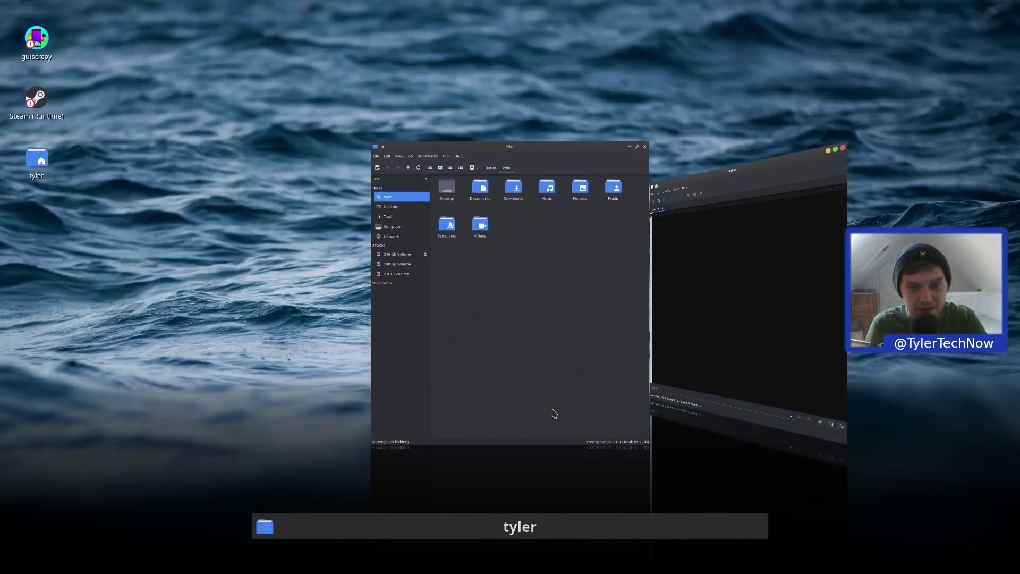
pyautogui.hotkey('alt', 'Tab')
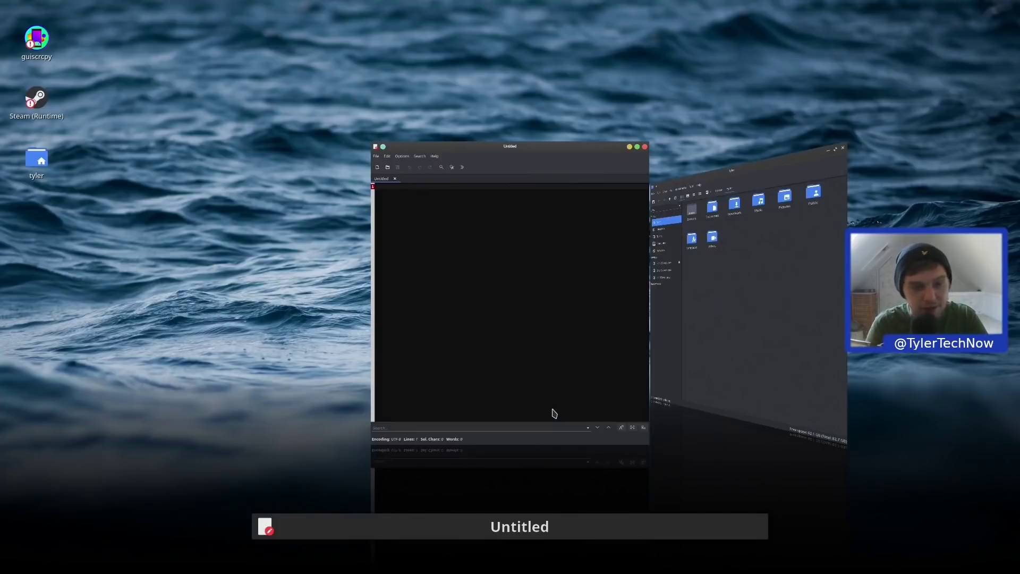
pyautogui.hotkey('alt', 'Tab')
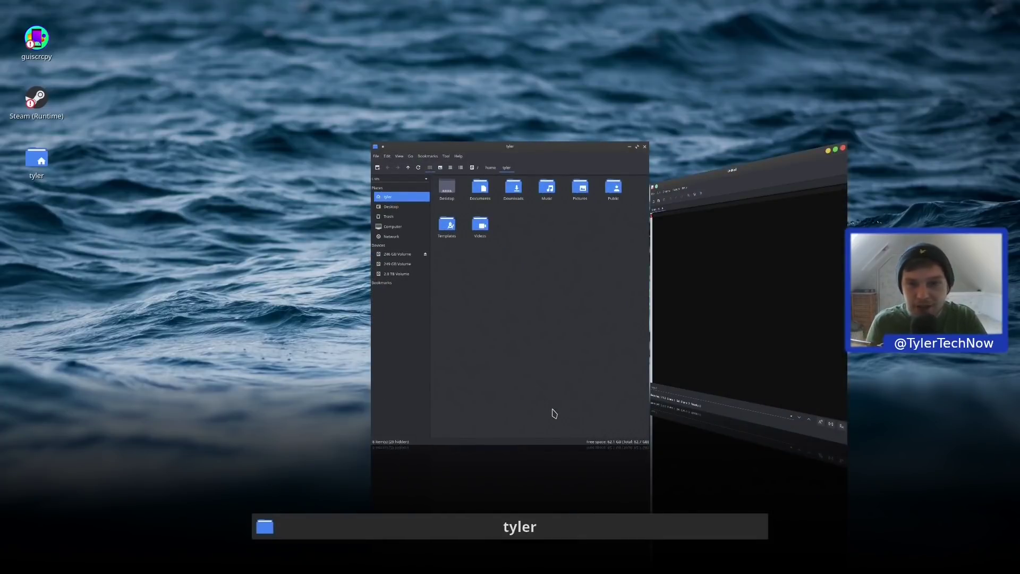